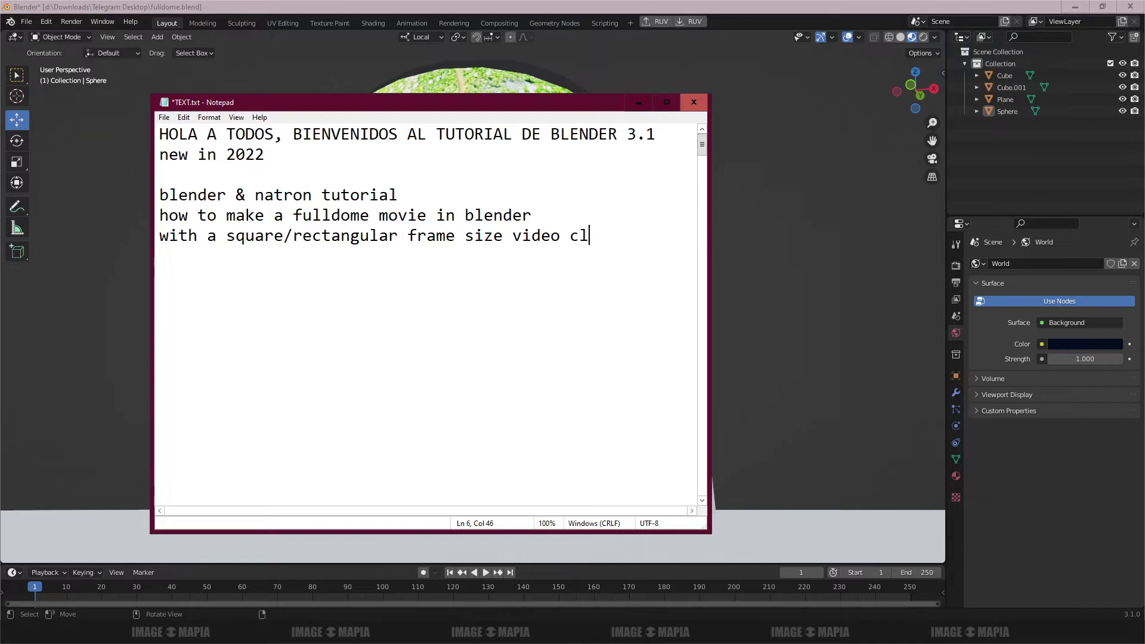
- Complete the introductory notes with "which is taken from your video camera." and start a new paragraph with "fulldome theater,"
{"action": "type", "text": "which is taken from"}
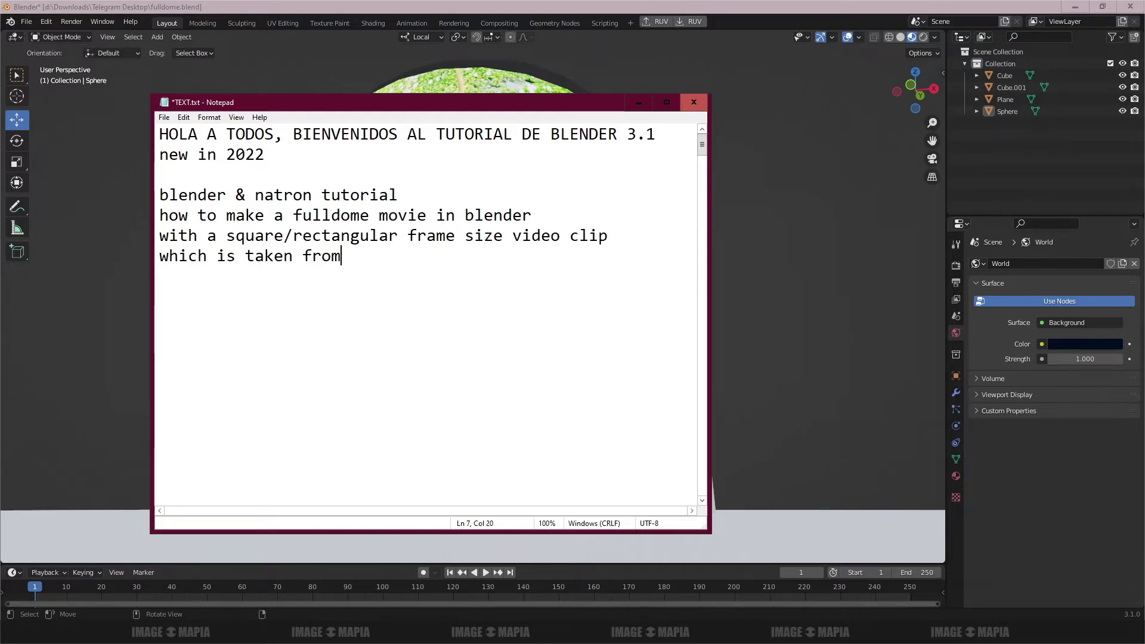
{"action": "type", "text": " your video c"}
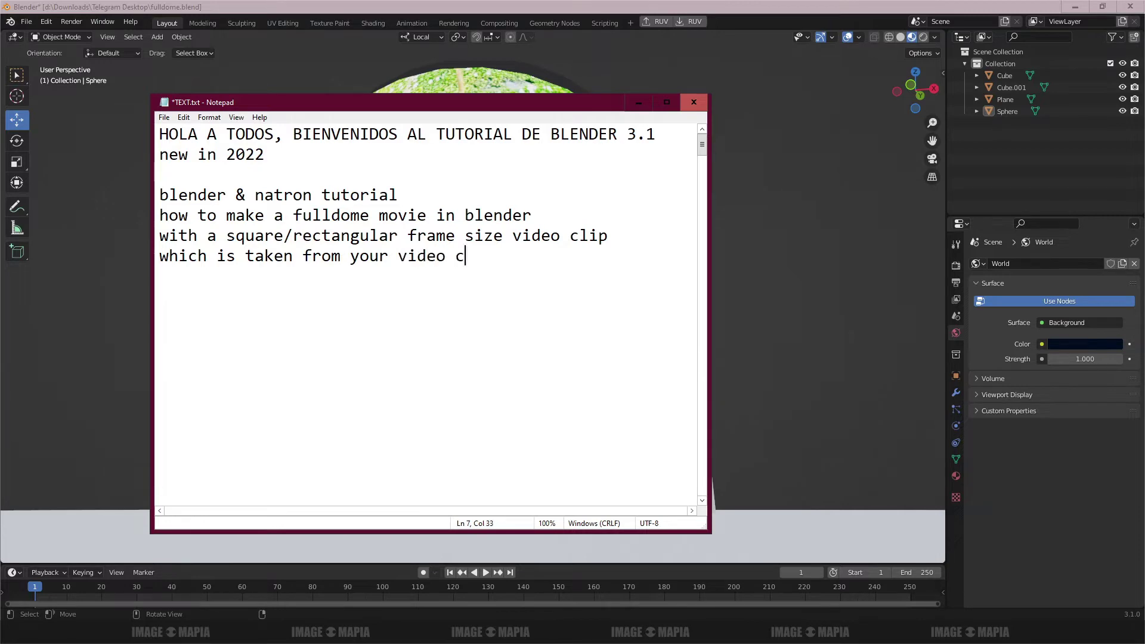
{"action": "type", "text": "amera."}
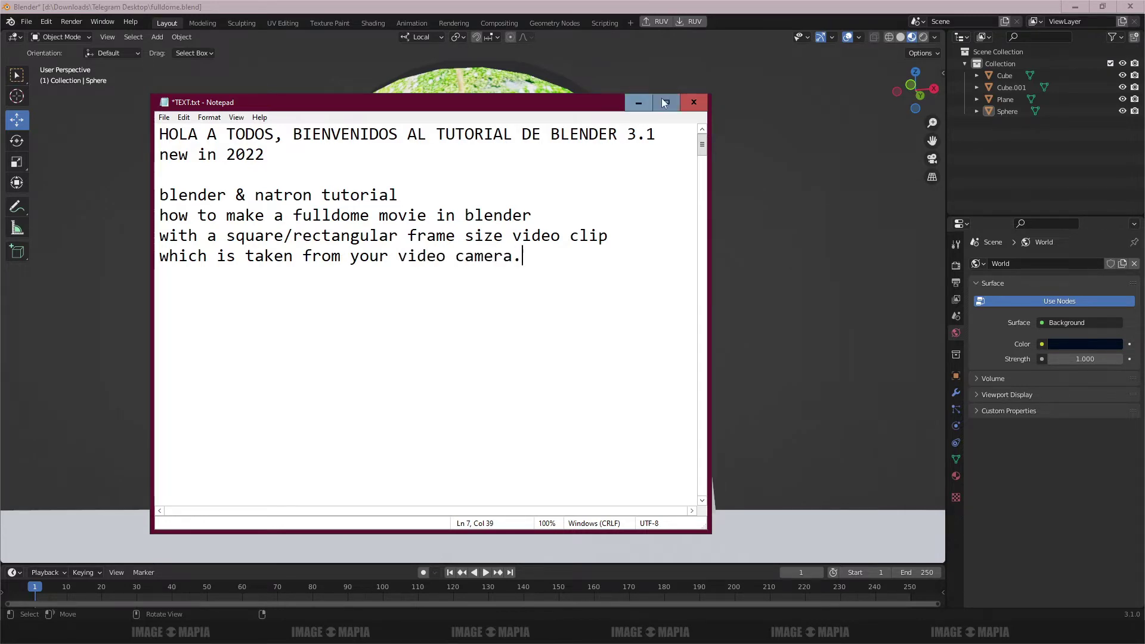
{"action": "left_click", "coordinate": [639, 103]}
{"action": "left_click_drag", "start_coordinate": [533, 207], "coordinate": [518, 230]}
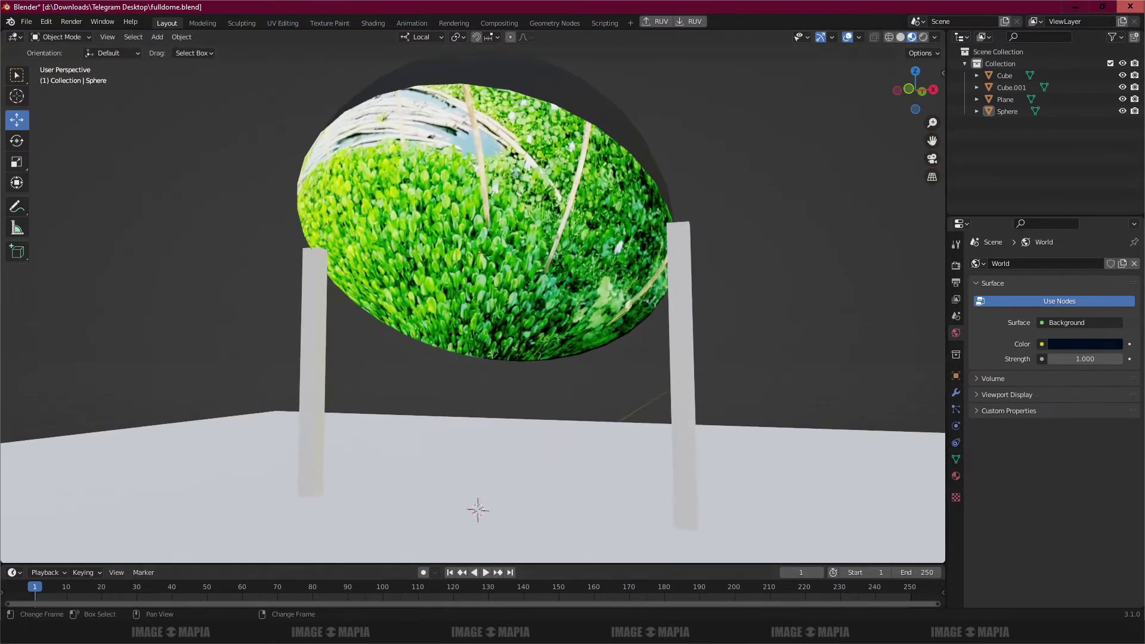
{"action": "key", "text": "alt+Tab"}
{"action": "type", "text": "fulldome"}
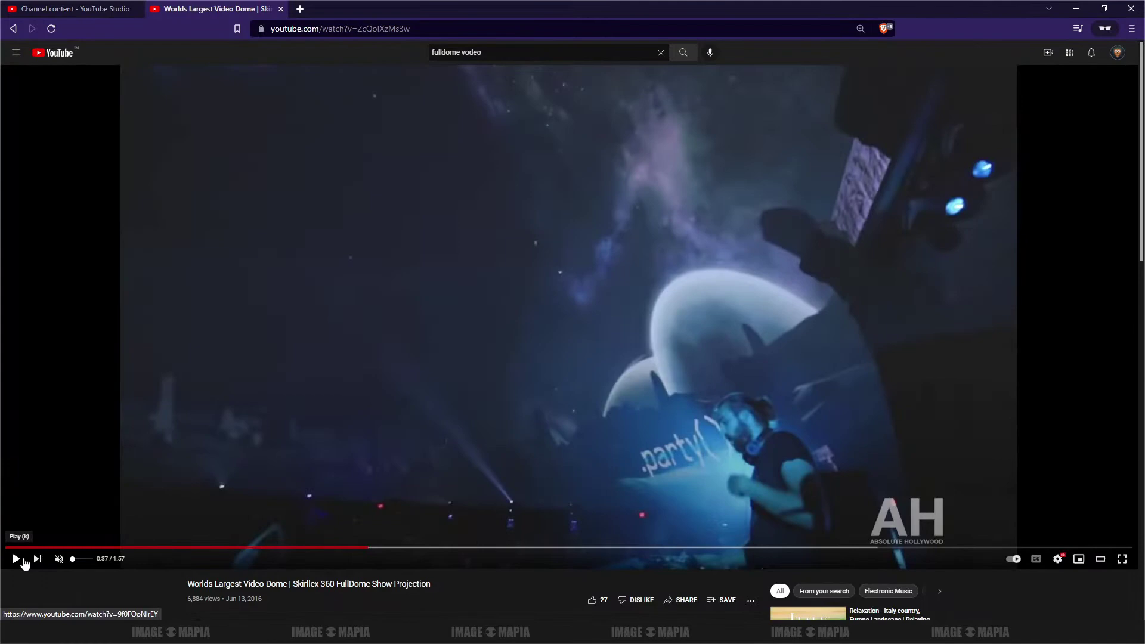
- Switch to the browser and play a few seconds of the "Worlds Largest Video Dome" YouTube video
{"action": "left_click", "coordinate": [18, 559]}
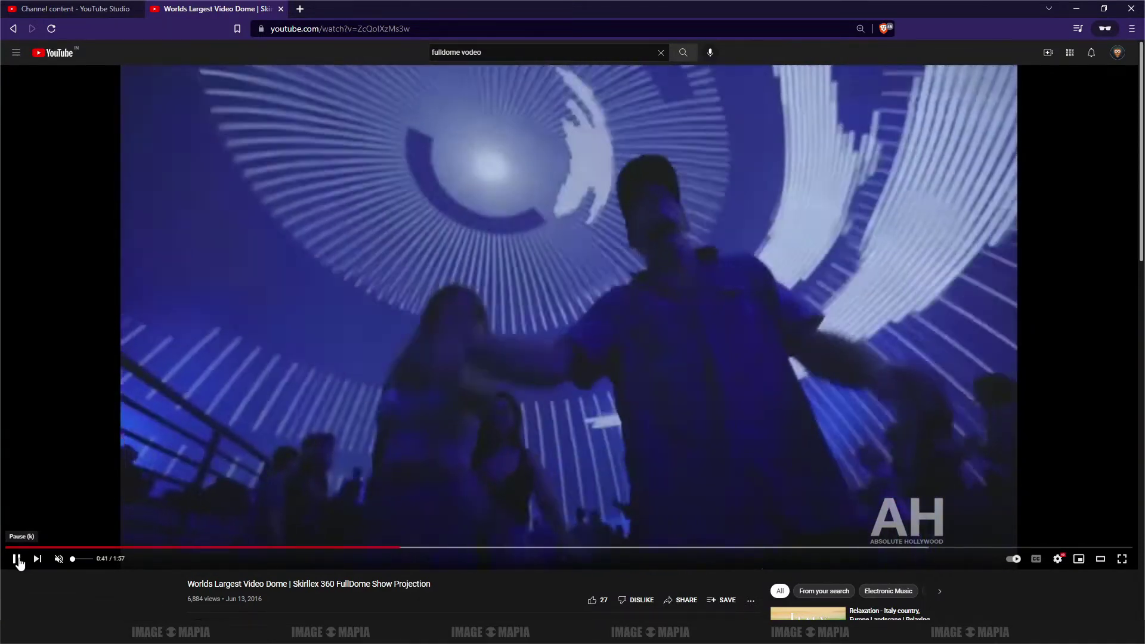
{"action": "left_click", "coordinate": [18, 559]}
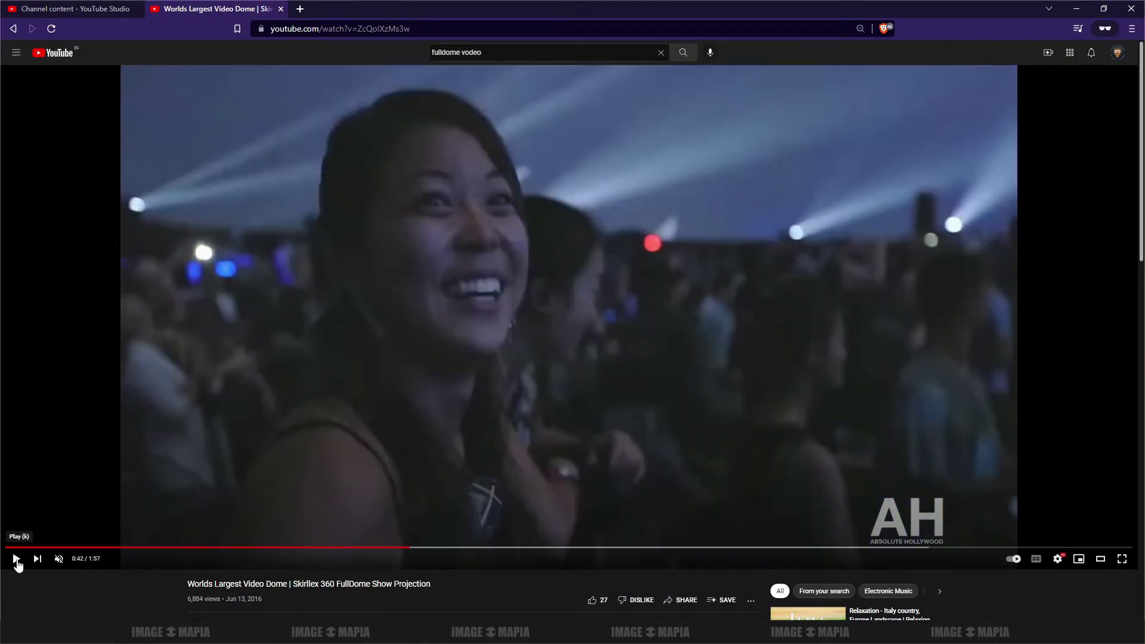
{"action": "left_click", "coordinate": [16, 559]}
{"action": "left_click", "coordinate": [16, 559]}
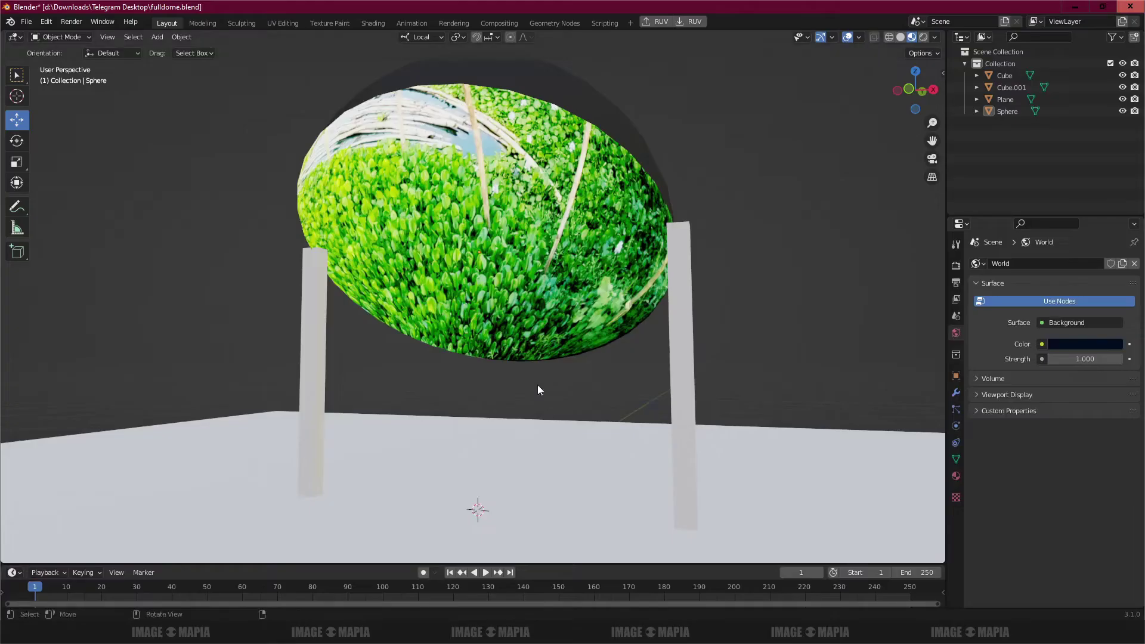
- Outline the dome in Blender with freehand annotations and label it "Fulldome screen" with arrows pointing at it
{"action": "mouse_move", "coordinate": [539, 385]}
{"action": "left_mouse_down"}
{"action": "mouse_move", "coordinate": [574, 321]}
{"action": "mouse_move", "coordinate": [477, 364]}
{"action": "mouse_move", "coordinate": [514, 365]}
{"action": "mouse_move", "coordinate": [500, 385]}
{"action": "left_mouse_up"}
{"action": "left_click", "coordinate": [17, 206]}
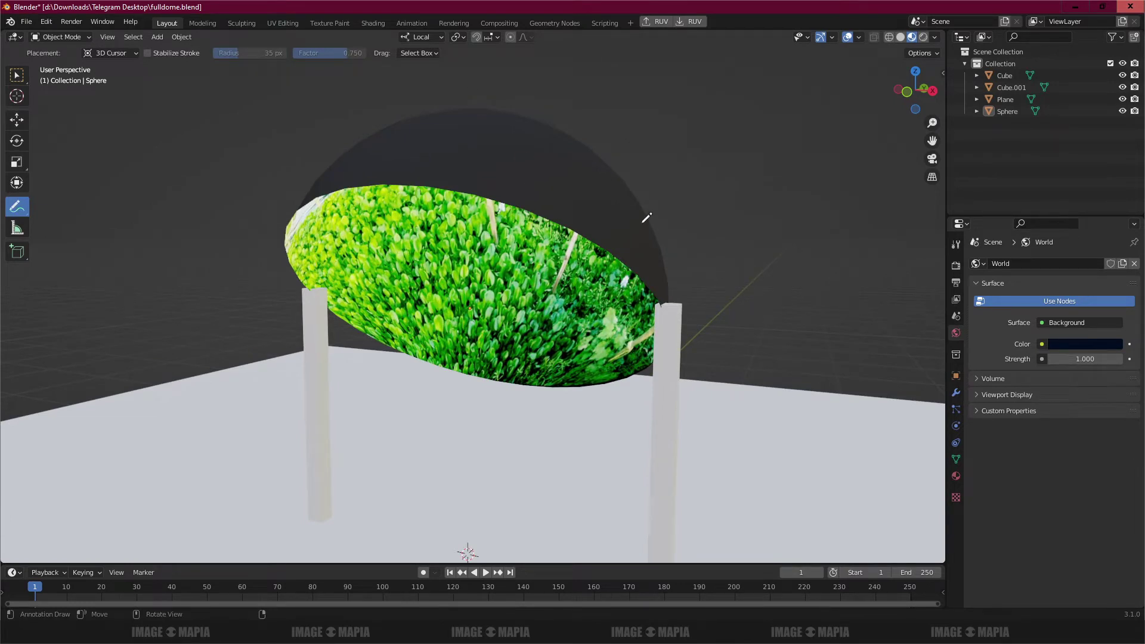
{"action": "left_click_drag", "start_coordinate": [647, 218], "coordinate": [616, 205]}
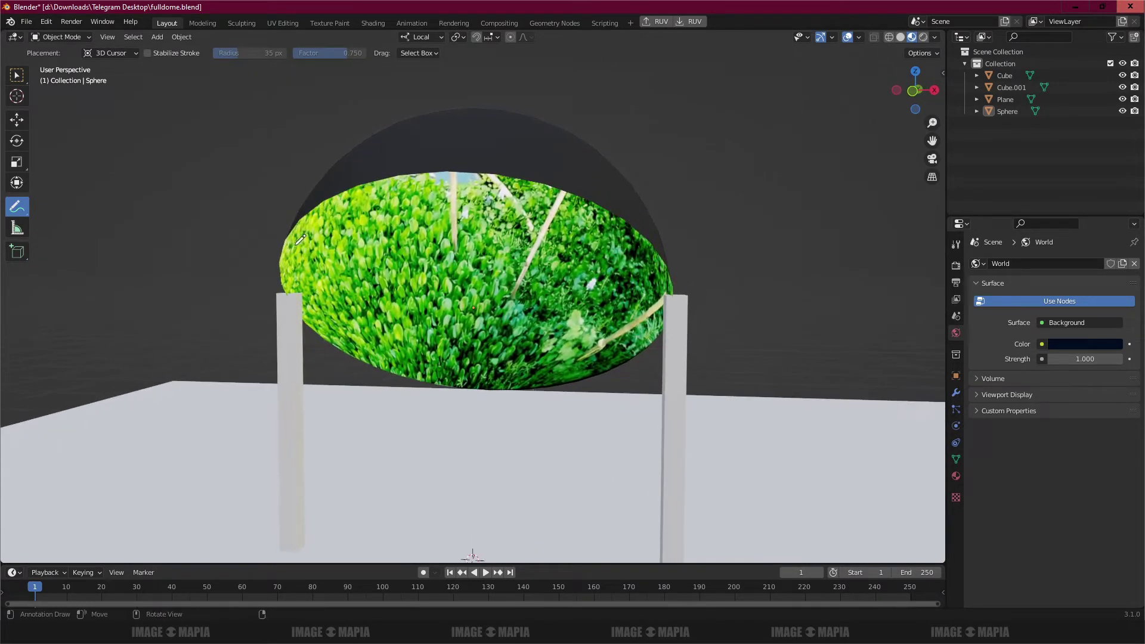
{"action": "mouse_move", "coordinate": [277, 270]}
{"action": "left_mouse_down"}
{"action": "mouse_move", "coordinate": [328, 153]}
{"action": "mouse_move", "coordinate": [493, 94]}
{"action": "mouse_move", "coordinate": [646, 171]}
{"action": "mouse_move", "coordinate": [665, 290]}
{"action": "left_mouse_up"}
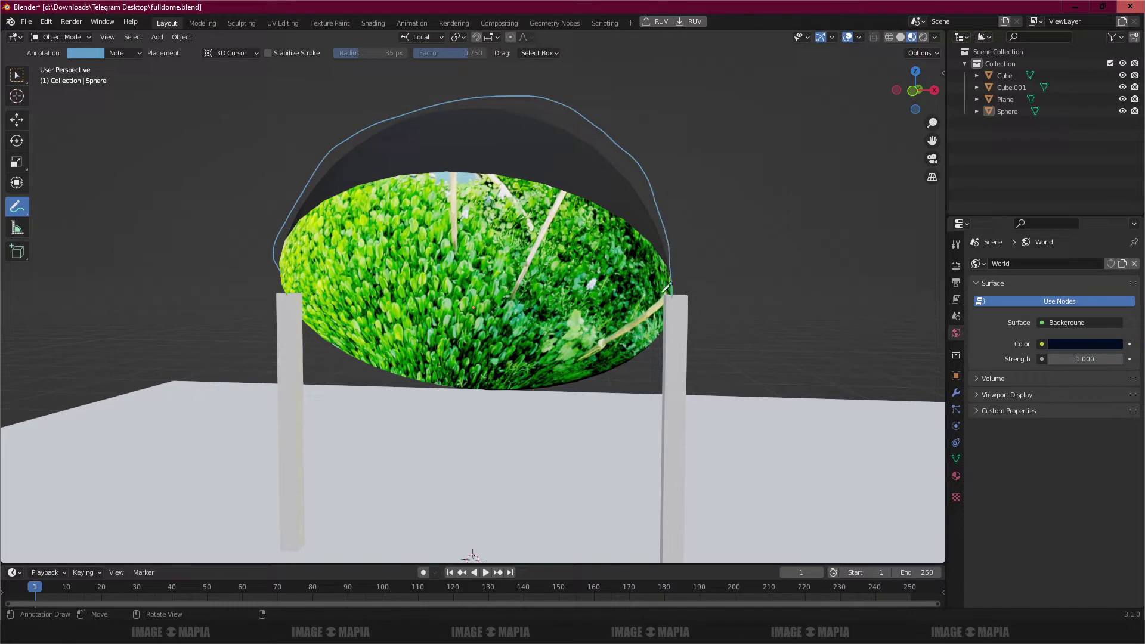
{"action": "mouse_move", "coordinate": [286, 265]}
{"action": "left_mouse_down"}
{"action": "mouse_move", "coordinate": [596, 407]}
{"action": "mouse_move", "coordinate": [671, 310]}
{"action": "left_mouse_up"}
{"action": "mouse_move", "coordinate": [603, 128]}
{"action": "left_mouse_down"}
{"action": "mouse_move", "coordinate": [688, 91]}
{"action": "mouse_move", "coordinate": [709, 139]}
{"action": "left_mouse_up"}
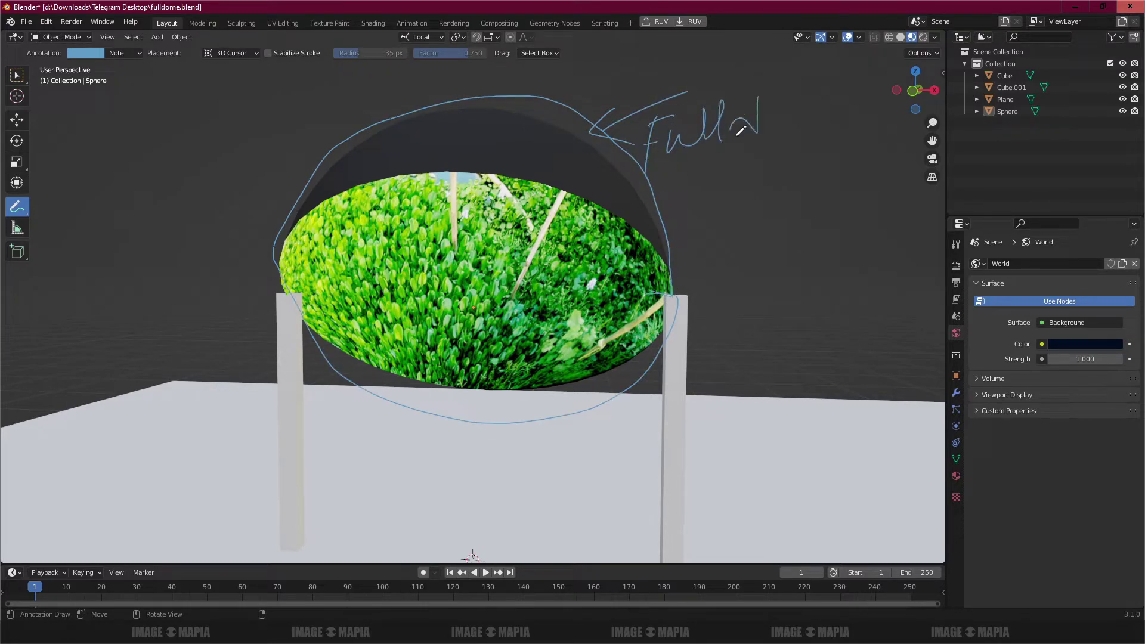
{"action": "left_click_drag", "start_coordinate": [796, 118], "coordinate": [860, 93]}
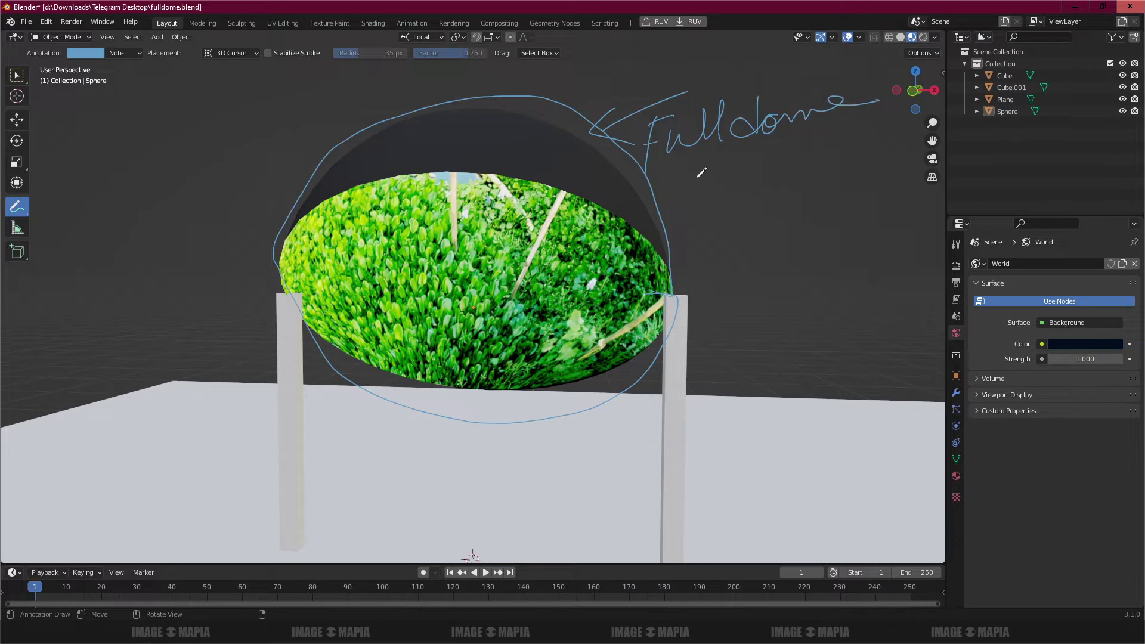
{"action": "left_click_drag", "start_coordinate": [676, 195], "coordinate": [710, 169]}
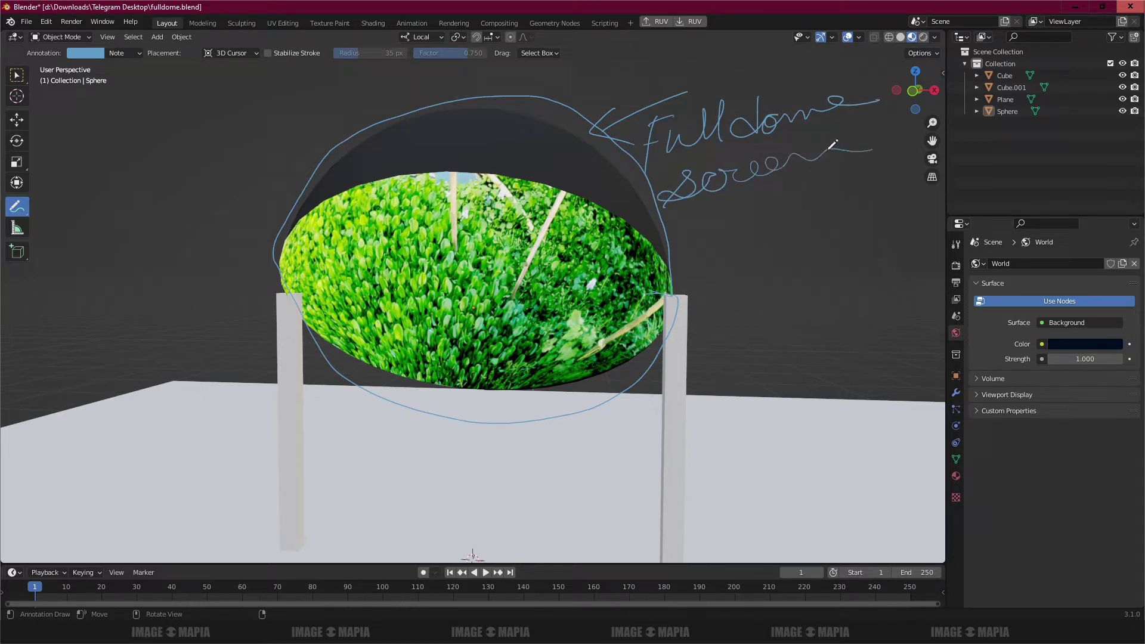
{"action": "mouse_move", "coordinate": [773, 204]}
{"action": "left_mouse_down"}
{"action": "mouse_move", "coordinate": [650, 224]}
{"action": "mouse_move", "coordinate": [700, 238]}
{"action": "left_mouse_up"}
- Play more of the fulldome show video in the browser, pause it at 0:54 and return to Blender
{"action": "left_click", "coordinate": [459, 633]}
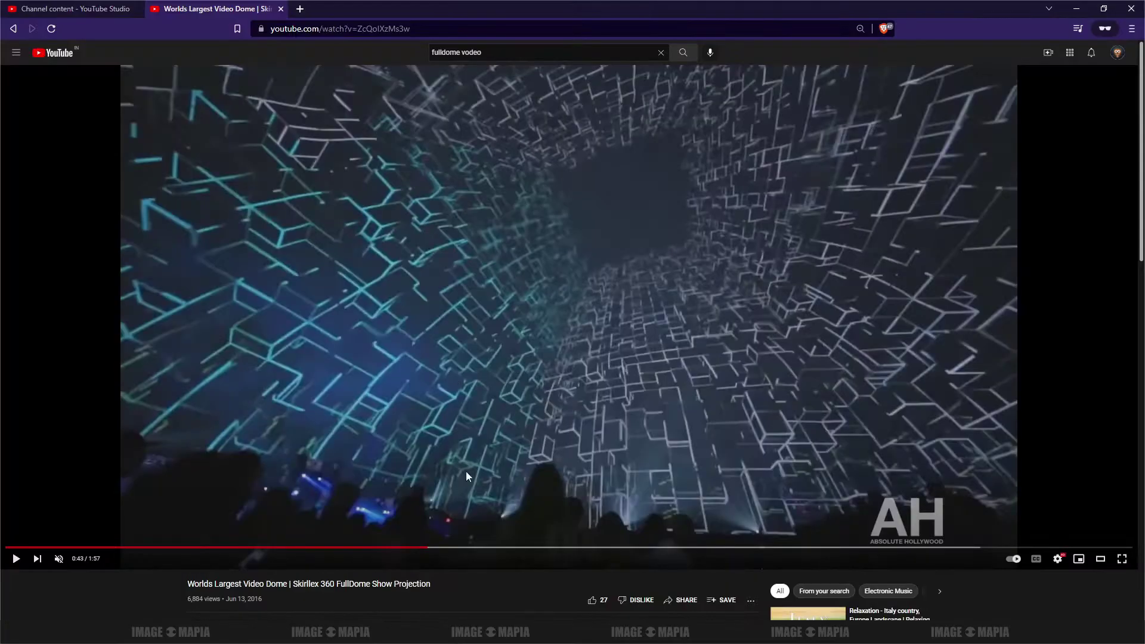
{"action": "left_click", "coordinate": [460, 370]}
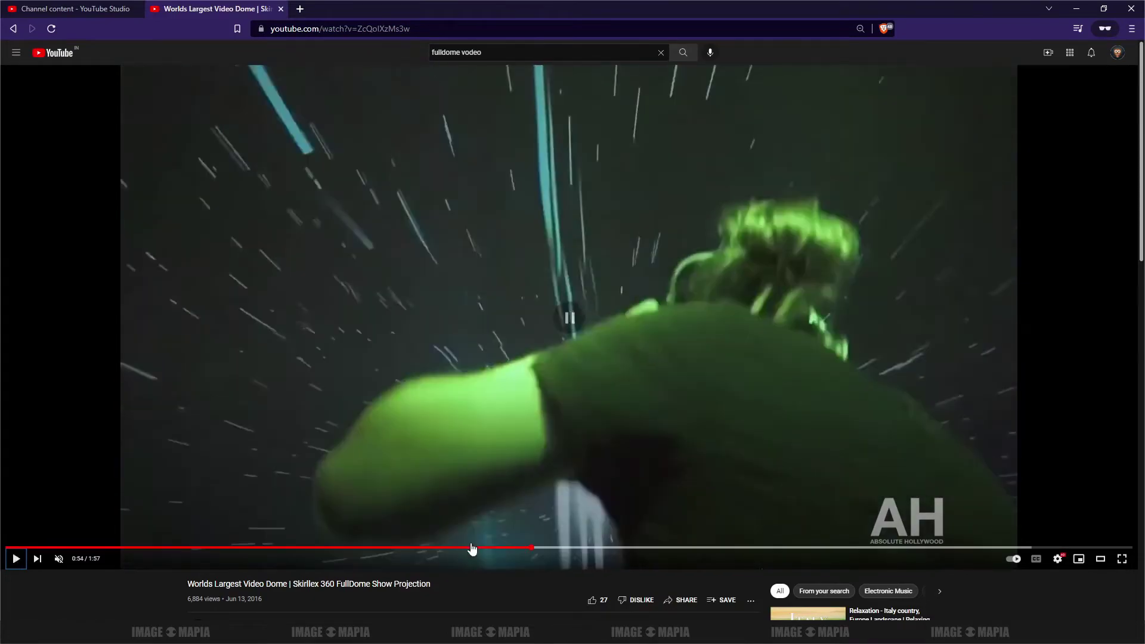
{"action": "key", "text": "space"}
{"action": "key", "text": "alt+Tab"}
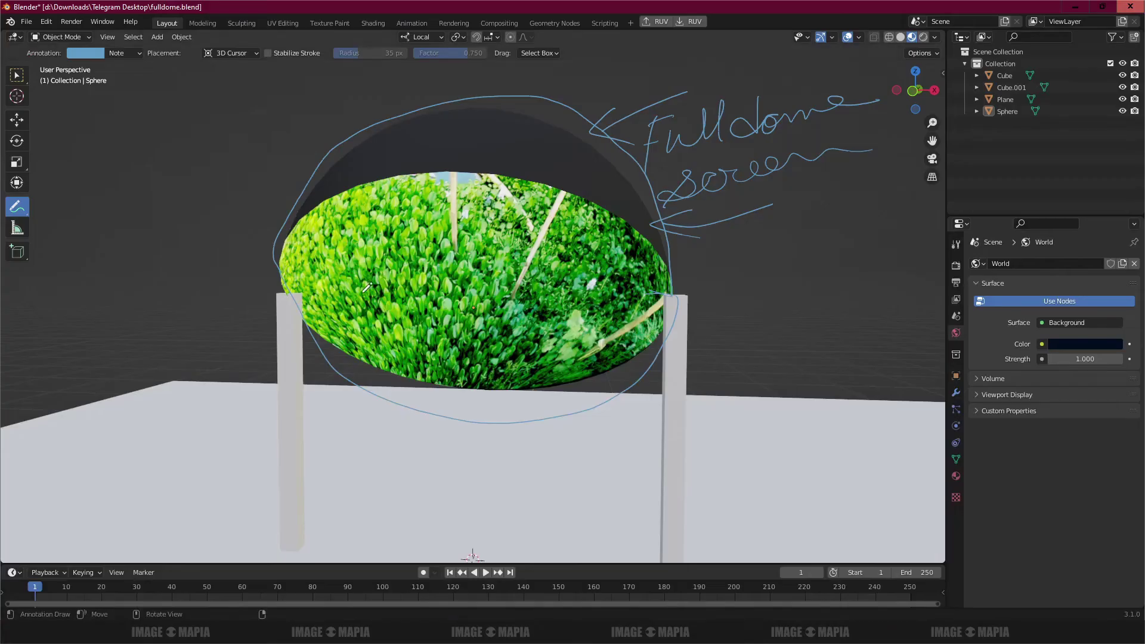
- Erase the handwritten label, the arrows and the freehand outline around the dome
{"action": "mouse_move", "coordinate": [367, 288]}
{"action": "left_mouse_down"}
{"action": "mouse_move", "coordinate": [388, 266]}
{"action": "mouse_move", "coordinate": [365, 438]}
{"action": "mouse_move", "coordinate": [309, 411]}
{"action": "mouse_move", "coordinate": [358, 332]}
{"action": "mouse_move", "coordinate": [317, 348]}
{"action": "mouse_move", "coordinate": [366, 325]}
{"action": "mouse_move", "coordinate": [364, 347]}
{"action": "mouse_move", "coordinate": [328, 345]}
{"action": "left_mouse_up"}
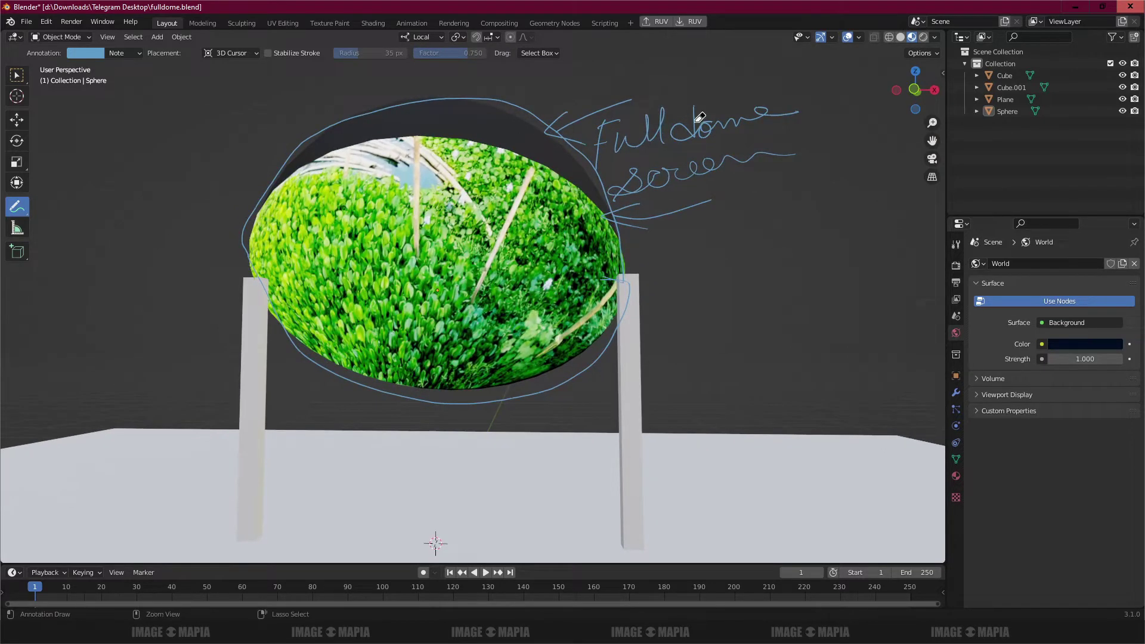
{"action": "mouse_move", "coordinate": [701, 118]}
{"action": "left_mouse_down"}
{"action": "mouse_move", "coordinate": [720, 151]}
{"action": "mouse_move", "coordinate": [648, 190]}
{"action": "mouse_move", "coordinate": [661, 228]}
{"action": "mouse_move", "coordinate": [654, 124]}
{"action": "mouse_move", "coordinate": [632, 173]}
{"action": "left_mouse_up"}
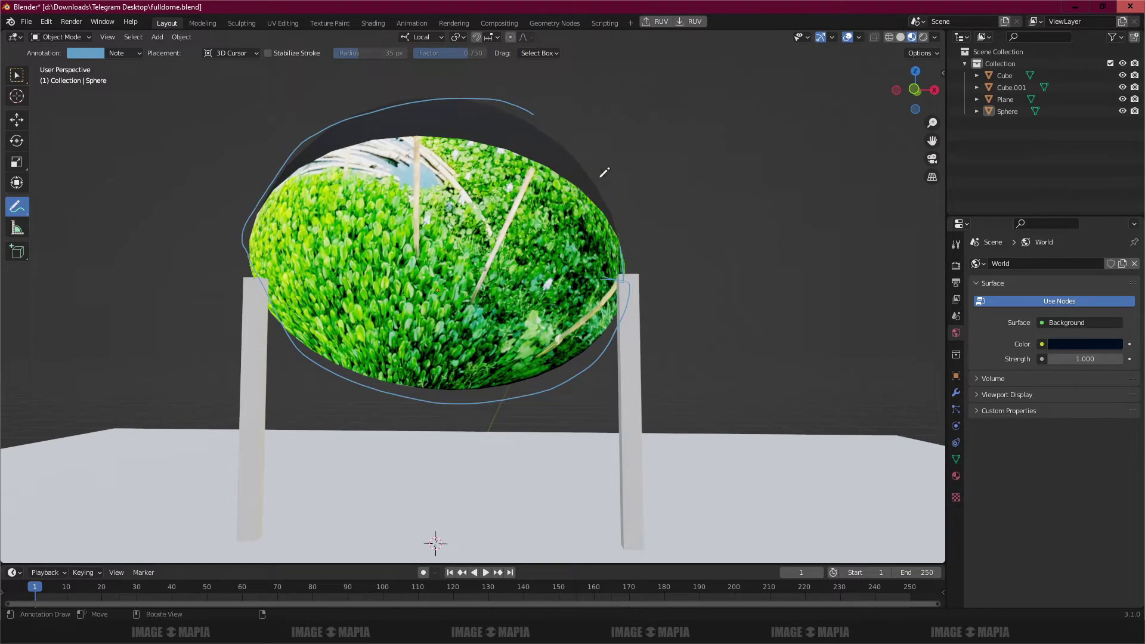
{"action": "mouse_move", "coordinate": [572, 105]}
{"action": "left_mouse_down"}
{"action": "mouse_move", "coordinate": [553, 89]}
{"action": "mouse_move", "coordinate": [323, 128]}
{"action": "mouse_move", "coordinate": [294, 158]}
{"action": "mouse_move", "coordinate": [272, 224]}
{"action": "left_mouse_up"}
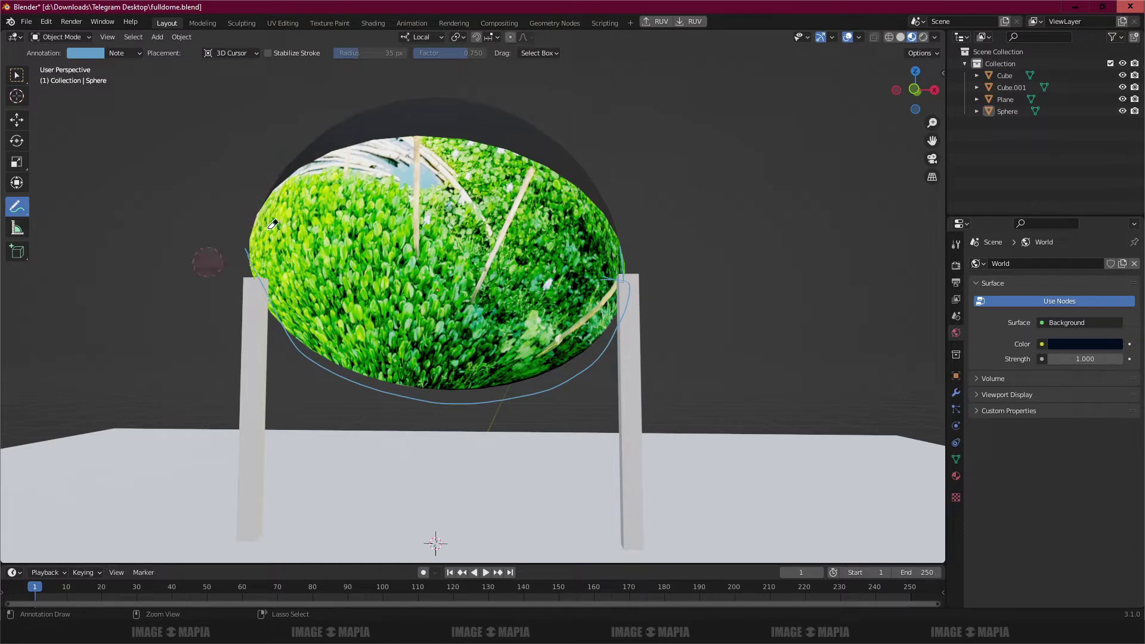
{"action": "mouse_move", "coordinate": [421, 397]}
{"action": "left_mouse_down"}
{"action": "mouse_move", "coordinate": [515, 402]}
{"action": "mouse_move", "coordinate": [618, 321]}
{"action": "left_mouse_up"}
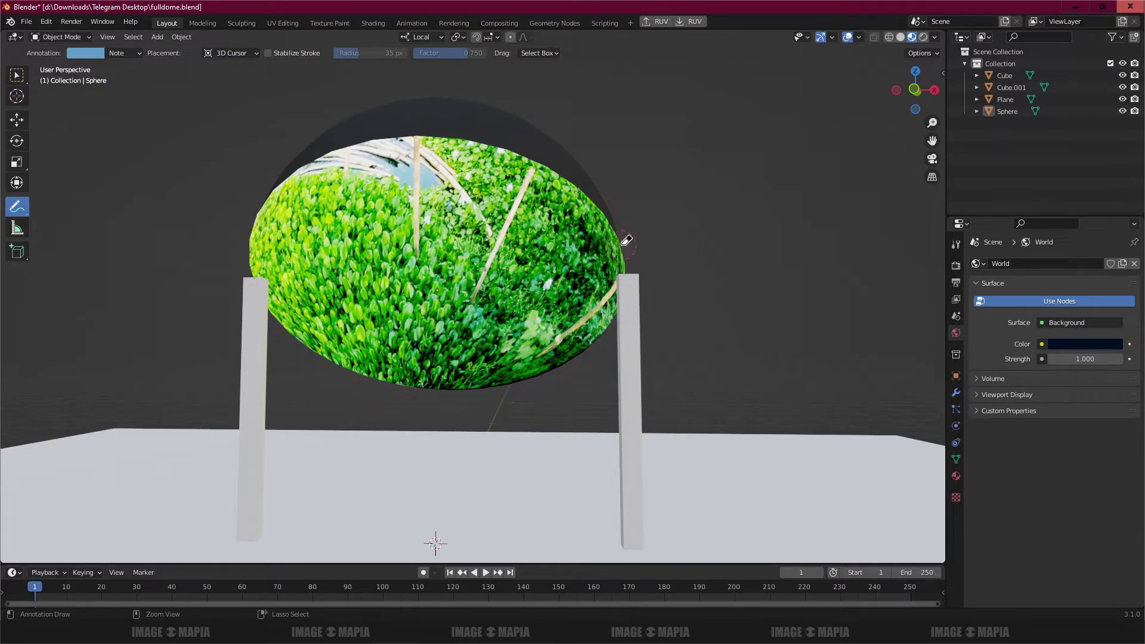
{"action": "left_click_drag", "start_coordinate": [627, 240], "coordinate": [414, 290]}
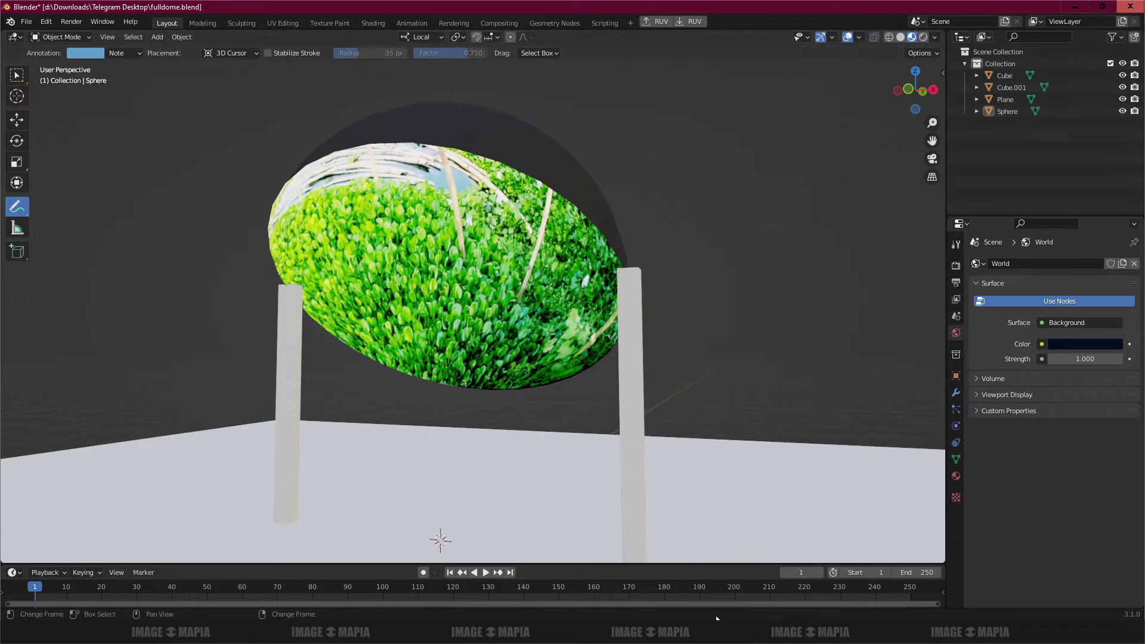
- Locate and select the clip 20220327_170205.mp4 in the cooking folder
{"action": "key", "text": "alt+Tab"}
{"action": "scroll", "coordinate": [603, 358], "scroll_direction": "down", "scroll_amount": 1}
{"action": "left_click", "coordinate": [478, 487]}
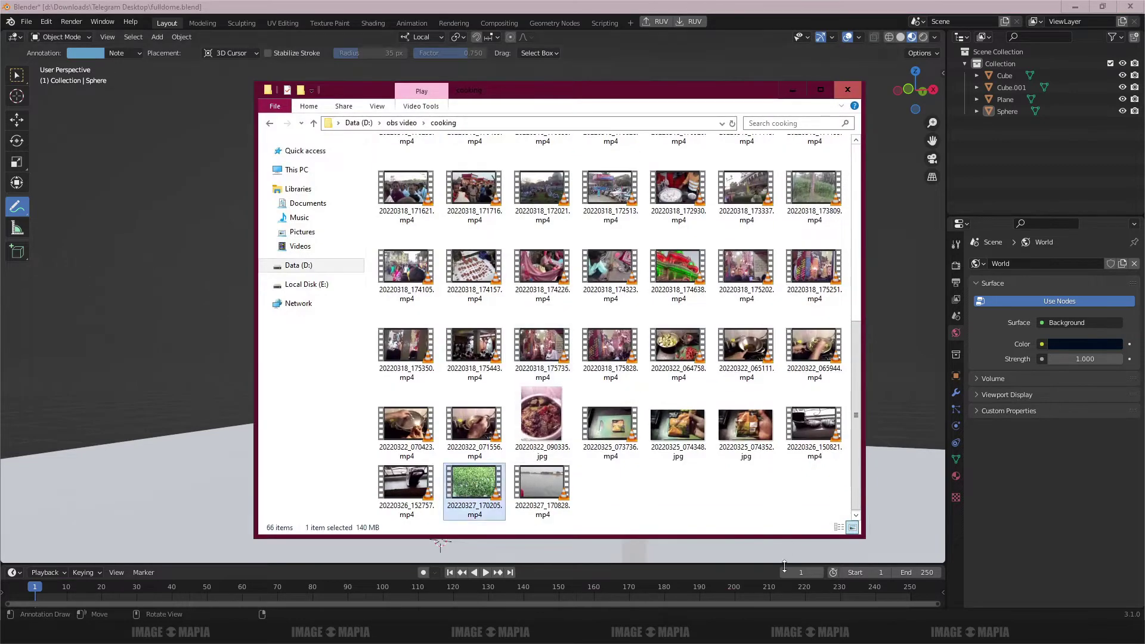
- Extend the "fulldome theater," line in the Notepad notes with "this is my video clip"
{"action": "key", "text": "alt+Tab"}
{"action": "type", "text": "his is"}
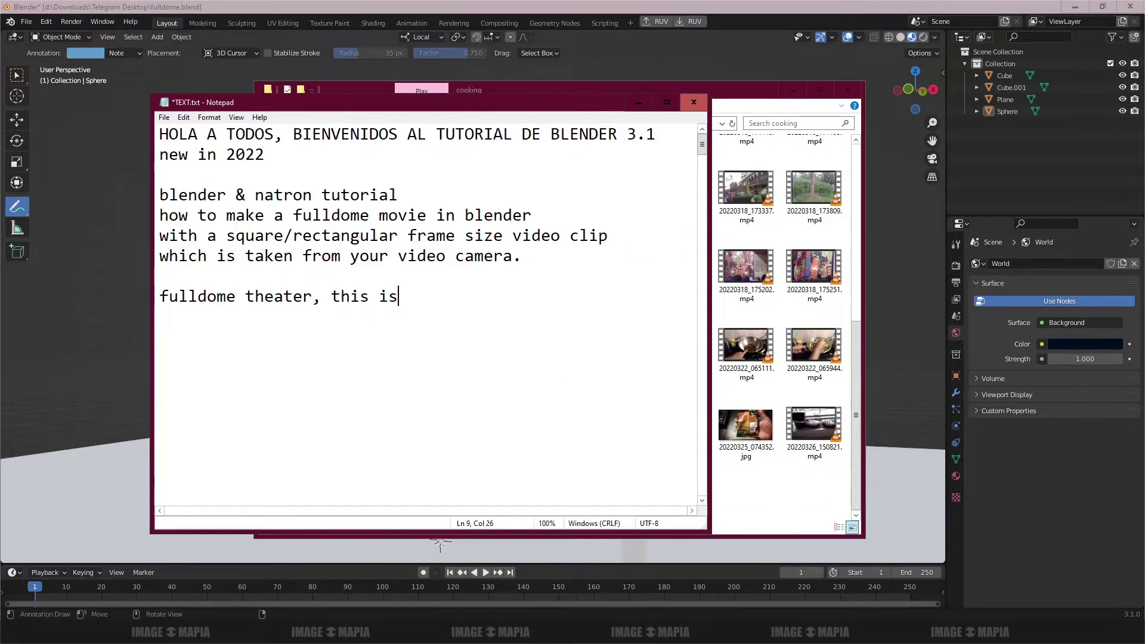
{"action": "type", "text": " my video clip"}
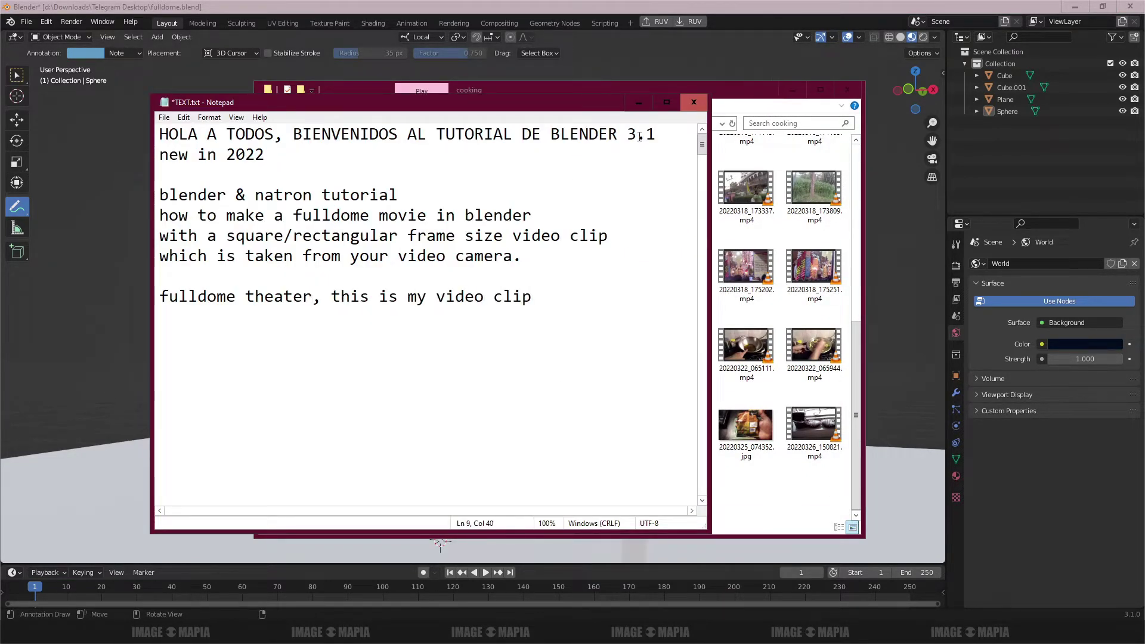
- Preview 20220327_170205.mp4 in VLC up to about 0:56, and close the player and the folder window
{"action": "key", "text": "alt+Tab"}
{"action": "double_click", "coordinate": [450, 487]}
{"action": "left_click", "coordinate": [333, 595]}
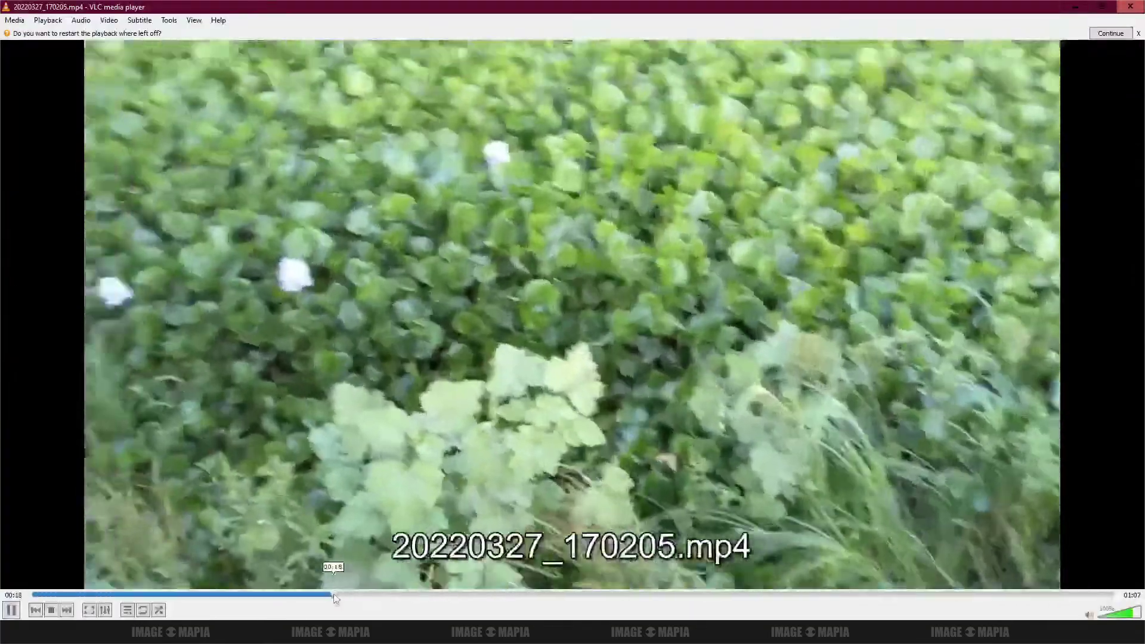
{"action": "left_click_drag", "start_coordinate": [336, 596], "coordinate": [936, 593]}
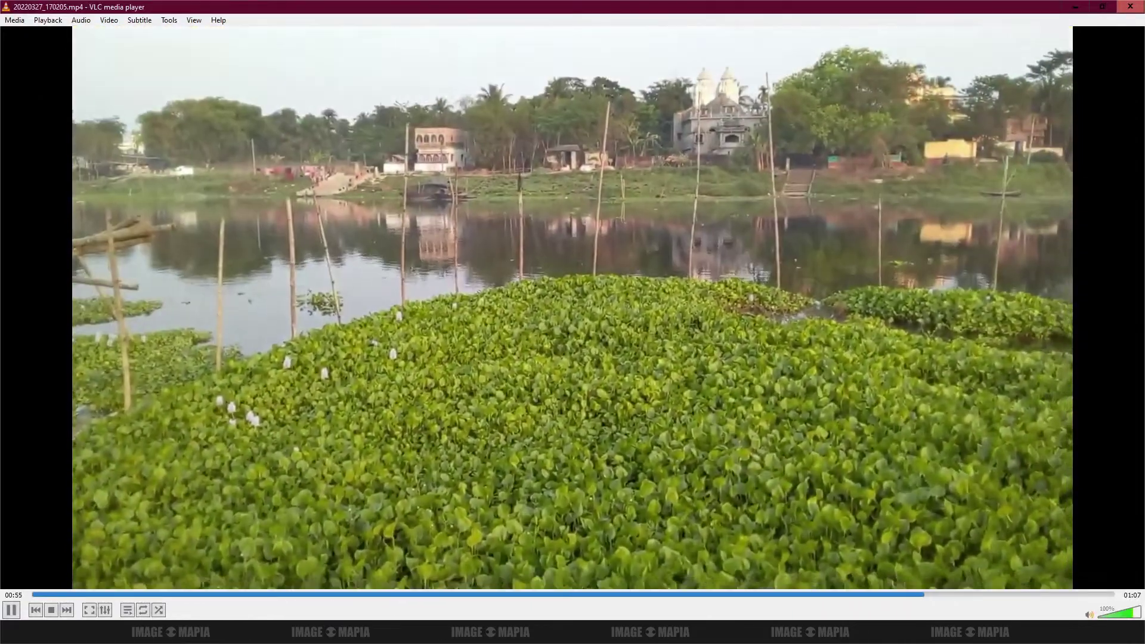
{"action": "key", "text": "space"}
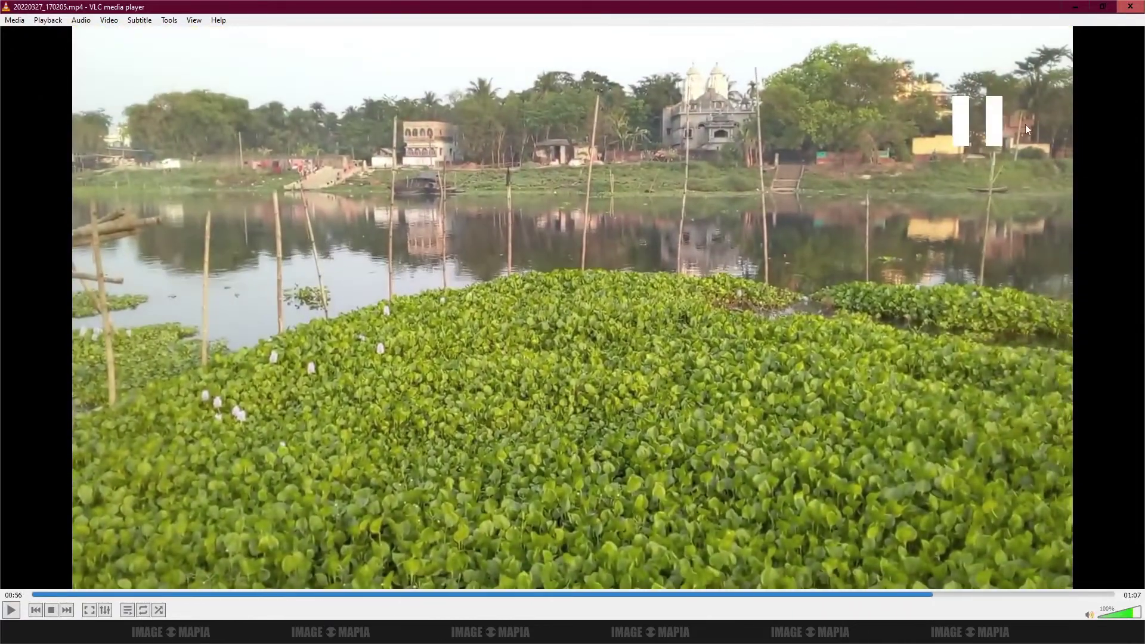
{"action": "left_click", "coordinate": [1131, 7]}
{"action": "left_click", "coordinate": [850, 89]}
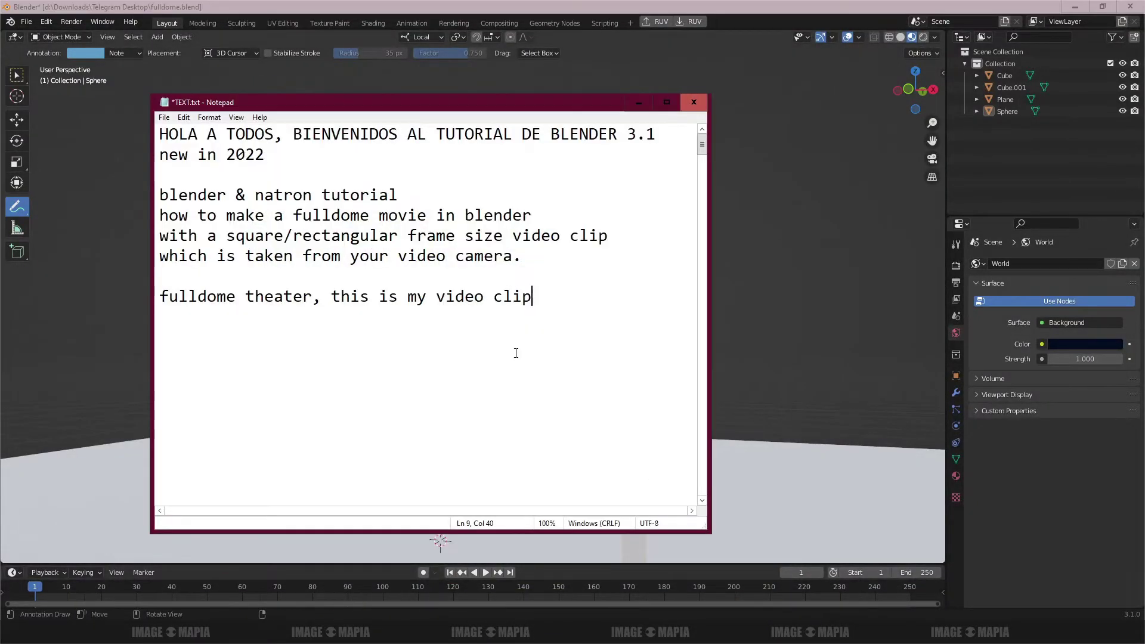
- Add the notes "you need composition on natron,and assign the video clip on blender" and "natron free software" in Notepad
{"action": "type", "text": "you need c"}
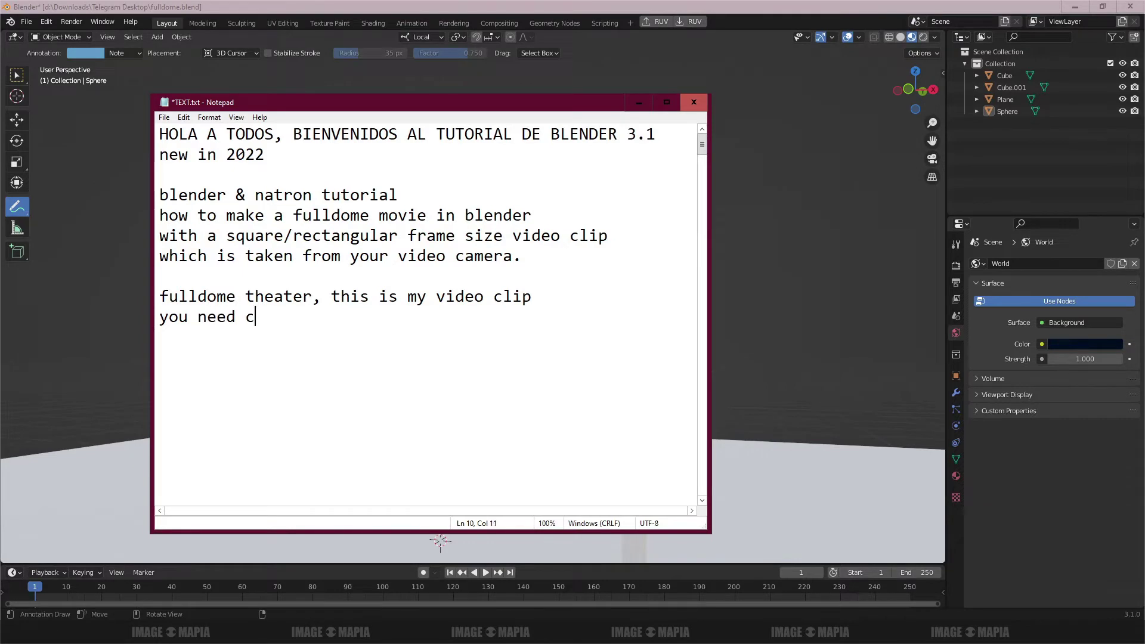
{"action": "type", "text": "omposition on natron"}
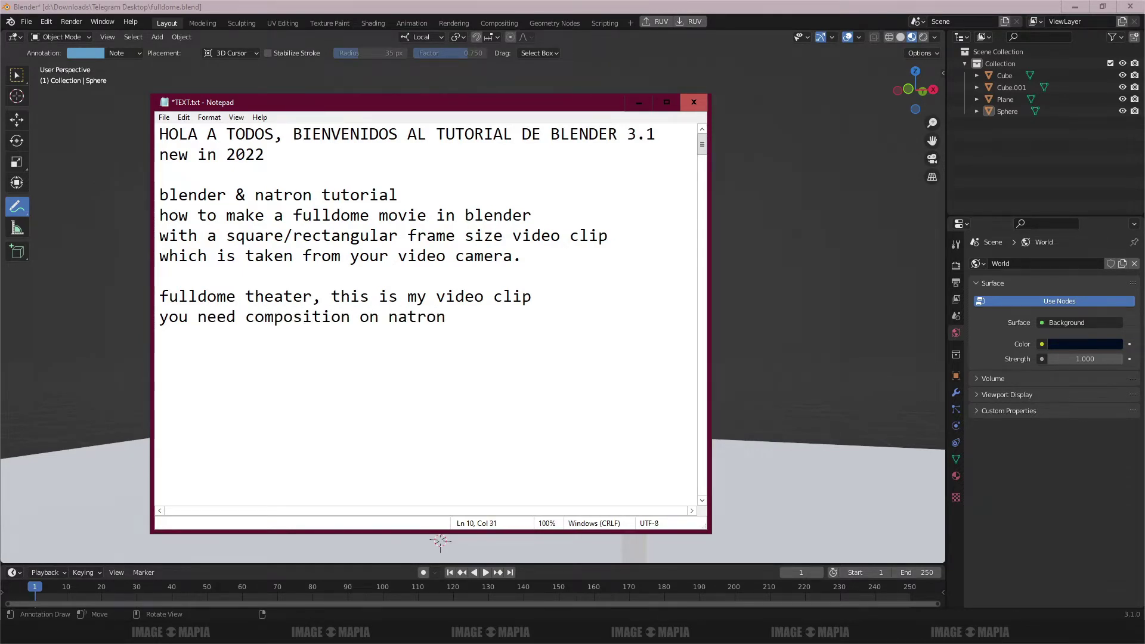
{"action": "type", "text": ",and assign the video "}
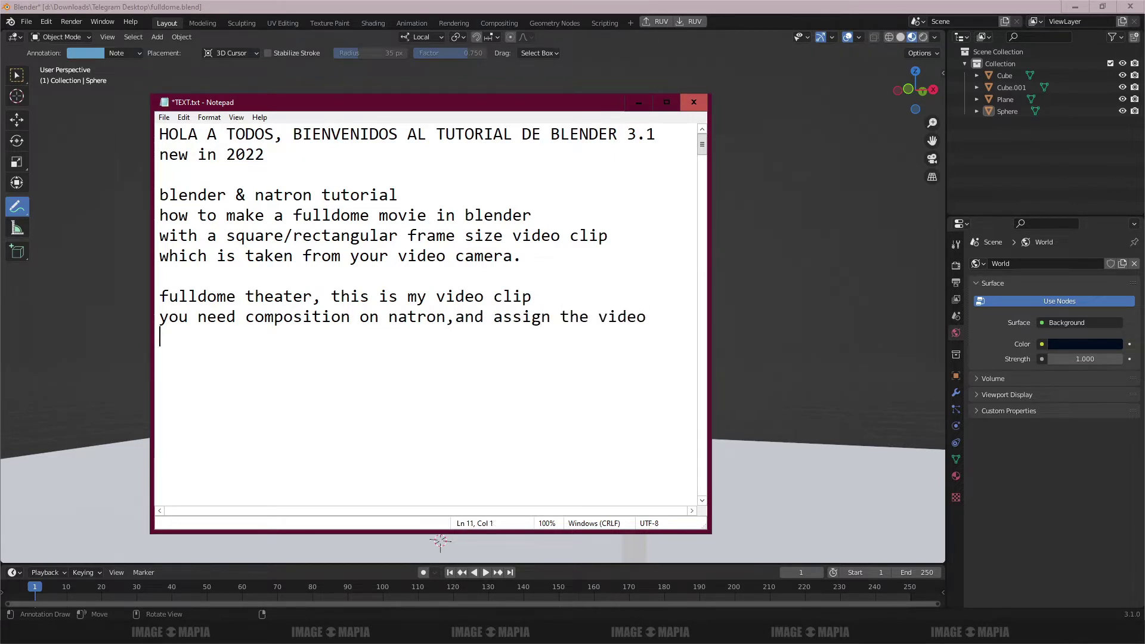
{"action": "type", "text": "clip on blender "}
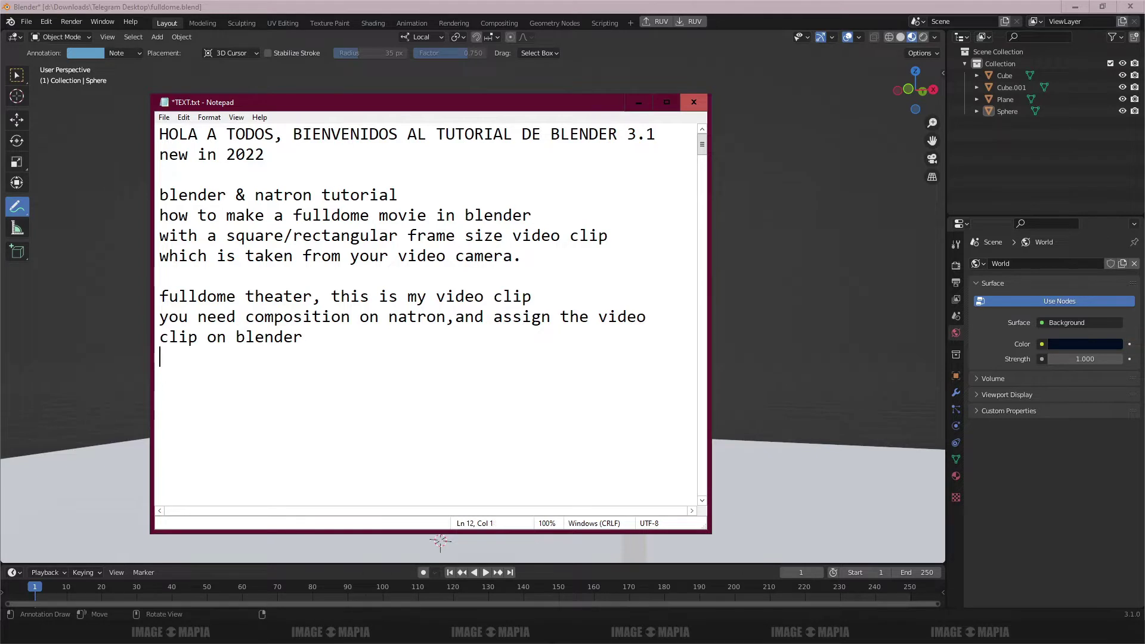
{"action": "type", "text": "natron free software"}
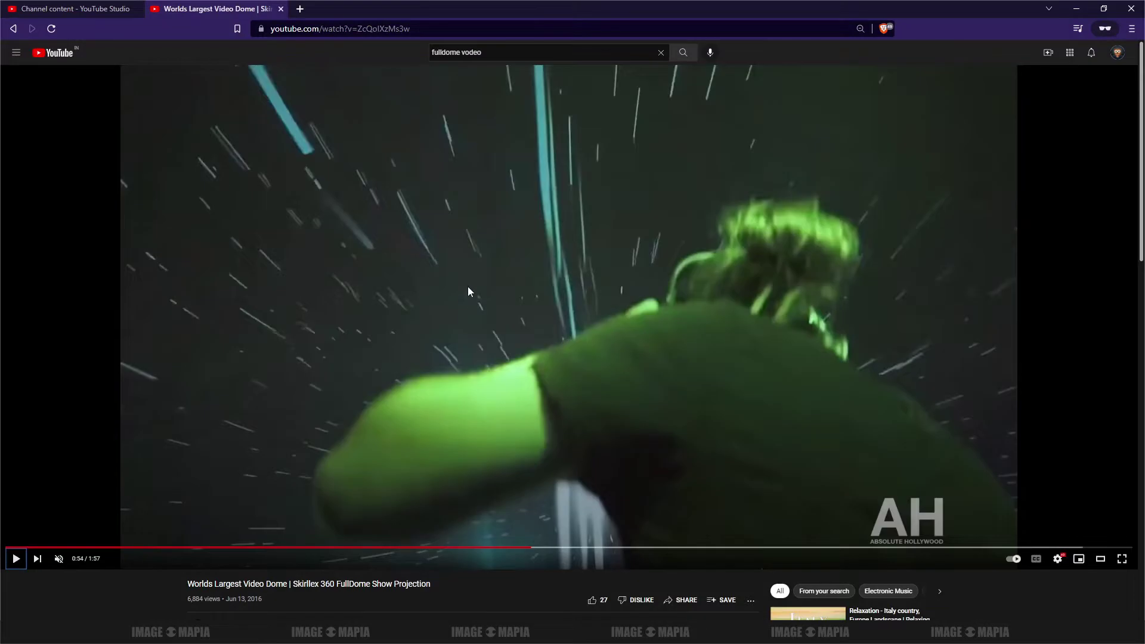
- Open DuckDuckGo in a new browser tab and search for "natron"
{"action": "key", "text": "ctrl+t"}
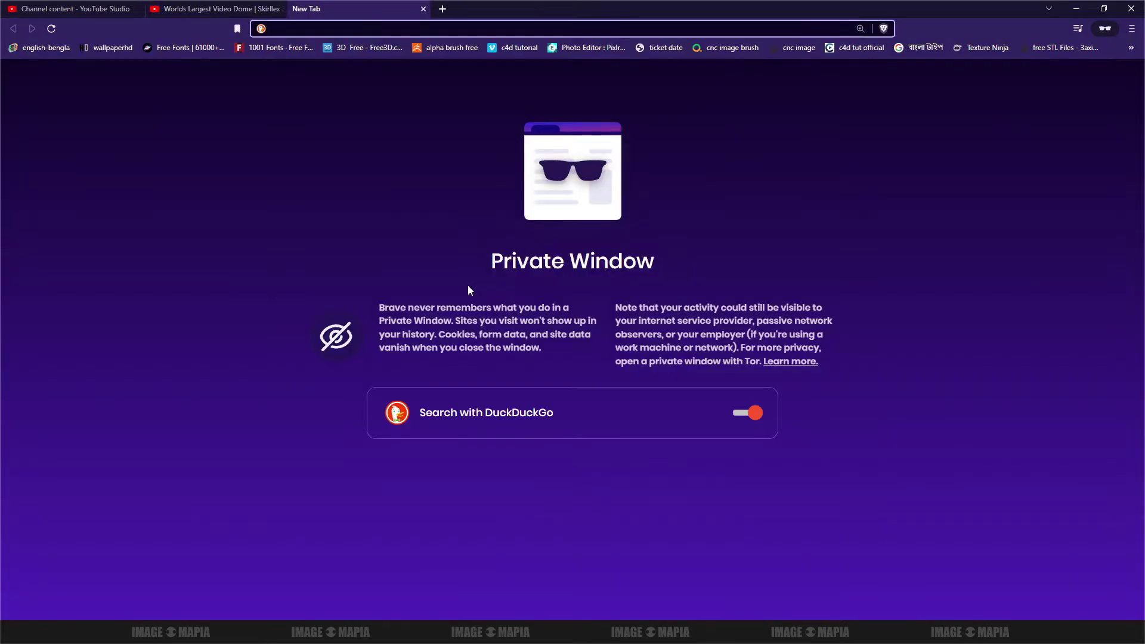
{"action": "type", "text": "duck"}
{"action": "key", "text": "Return"}
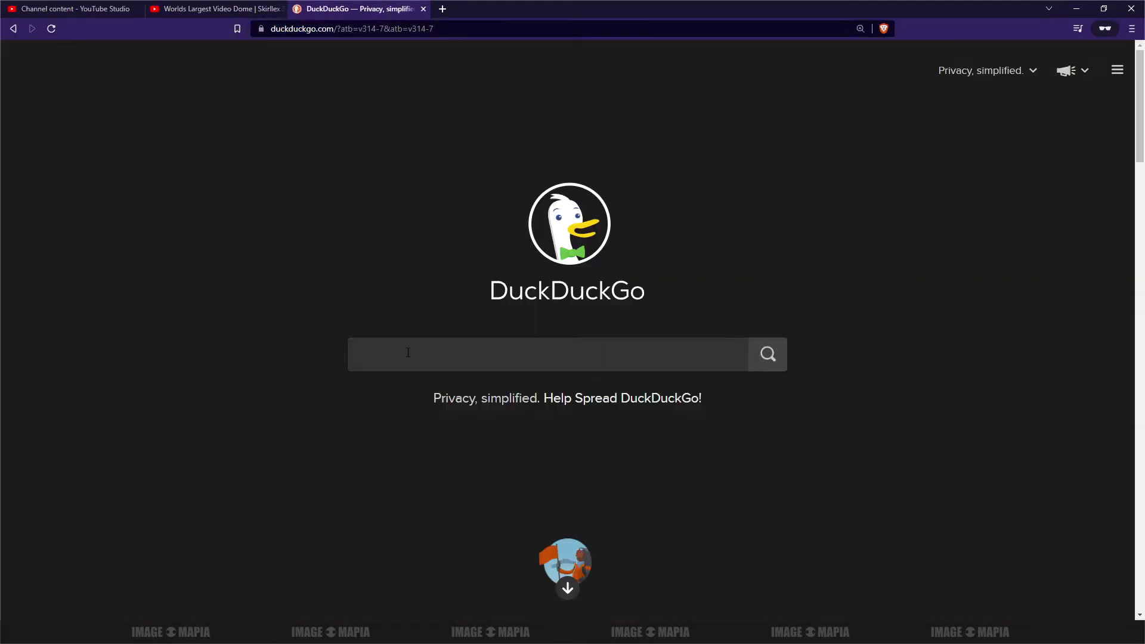
{"action": "type", "text": "natron"}
{"action": "key", "text": "Return"}
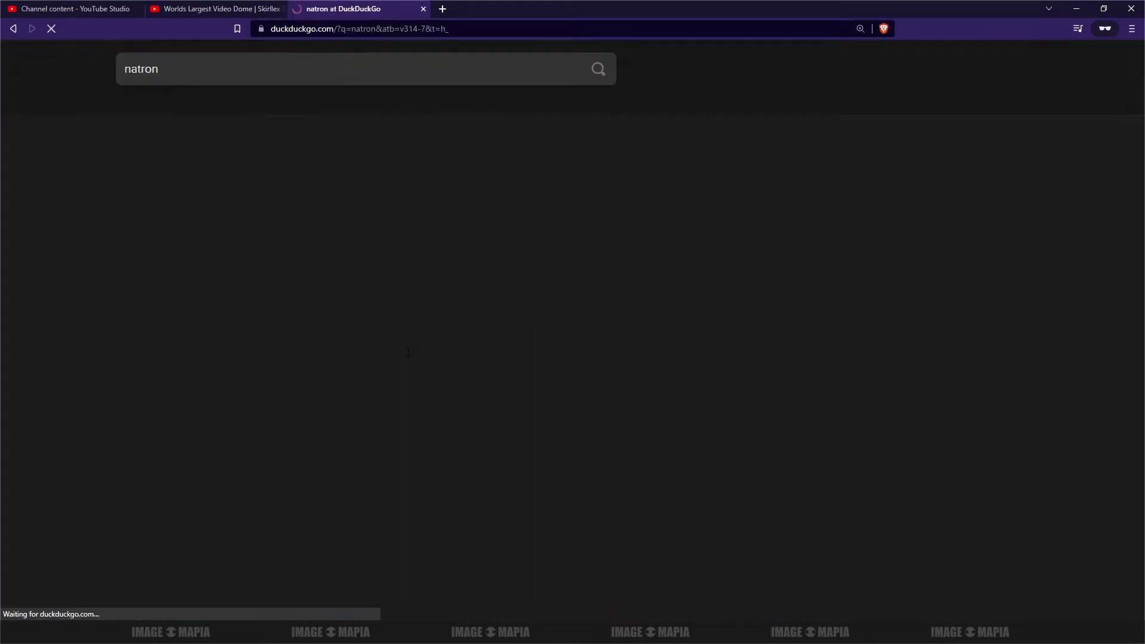
- Open the natrongithub.github.io result in a separate tab and go to the site's Download Natron section
{"action": "right_click", "coordinate": [191, 184]}
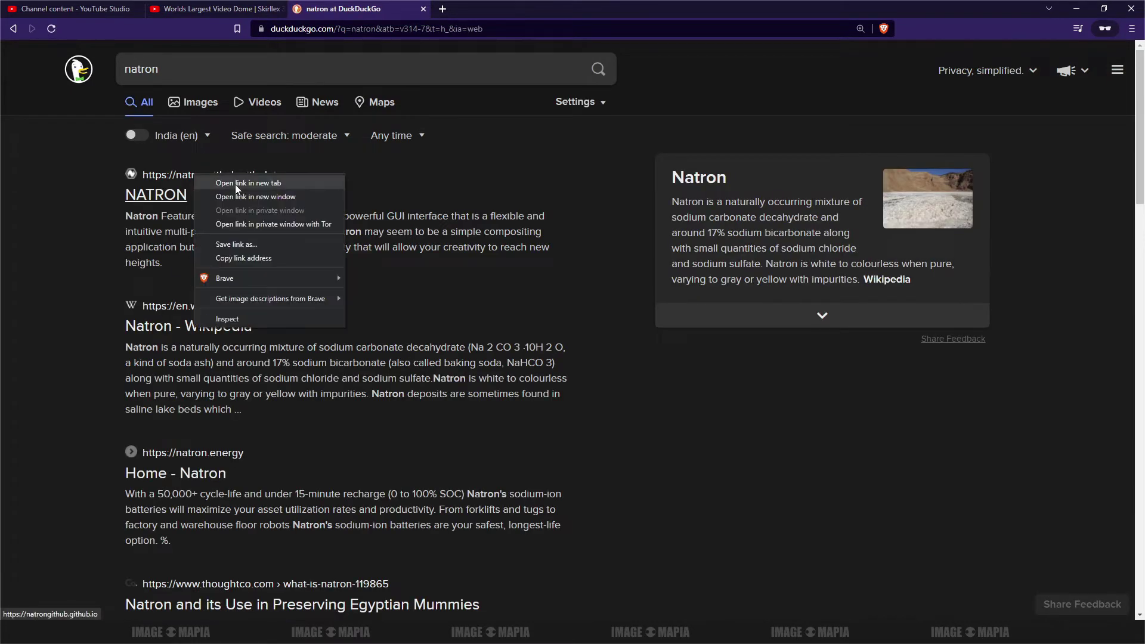
{"action": "left_click", "coordinate": [238, 182]}
{"action": "left_click", "coordinate": [468, 11]}
{"action": "scroll", "coordinate": [564, 287], "scroll_direction": "down", "scroll_amount": 5}
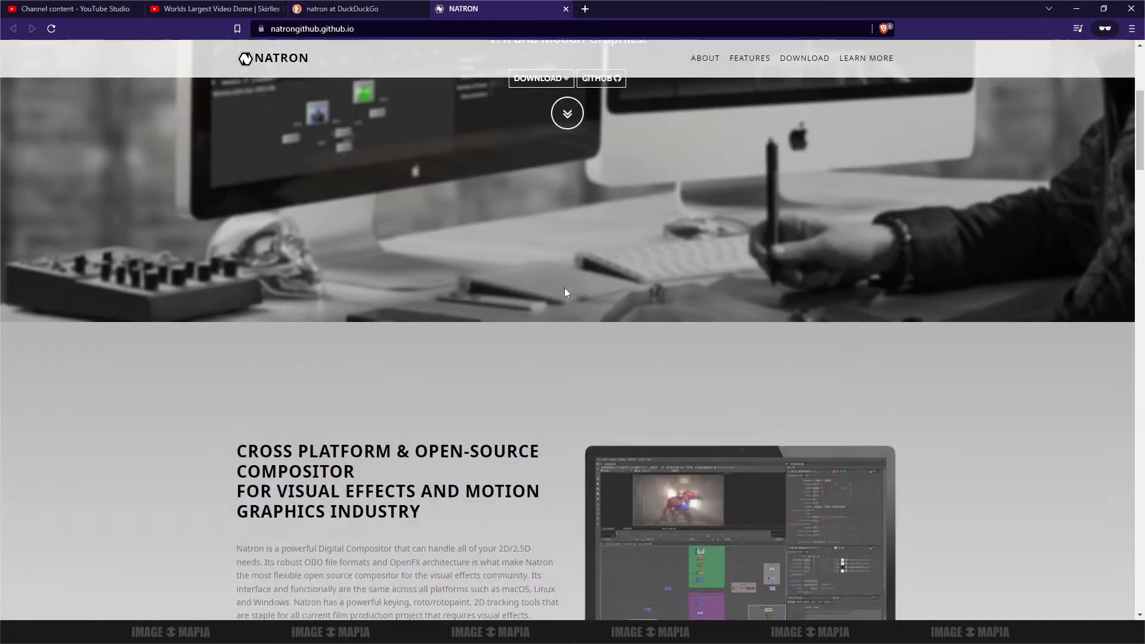
{"action": "scroll", "coordinate": [582, 285], "scroll_direction": "up", "scroll_amount": 5}
{"action": "scroll", "coordinate": [567, 251], "scroll_direction": "down", "scroll_amount": 3}
{"action": "left_click", "coordinate": [540, 179]}
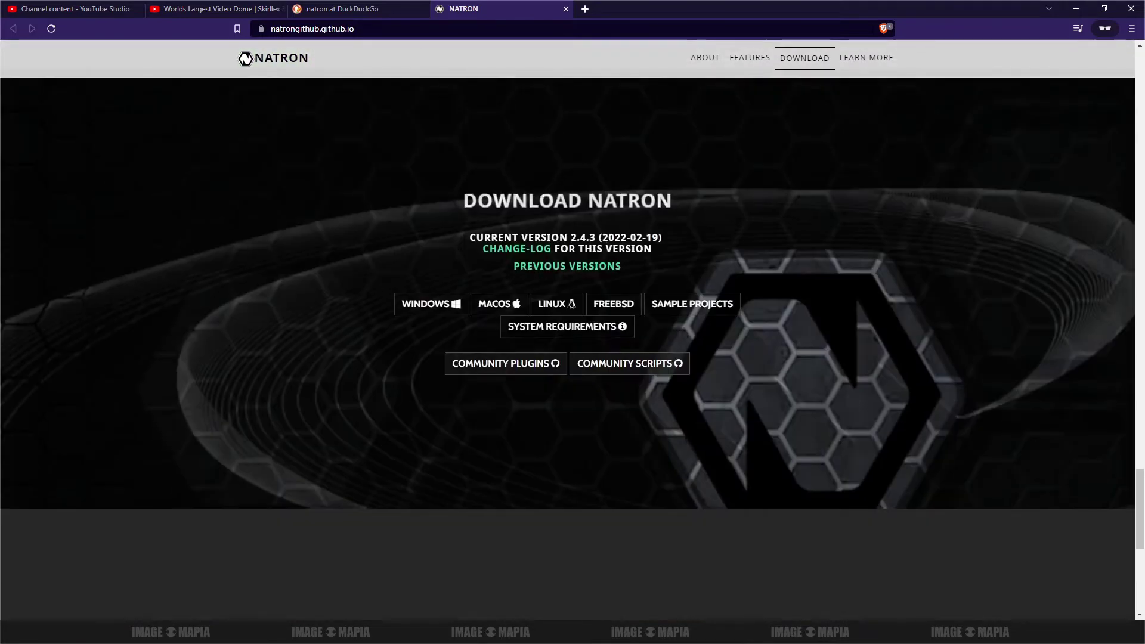
- Copy the Natron site address and paste it after "natron free software--" in the Notepad notes
{"action": "key", "text": "ctrl+l"}
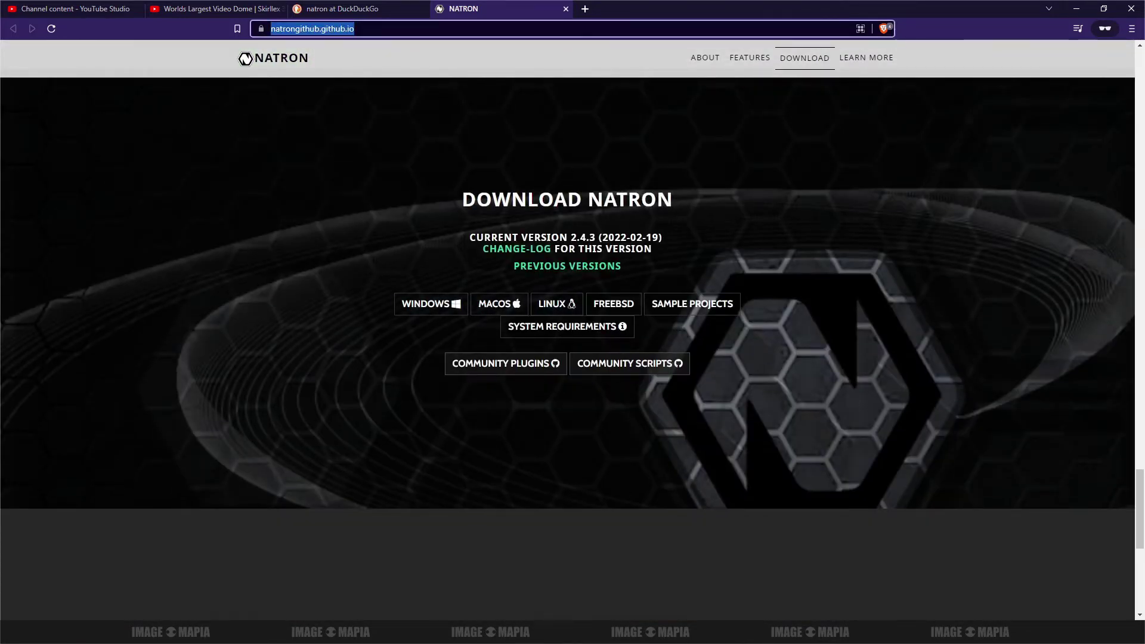
{"action": "key", "text": "ctrl+c"}
{"action": "key", "text": "alt+Tab"}
{"action": "type", "text": "--"}
{"action": "key", "text": "ctrl+v"}
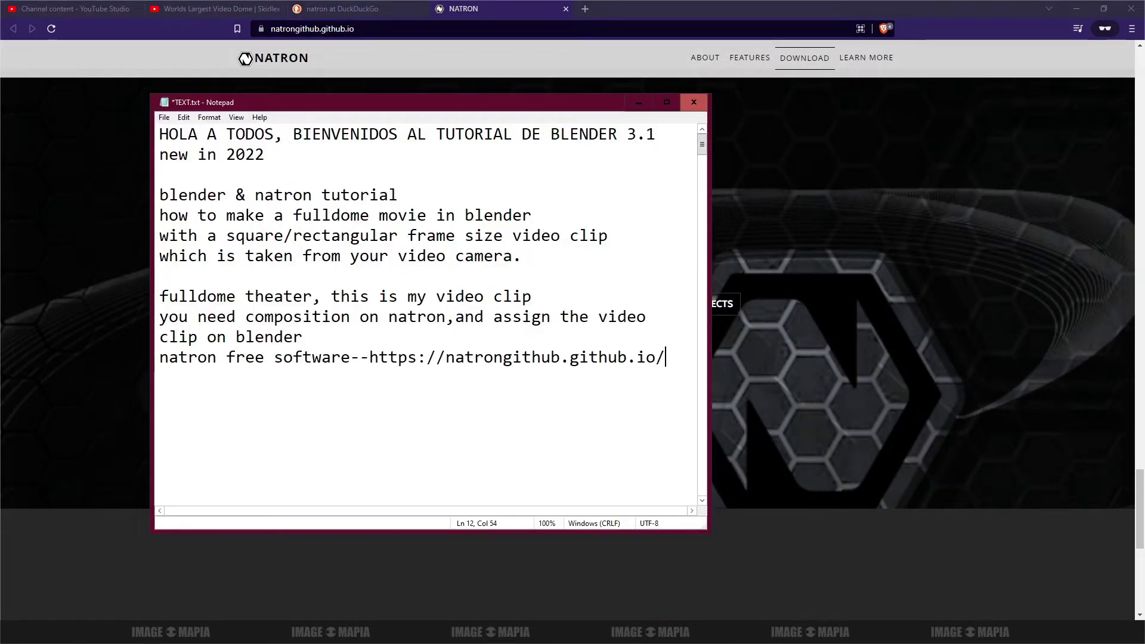
{"action": "key", "text": "Return"}
- Add the lines "how to do" and "lets start" to the Notepad notes
{"action": "left_click", "coordinate": [638, 102]}
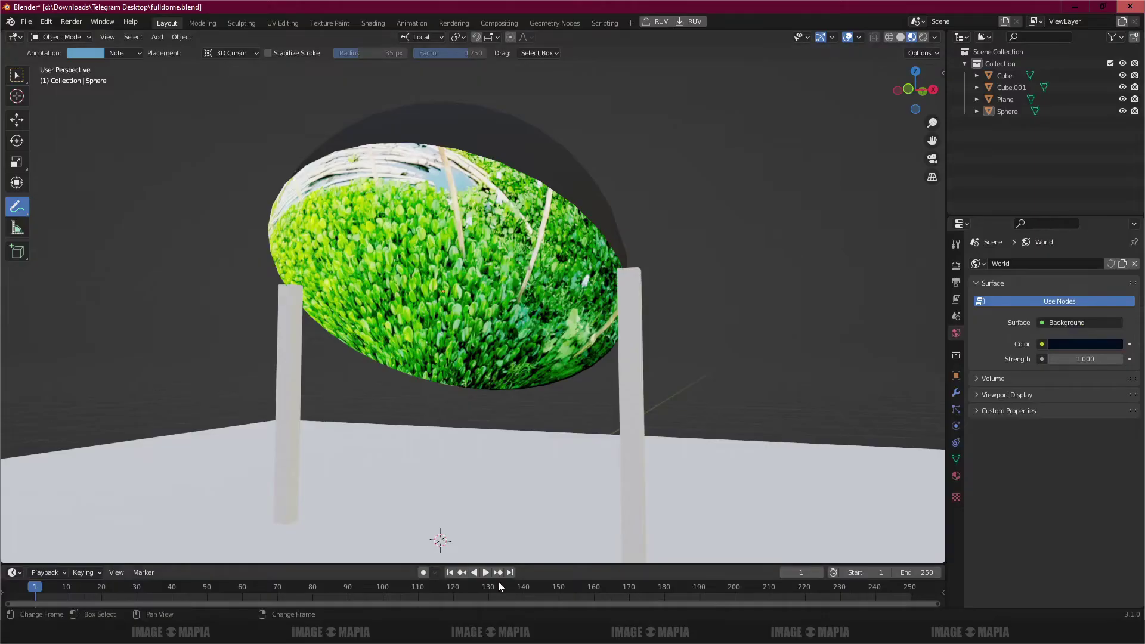
{"action": "key", "text": "alt+Tab"}
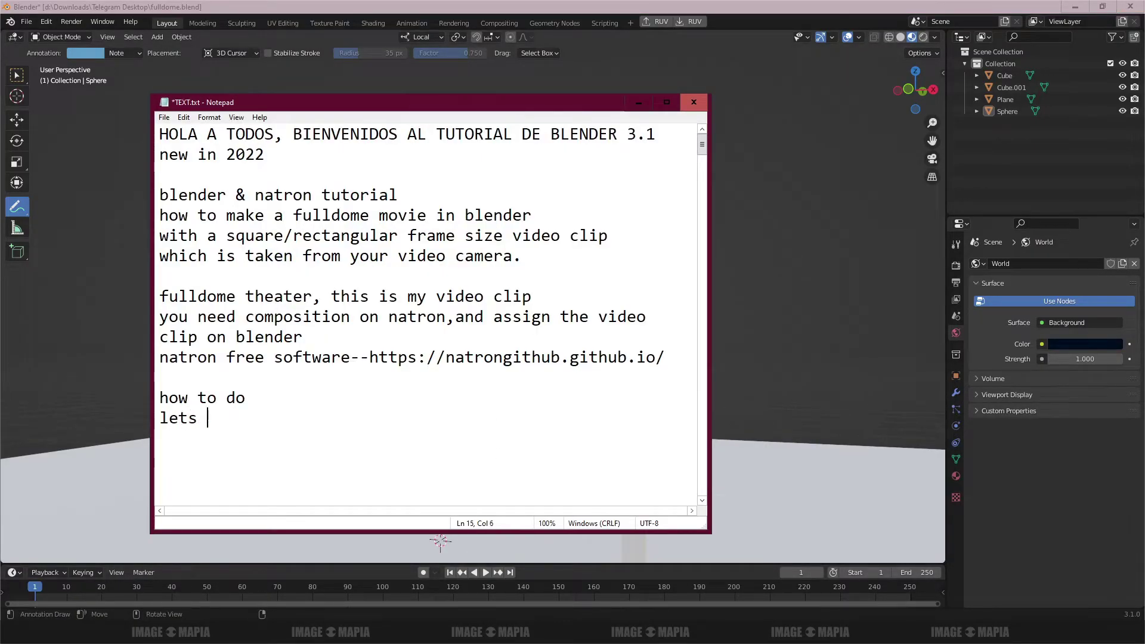
{"action": "type", "text": "start"}
{"action": "scroll", "coordinate": [296, 377], "scroll_direction": "down", "scroll_amount": 2}
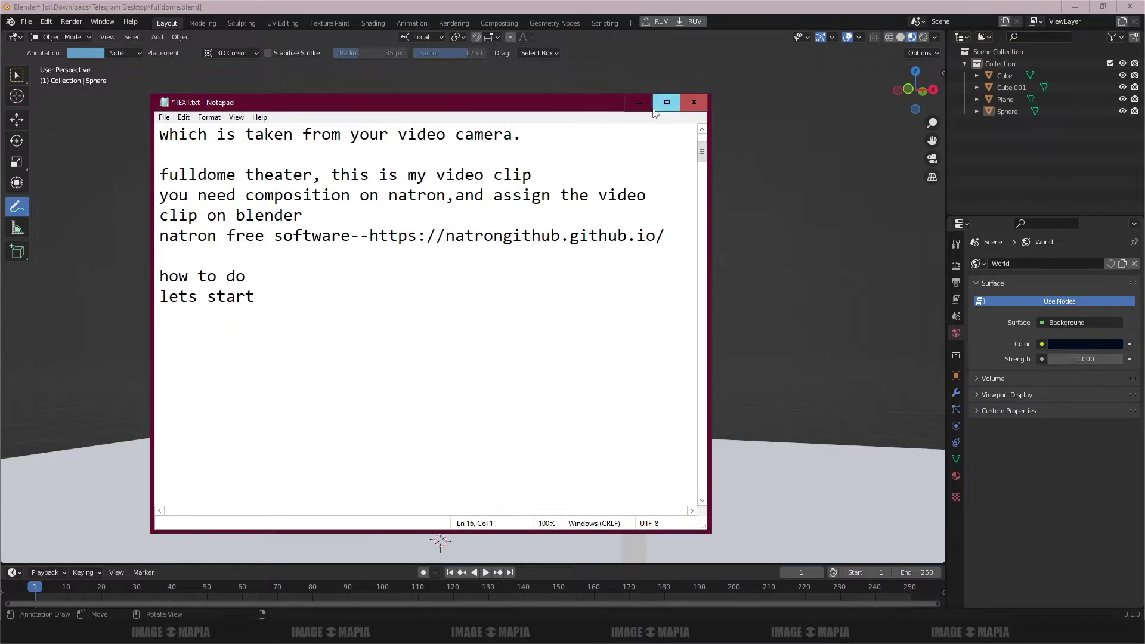
{"action": "scroll", "coordinate": [513, 257], "scroll_direction": "up", "scroll_amount": 2}
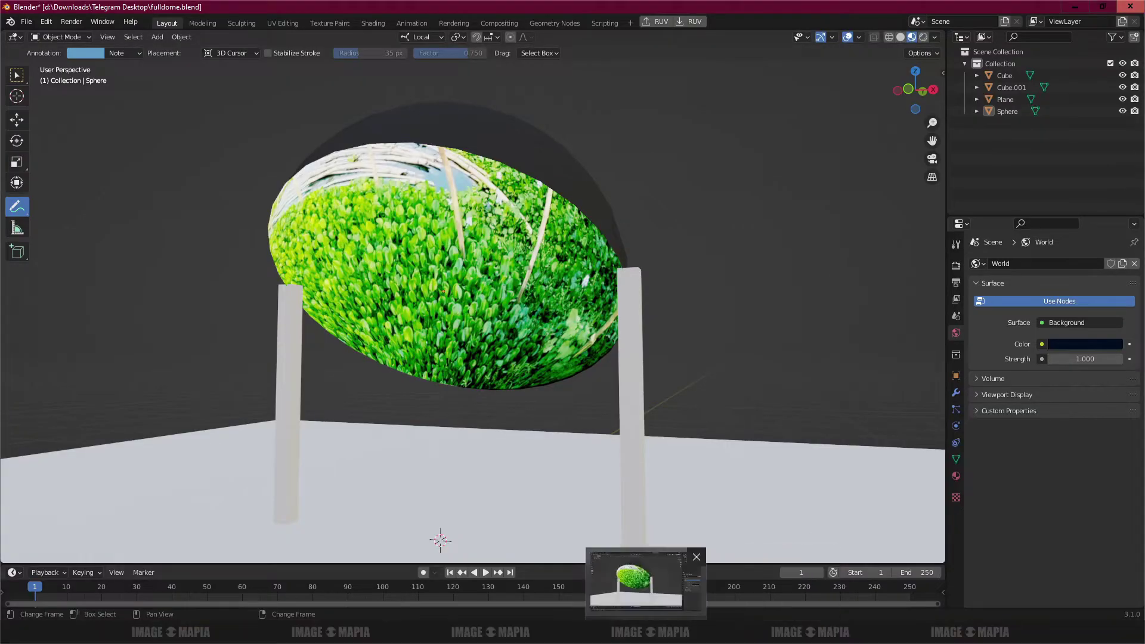
- Switch to Natron and add the line "open natron>import video clip>" to the Notepad notes over it
{"action": "left_click", "coordinate": [675, 632]}
{"action": "key", "text": "alt+Tab"}
{"action": "type", "text": "o"}
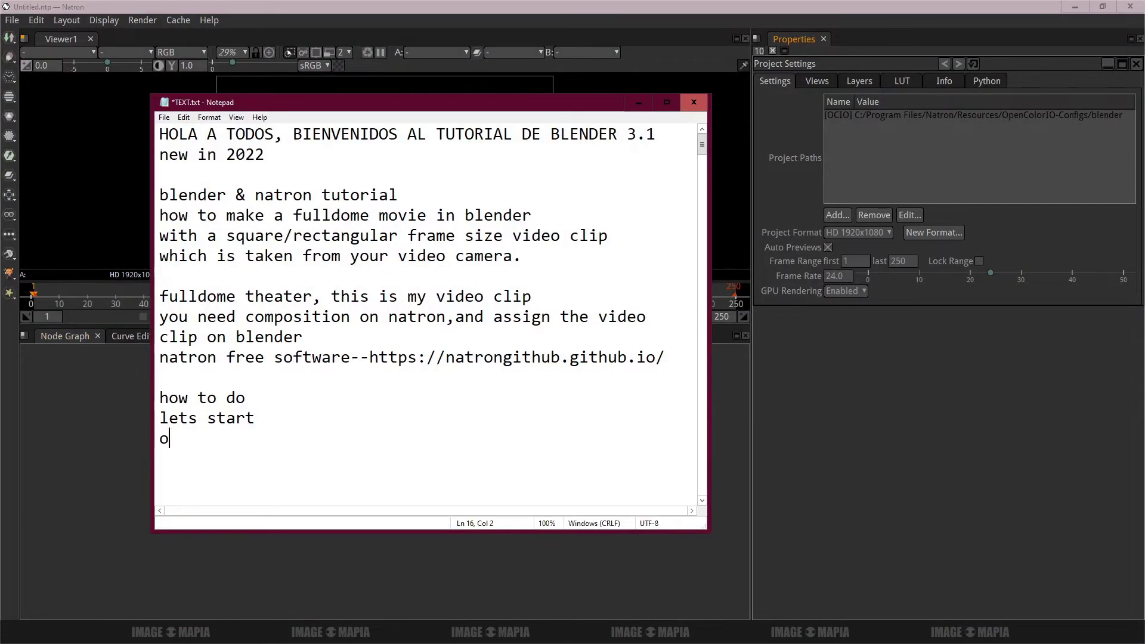
{"action": "type", "text": "pen natron>i"}
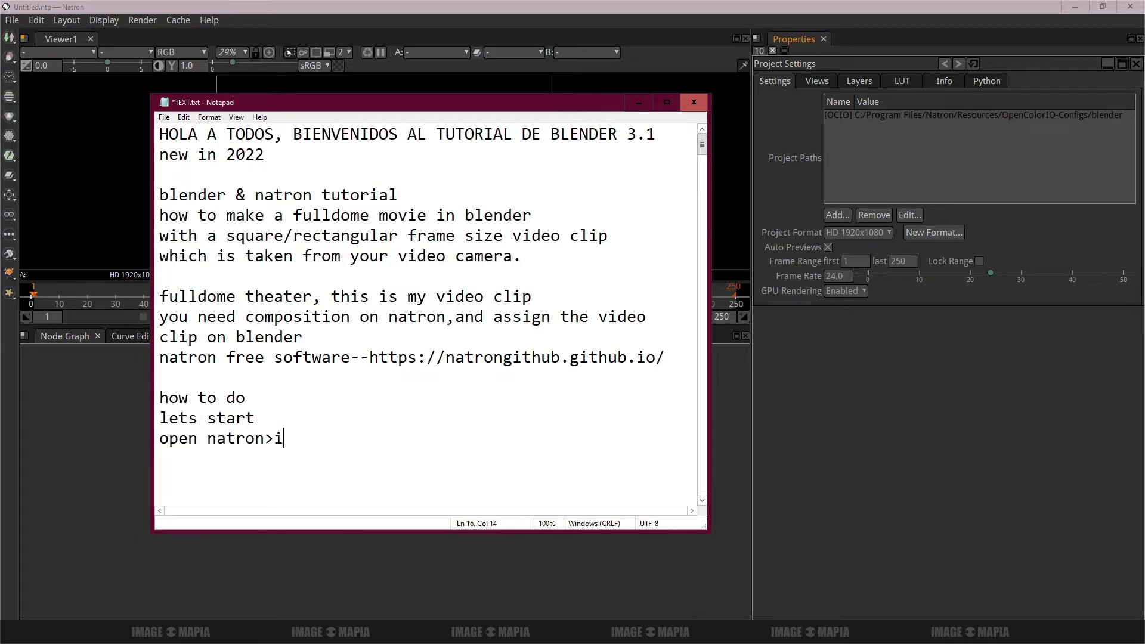
{"action": "type", "text": "mport video clip>"}
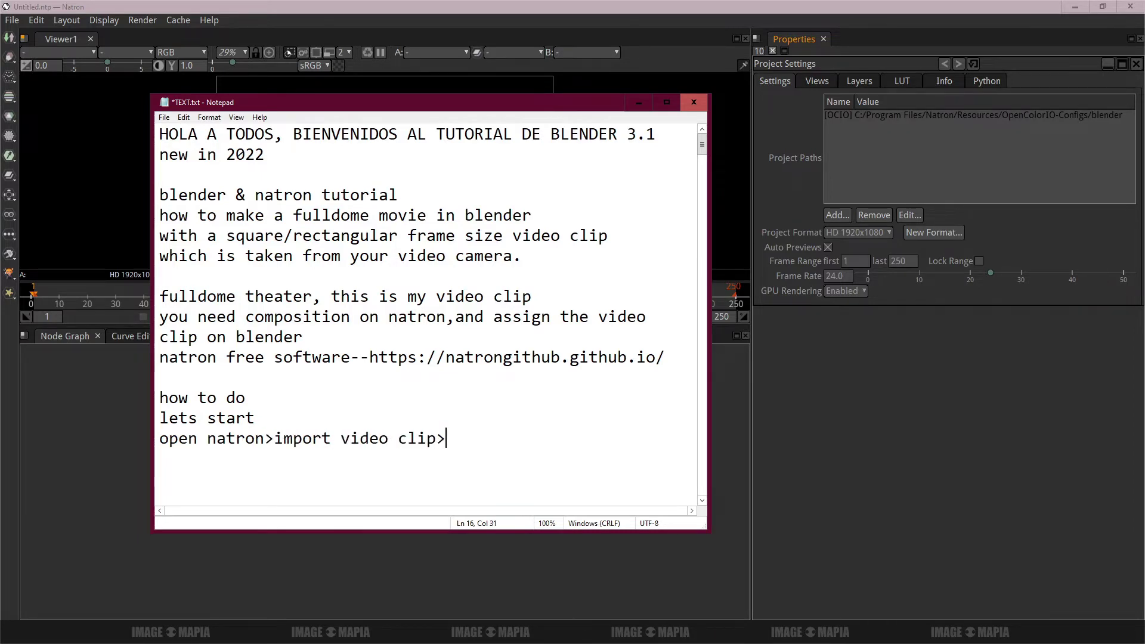
- Import 20220327_170205.mp4 from the cooking folder into Natron's node graph, placing its Read node to the right of Viewer1
{"action": "left_click", "coordinate": [639, 102]}
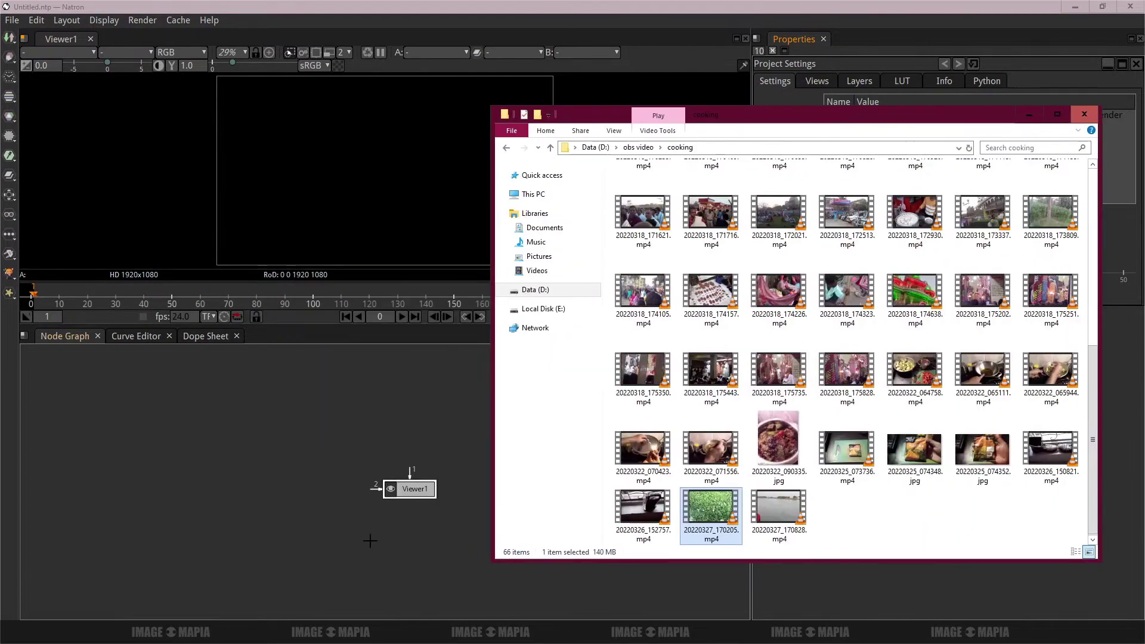
{"action": "left_click", "coordinate": [370, 540]}
{"action": "left_click_drag", "start_coordinate": [410, 488], "coordinate": [308, 474]}
{"action": "key", "text": "alt+Tab"}
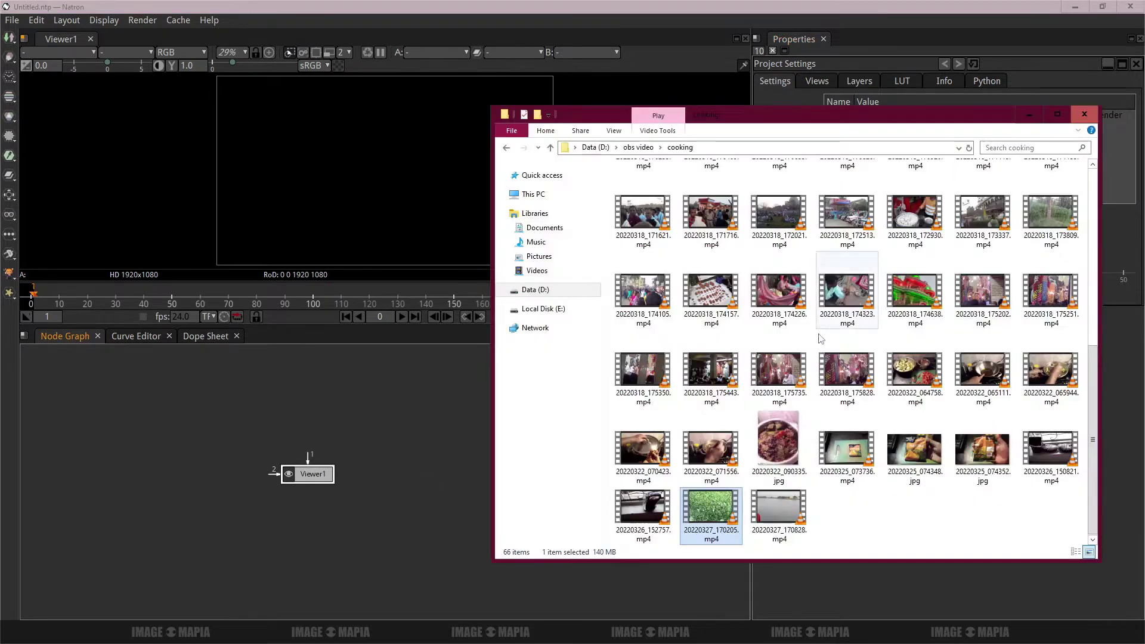
{"action": "left_click_drag", "start_coordinate": [711, 513], "coordinate": [438, 354]}
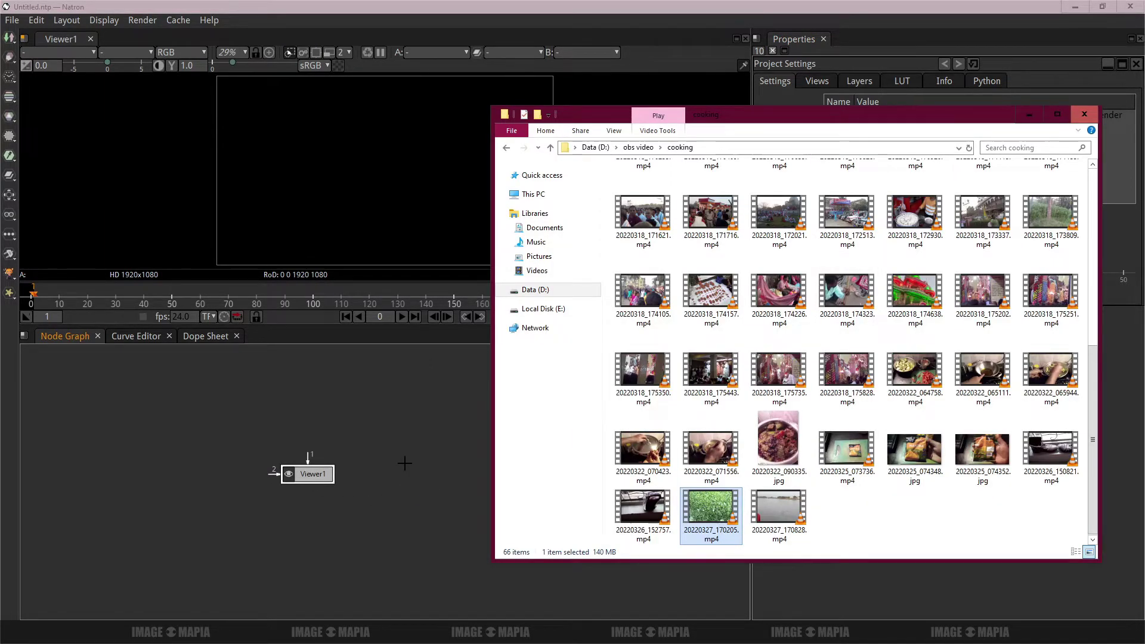
{"action": "left_click_drag", "start_coordinate": [405, 464], "coordinate": [439, 465]}
{"action": "left_click", "coordinate": [277, 447]}
{"action": "left_click_drag", "start_coordinate": [277, 447], "coordinate": [419, 486]}
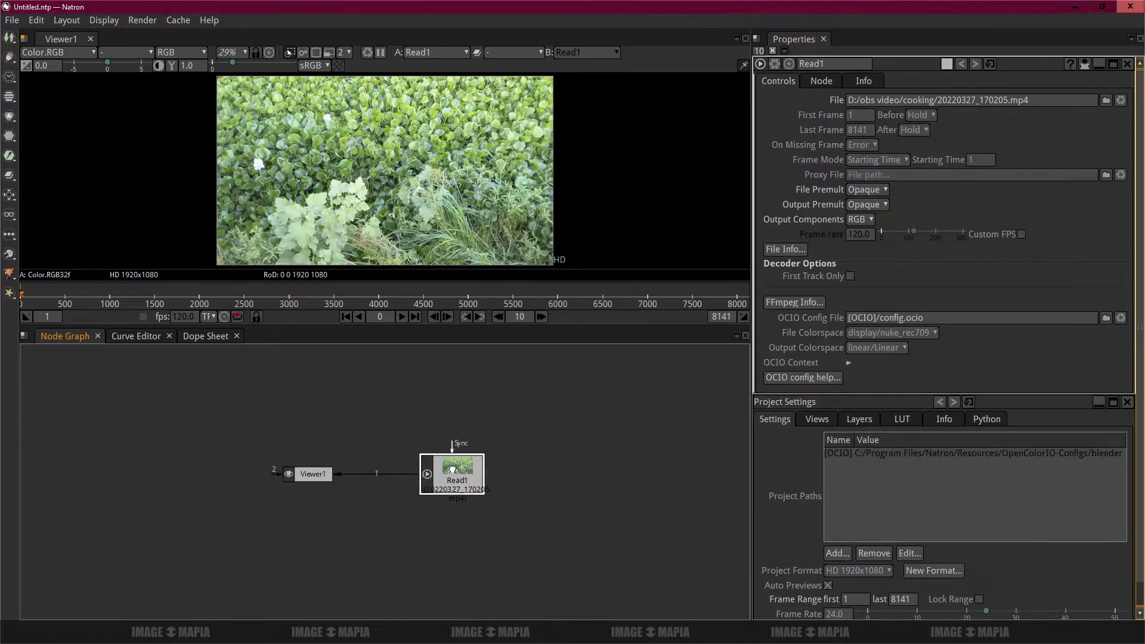
- Save the Natron project as D:/trial.ntp, overwriting the existing file
{"action": "key", "text": "ctrl+s"}
{"action": "left_click", "coordinate": [531, 384]}
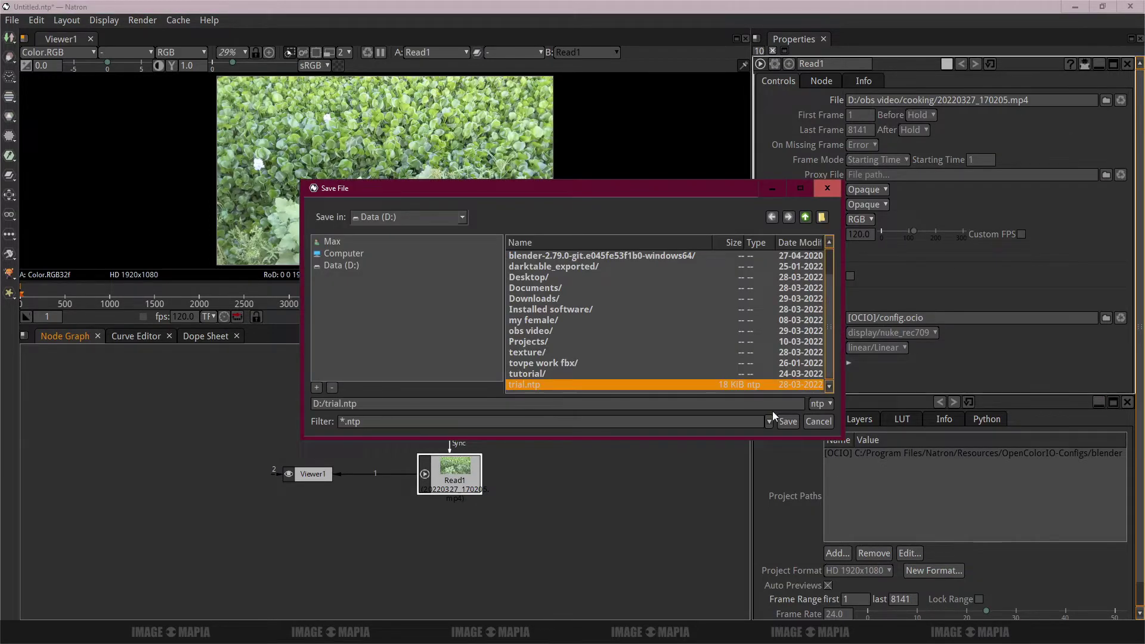
{"action": "left_click", "coordinate": [789, 422]}
{"action": "left_click", "coordinate": [622, 332]}
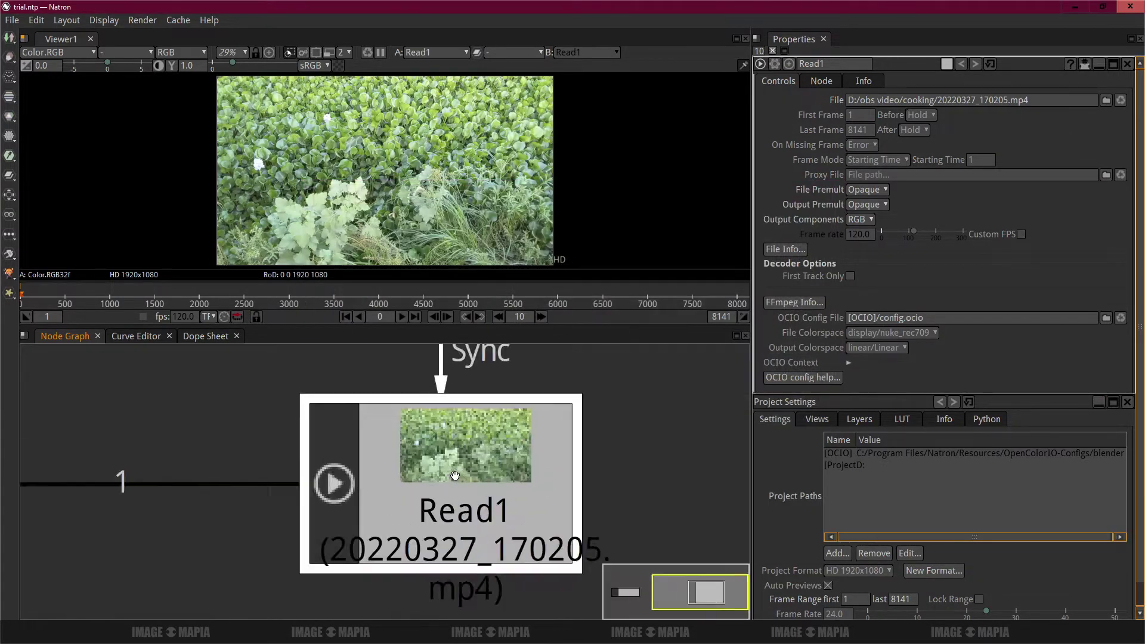
- Extend the "open natron" line in Notepad with "compose it just color correction>" and return to Natron
{"action": "key", "text": "alt+Tab"}
{"action": "type", "text": "comp"}
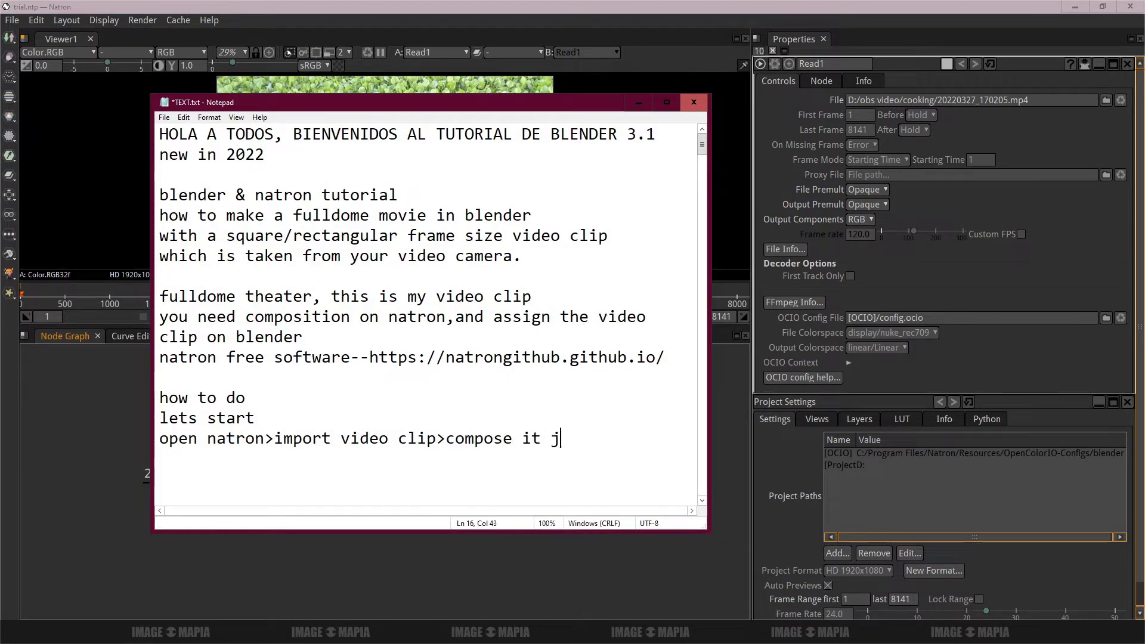
{"action": "type", "text": "ose it just color corre"}
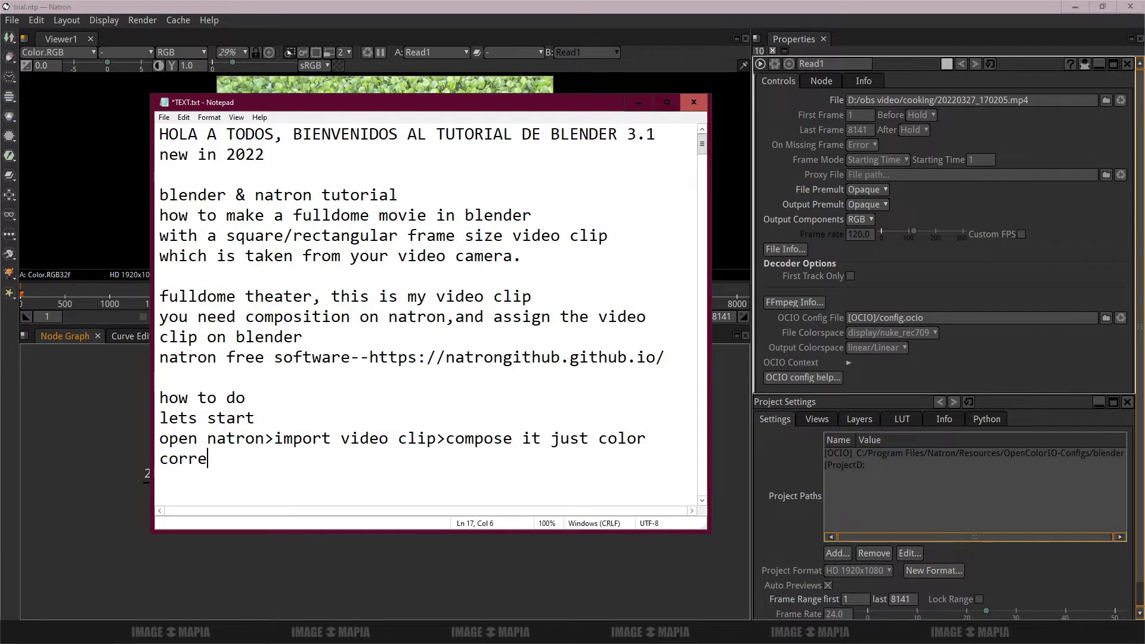
{"action": "type", "text": "ction>"}
{"action": "left_click", "coordinate": [638, 102]}
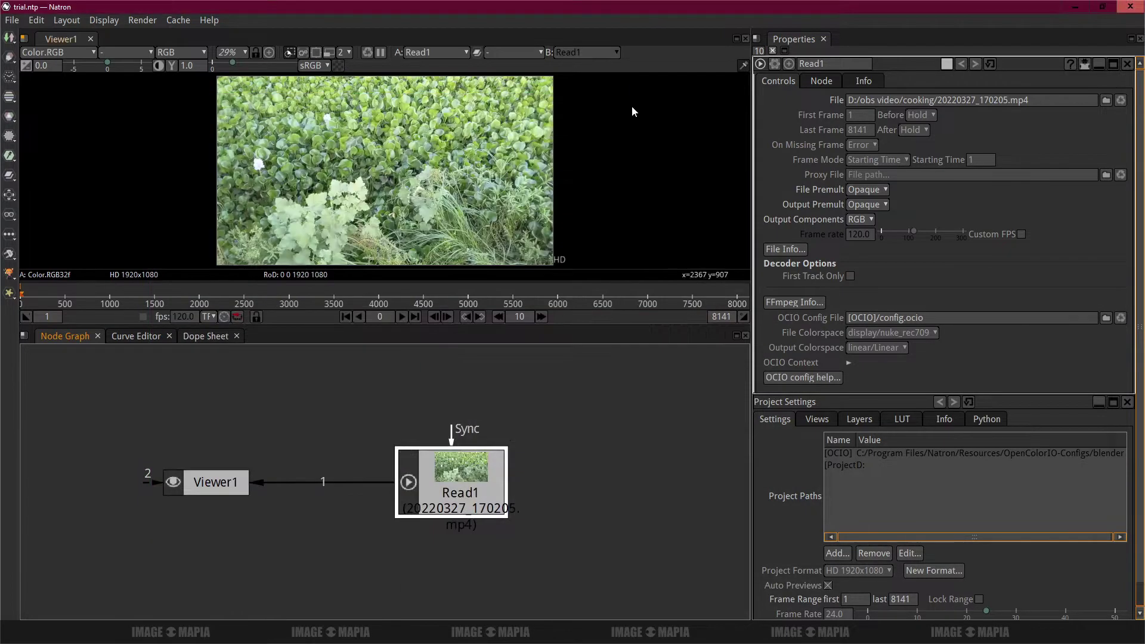
- Move Viewer1 to the right of Read1 and shift Read1 left to leave space between the two nodes
{"action": "scroll", "coordinate": [469, 492], "scroll_direction": "up", "scroll_amount": 4}
{"action": "scroll", "coordinate": [441, 486], "scroll_direction": "down", "scroll_amount": 2}
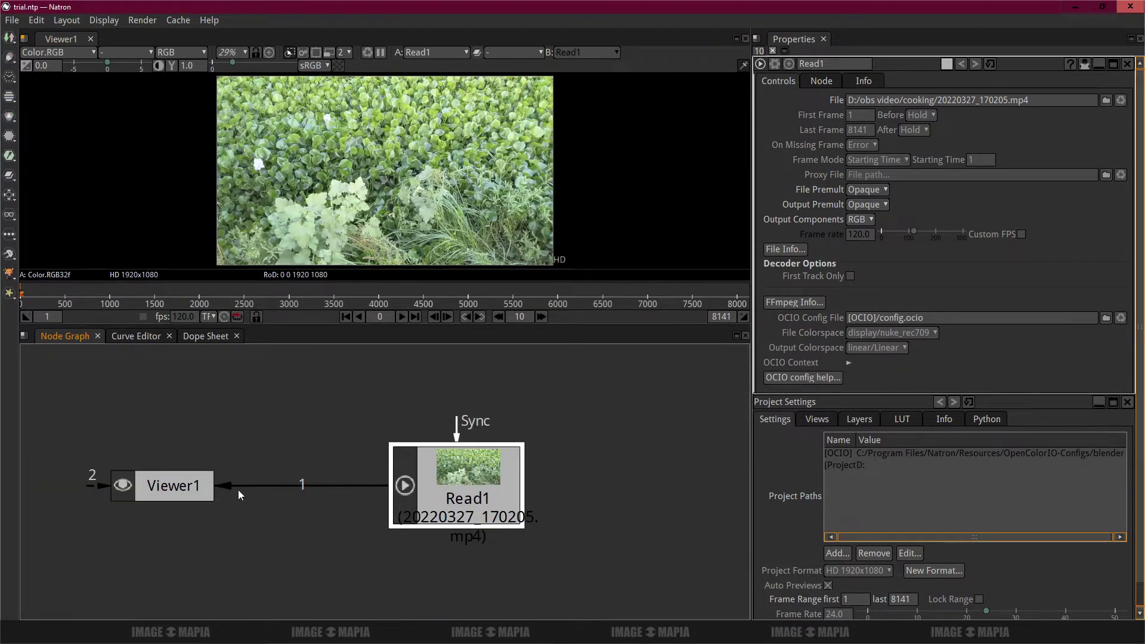
{"action": "left_click_drag", "start_coordinate": [203, 479], "coordinate": [642, 479]}
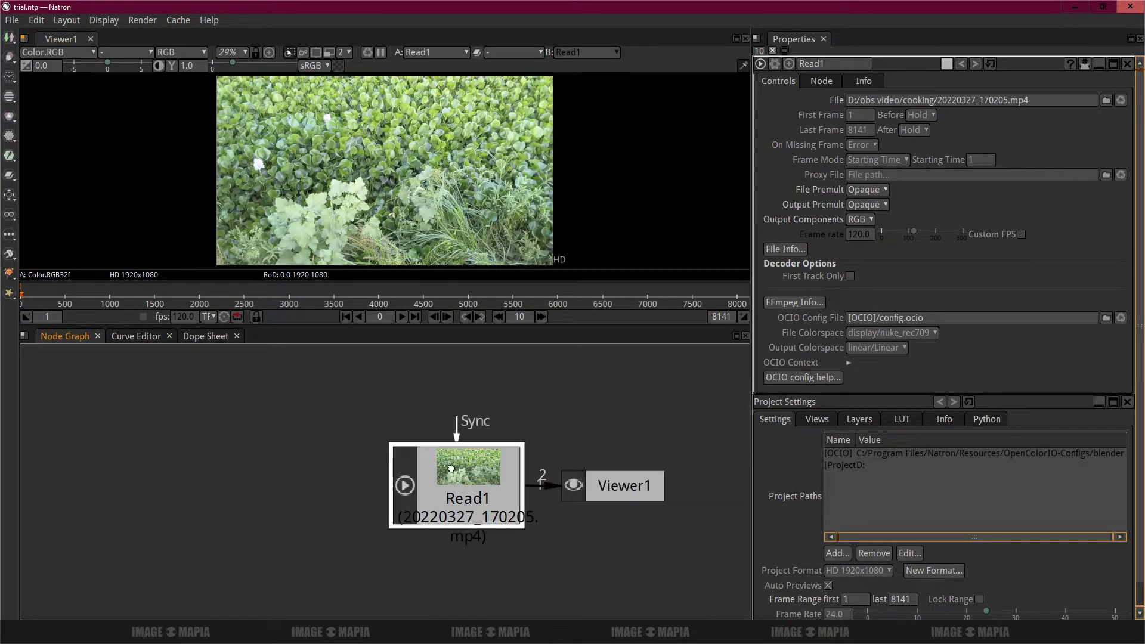
{"action": "left_click_drag", "start_coordinate": [460, 443], "coordinate": [247, 443]}
- Insert a Grade node between Read1 and Viewer1 and nudge it slightly upward
{"action": "right_click", "coordinate": [272, 463]}
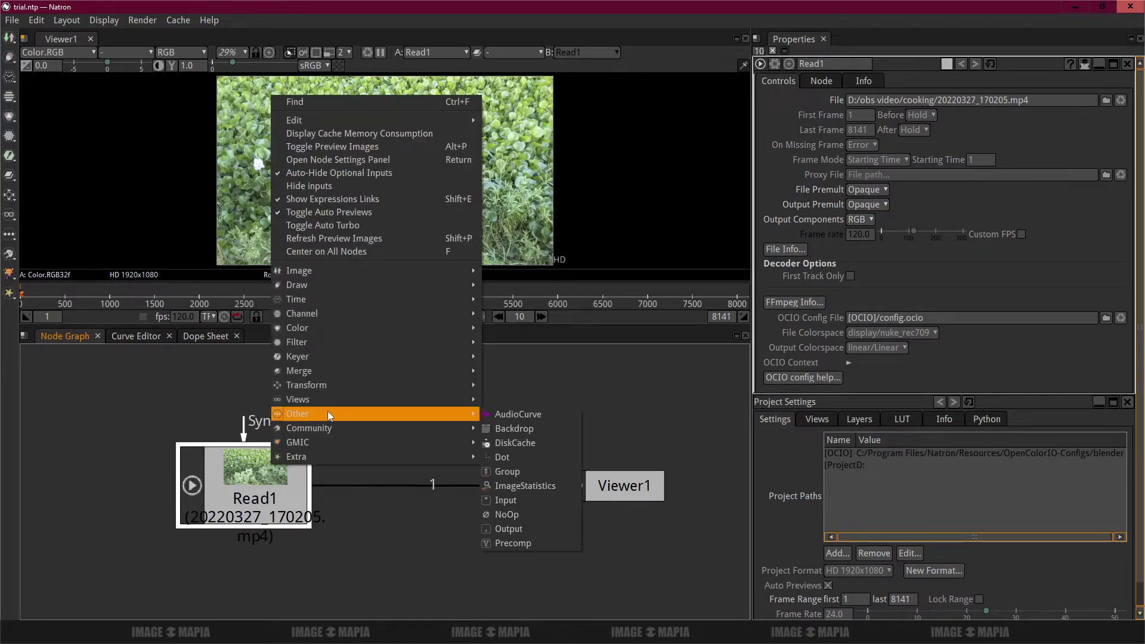
{"action": "mouse_move", "coordinate": [306, 332]}
{"action": "mouse_move", "coordinate": [305, 293]}
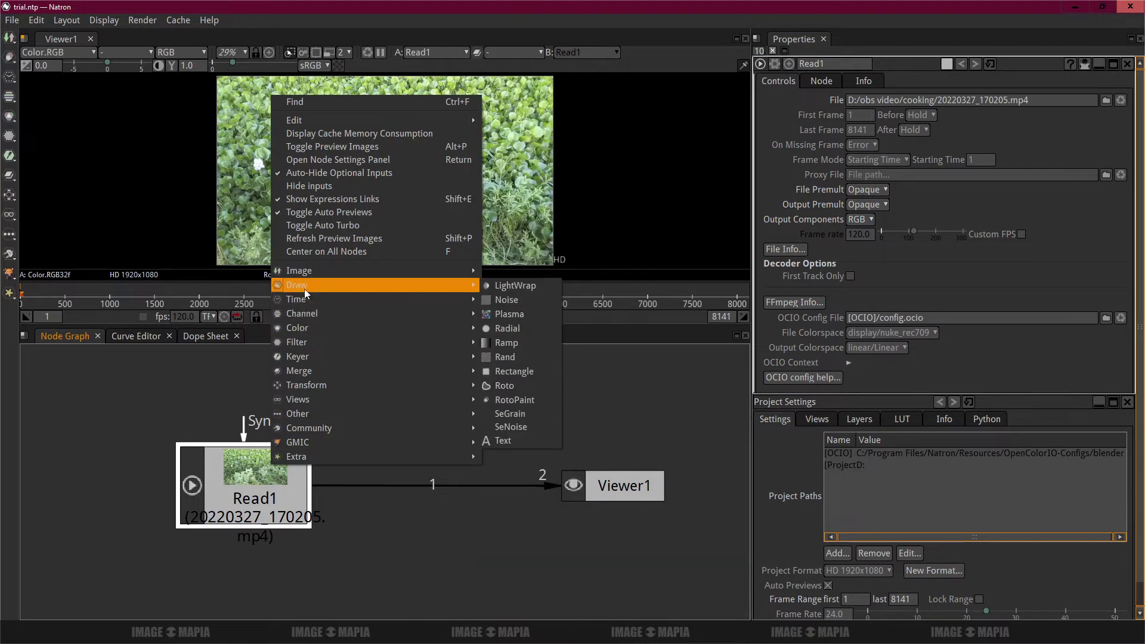
{"action": "left_click", "coordinate": [513, 401]}
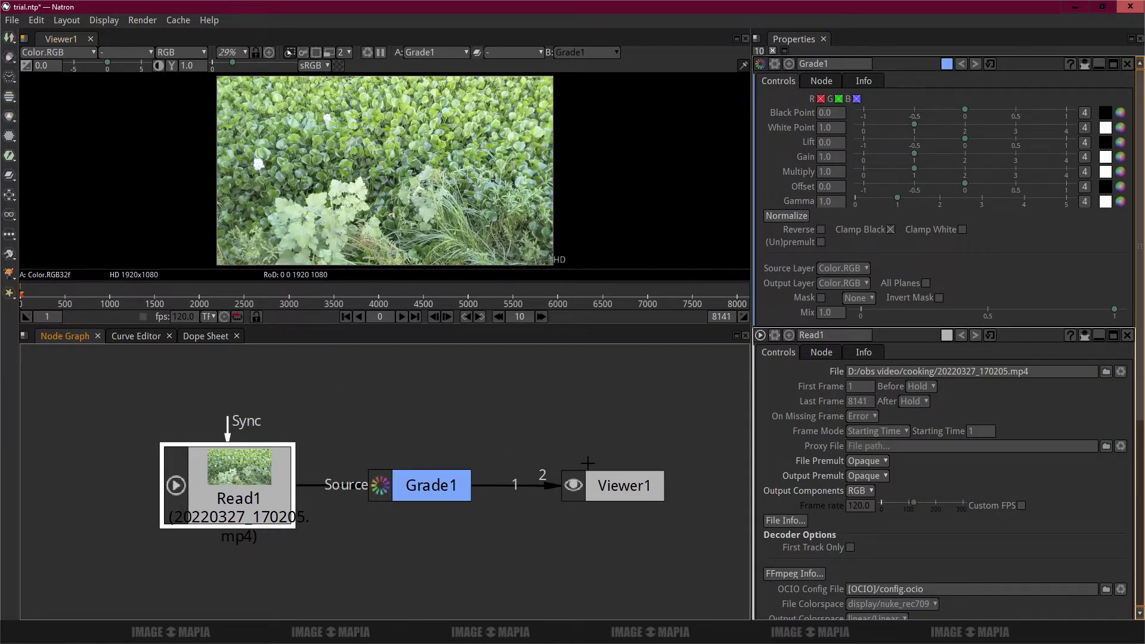
{"action": "left_click_drag", "start_coordinate": [410, 486], "coordinate": [404, 475]}
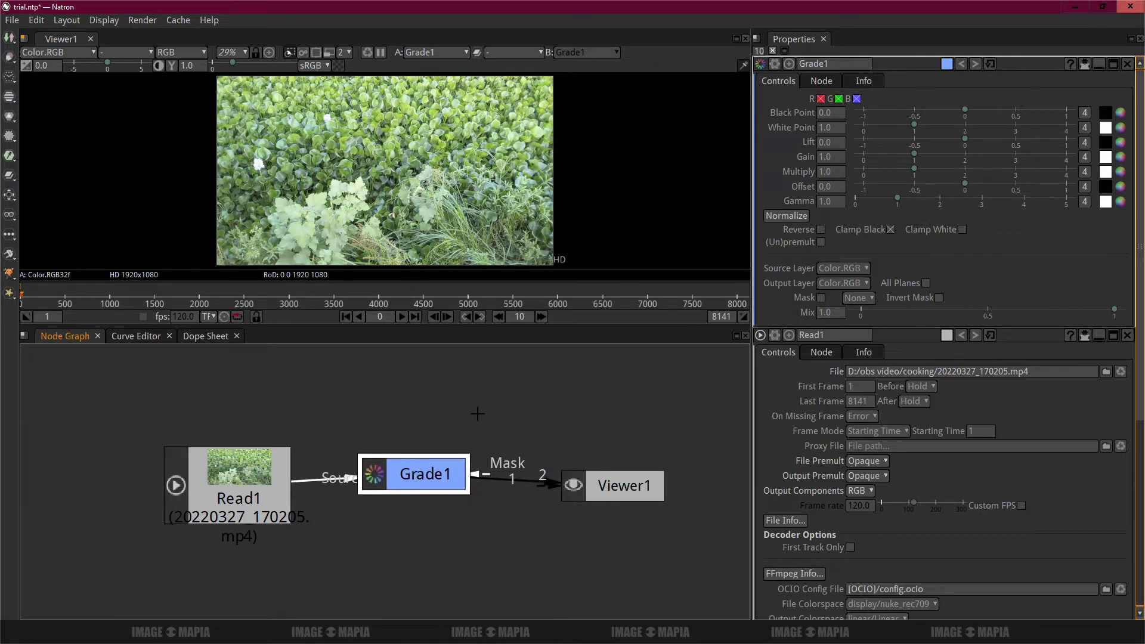
- Add a second Viewer fed by Grade1, place it above Viewer1, and move Read1 further left
{"action": "right_click", "coordinate": [436, 463]}
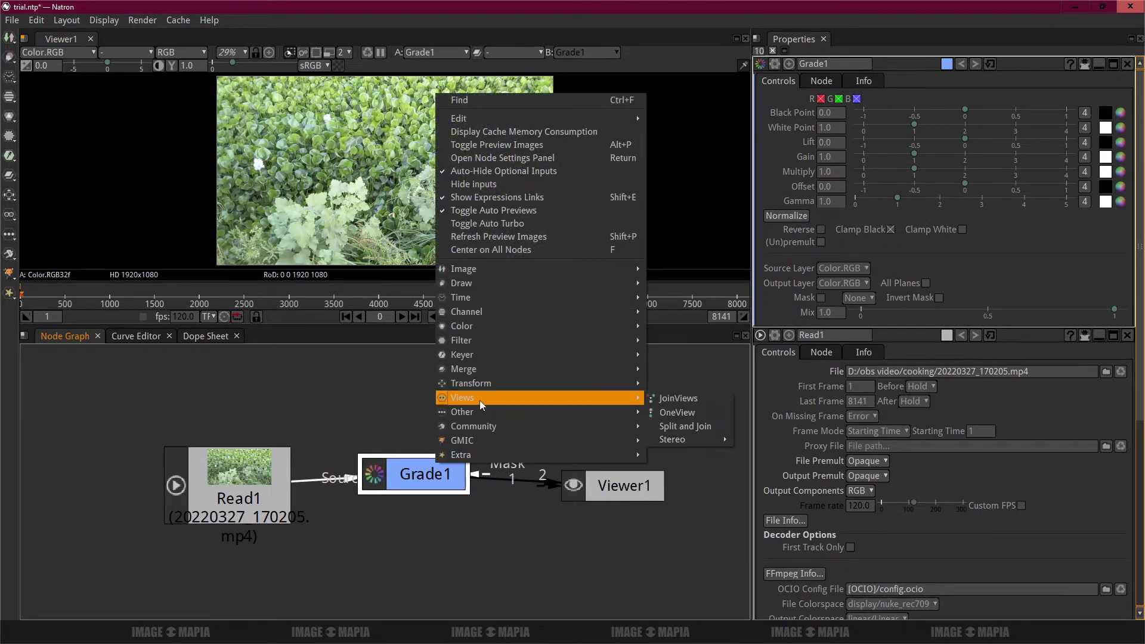
{"action": "mouse_move", "coordinate": [471, 270]}
{"action": "left_click", "coordinate": [678, 355]}
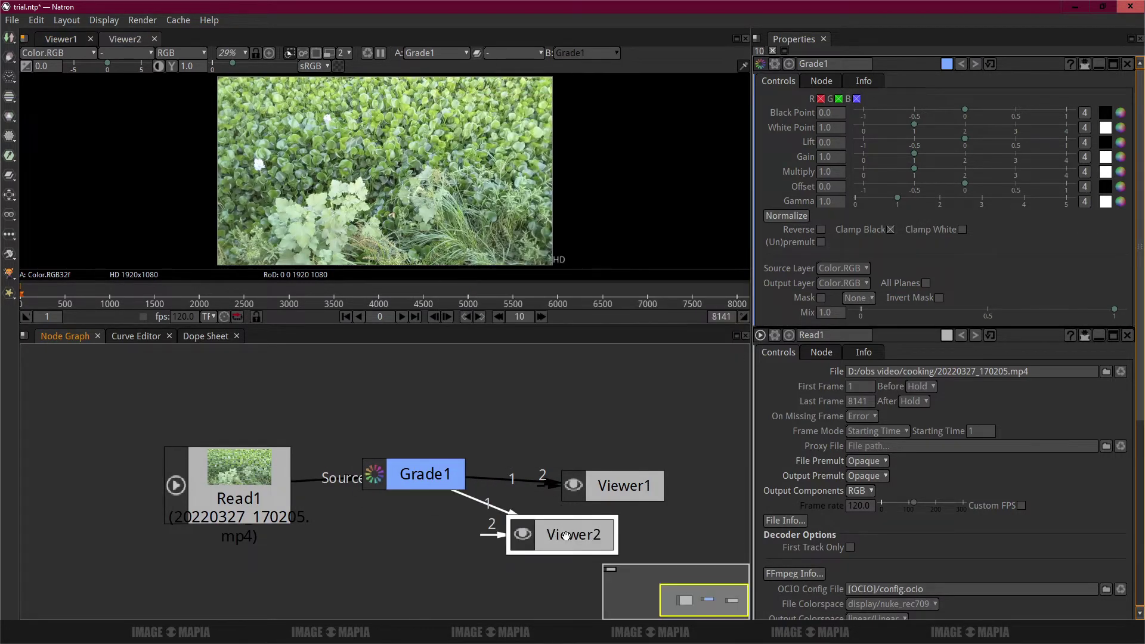
{"action": "left_click_drag", "start_coordinate": [613, 485], "coordinate": [601, 533]}
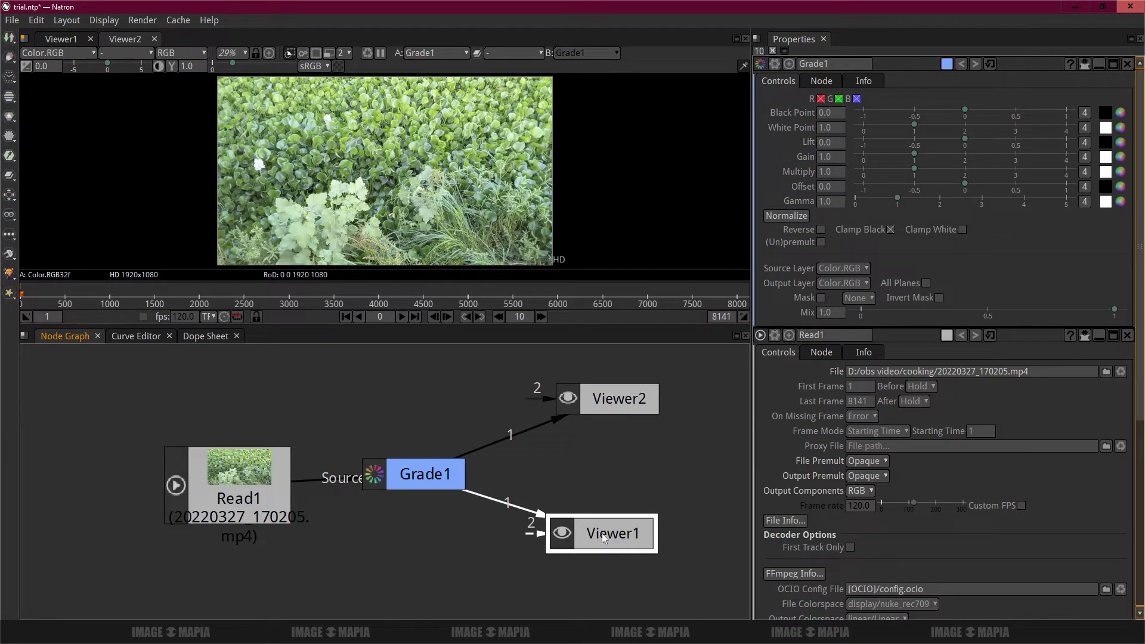
{"action": "left_click_drag", "start_coordinate": [285, 479], "coordinate": [180, 459]}
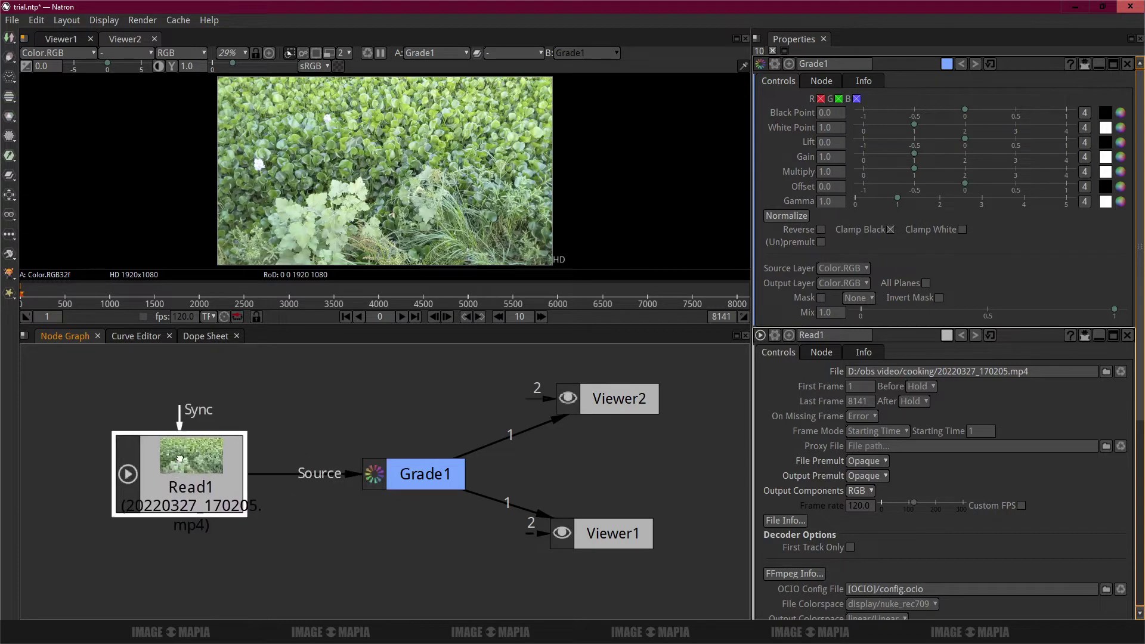
{"action": "left_click", "coordinate": [583, 405]}
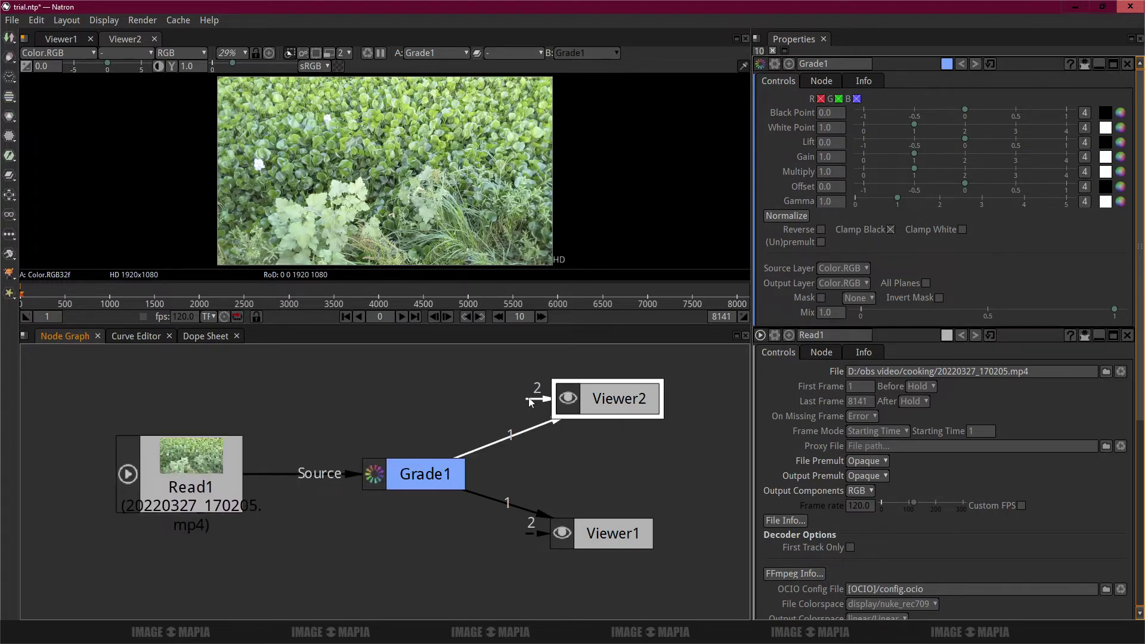
- Feed Viewer2 from Read1, disconnect it from Grade1, and move Grade1 slightly down toward Viewer1
{"action": "left_click_drag", "start_coordinate": [525, 399], "coordinate": [227, 465]}
{"action": "left_click_drag", "start_coordinate": [436, 481], "coordinate": [428, 490]}
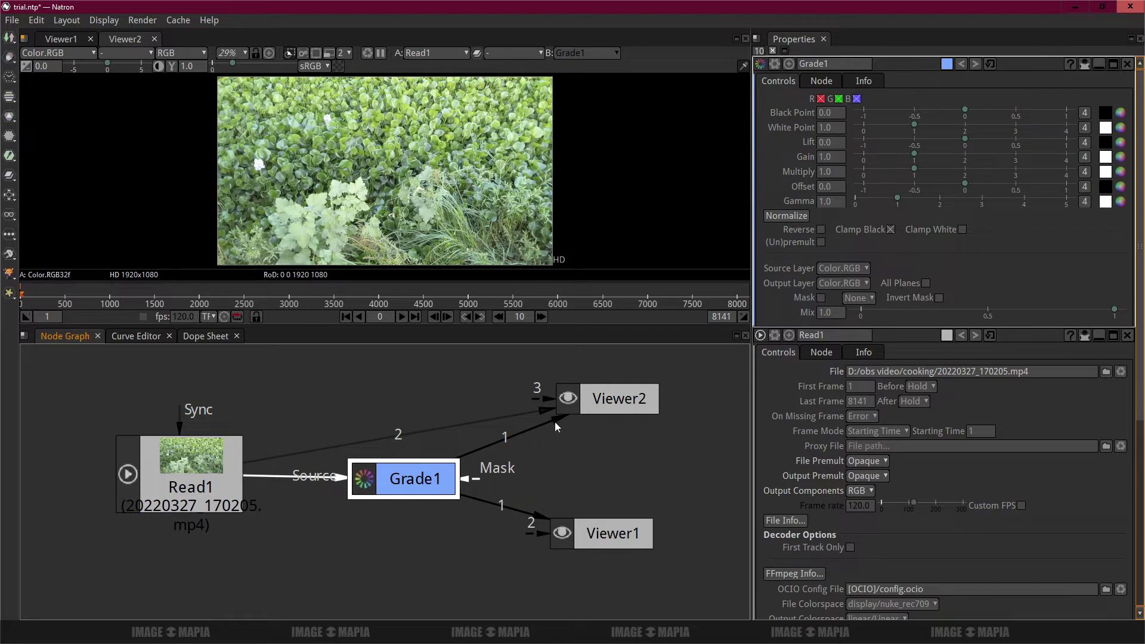
{"action": "left_click_drag", "start_coordinate": [555, 421], "coordinate": [549, 462]}
{"action": "left_click_drag", "start_coordinate": [399, 496], "coordinate": [400, 497]}
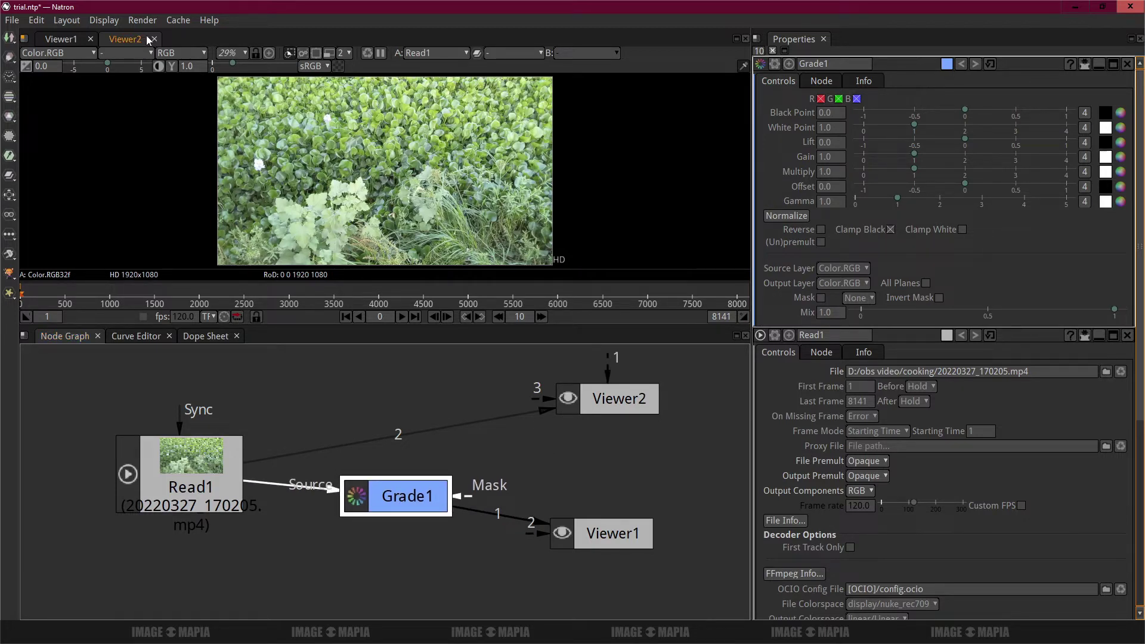
- Place Viewer2 in its own pane beside Viewer1 for a side-by-side comparison and save the project
{"action": "left_click_drag", "start_coordinate": [146, 36], "coordinate": [573, 119]}
{"action": "left_click", "coordinate": [619, 416]}
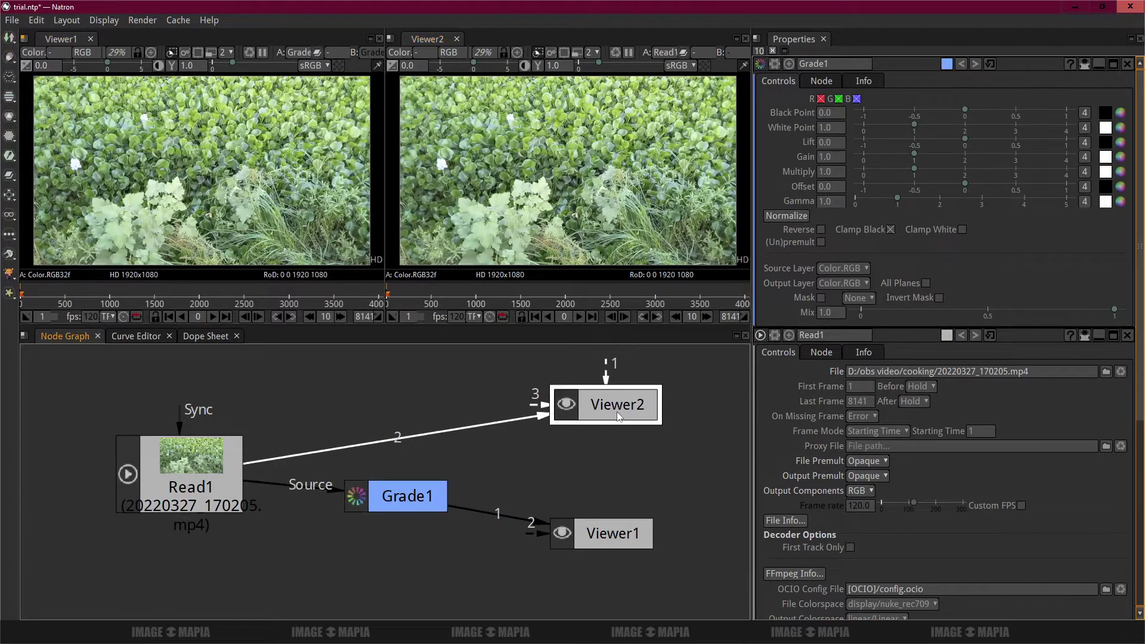
{"action": "left_click", "coordinate": [400, 500]}
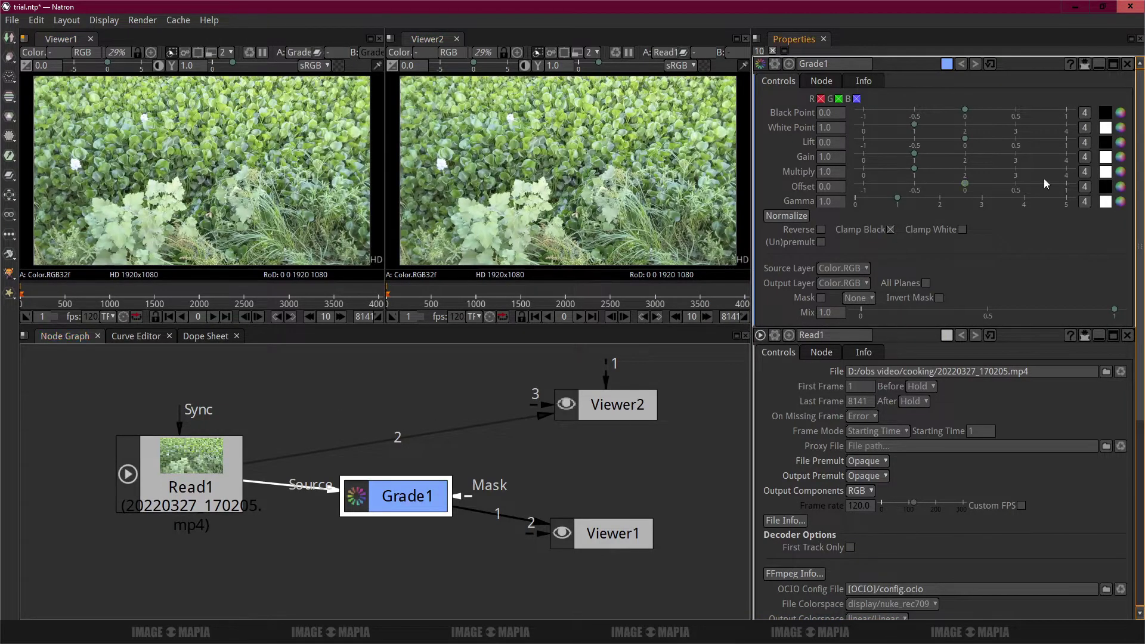
{"action": "key", "text": "ctrl+s"}
- Set Grade1's black point to a dark blue of about r 0.0215, g 0.0194, b 0.0865 and go to frame 5754
{"action": "left_click", "coordinate": [1105, 113]}
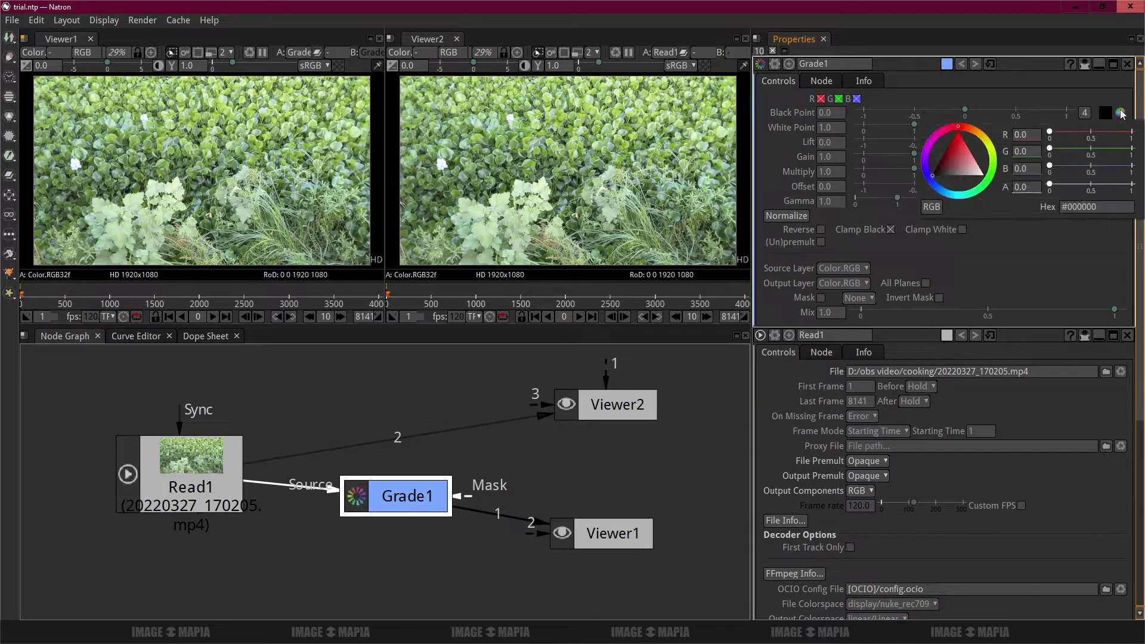
{"action": "left_click", "coordinate": [934, 179]}
{"action": "left_click_drag", "start_coordinate": [944, 174], "coordinate": [971, 169]}
{"action": "left_click_drag", "start_coordinate": [24, 298], "coordinate": [341, 301]}
{"action": "scroll", "coordinate": [284, 306], "scroll_direction": "down", "scroll_amount": 2}
{"action": "scroll", "coordinate": [282, 306], "scroll_direction": "down", "scroll_amount": 5}
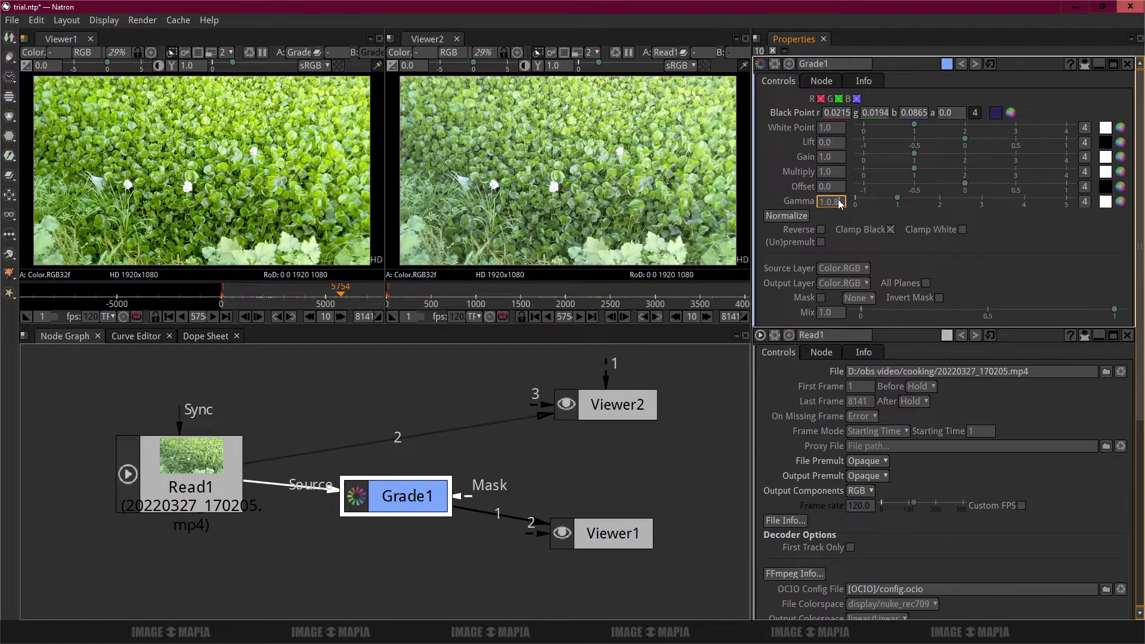
- Set Grade1's gamma to .8
{"action": "key", "text": "Home"}
{"action": "key", "text": "Delete"}
{"action": "key", "text": "Delete"}
{"action": "key", "text": "Delete"}
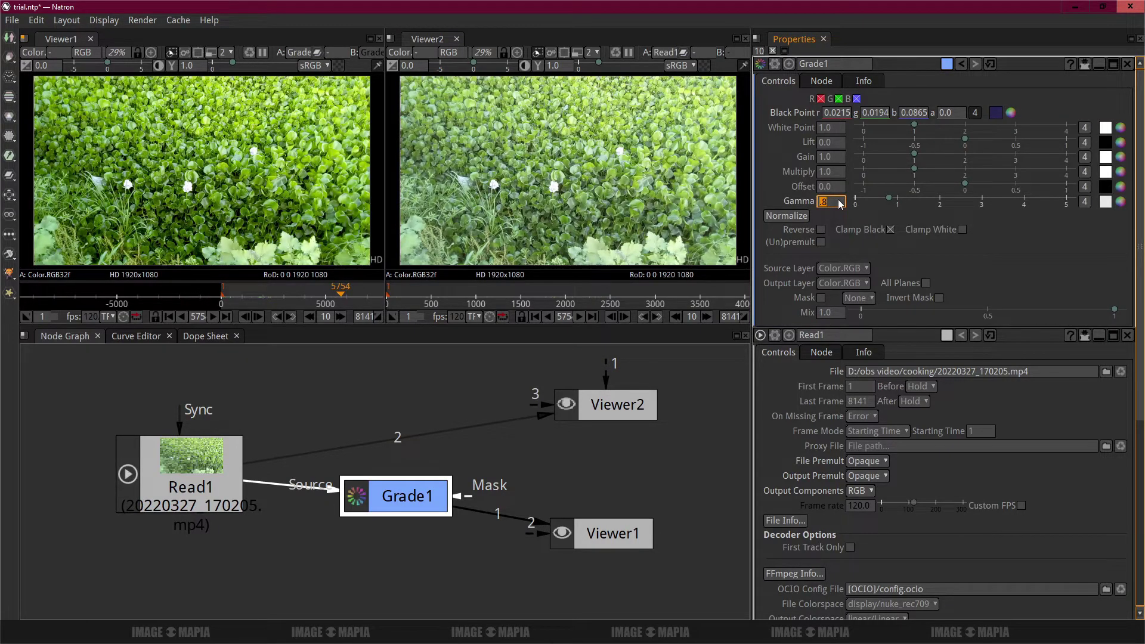
- Set Grade1's gain to 1.150 and its gamma to .65
{"action": "left_click", "coordinate": [916, 155]}
{"action": "left_click", "coordinate": [928, 155]}
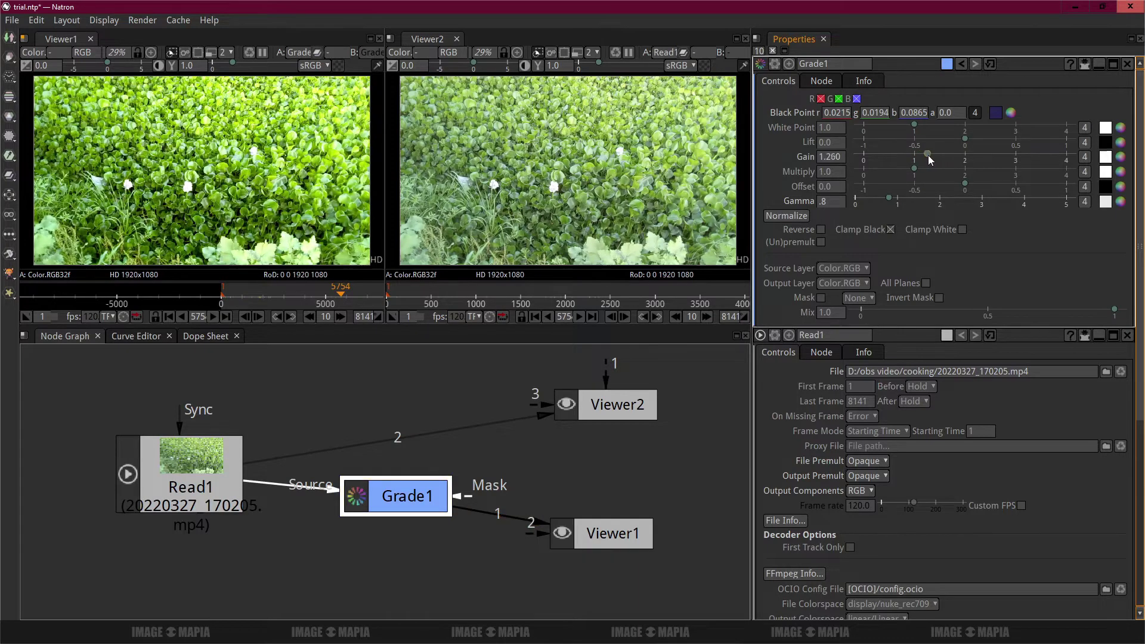
{"action": "left_click", "coordinate": [922, 155]}
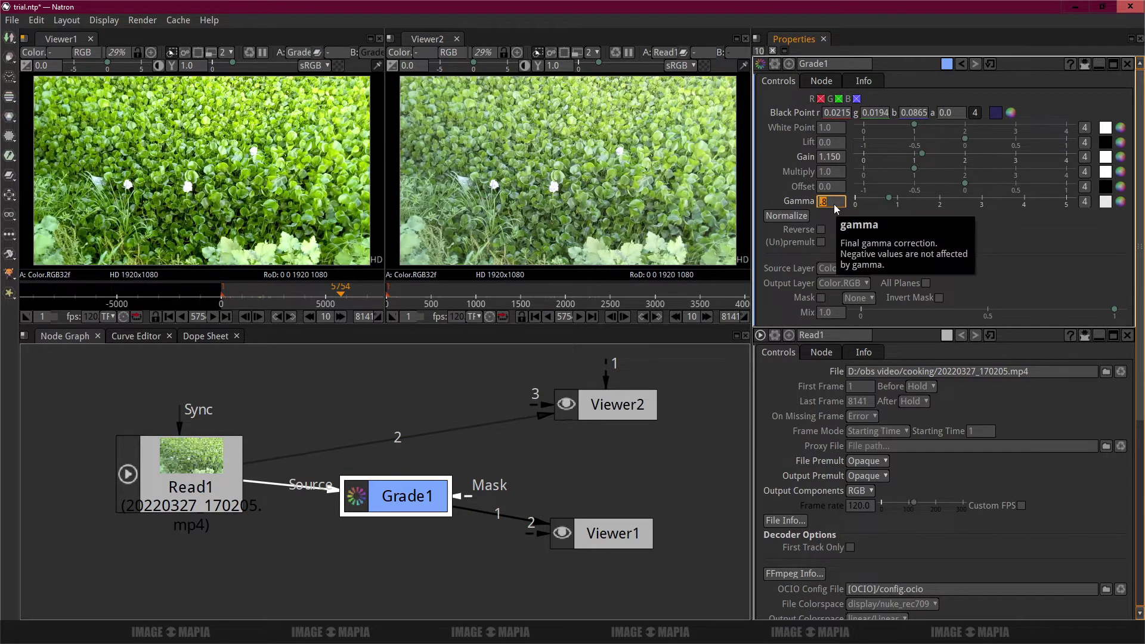
{"action": "key", "text": "BackSpace"}
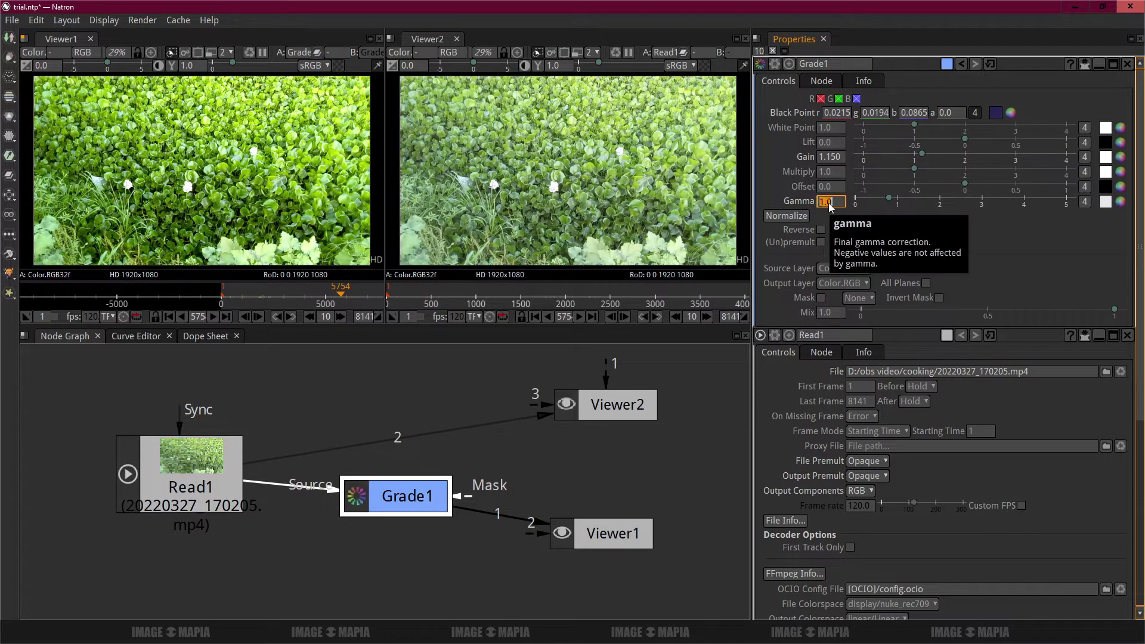
{"action": "type", "text": ".65"}
{"action": "key", "text": "Return"}
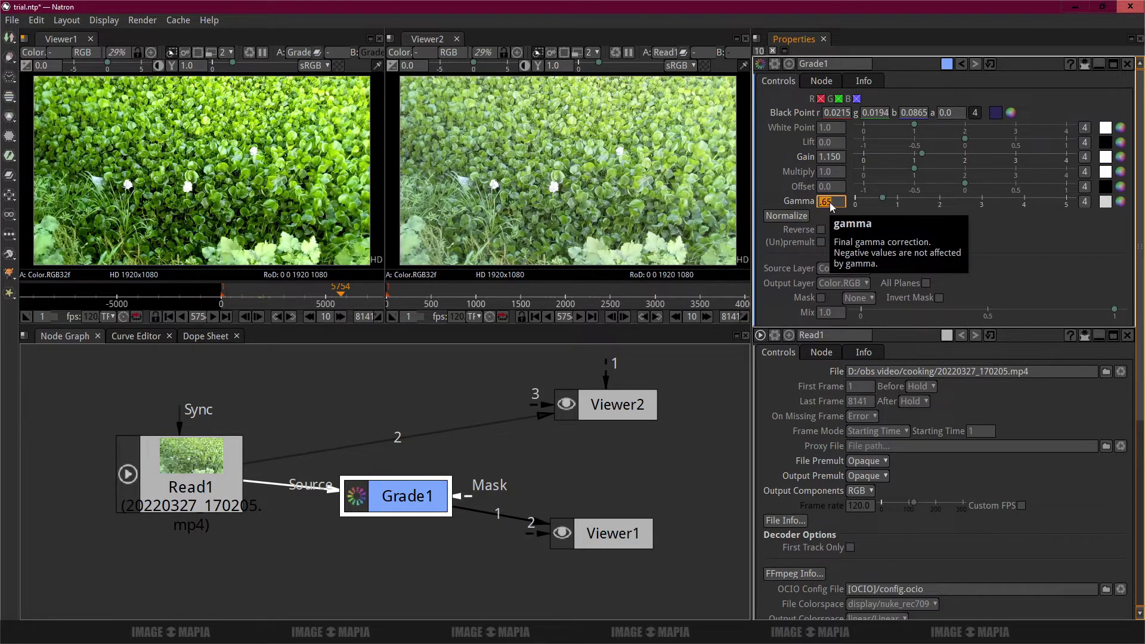
- Go to frame 1764 and set Grade1's lift to a dark red of r 0.0122, g 0.0047, b 0.0047
{"action": "left_click_drag", "start_coordinate": [341, 294], "coordinate": [276, 295]}
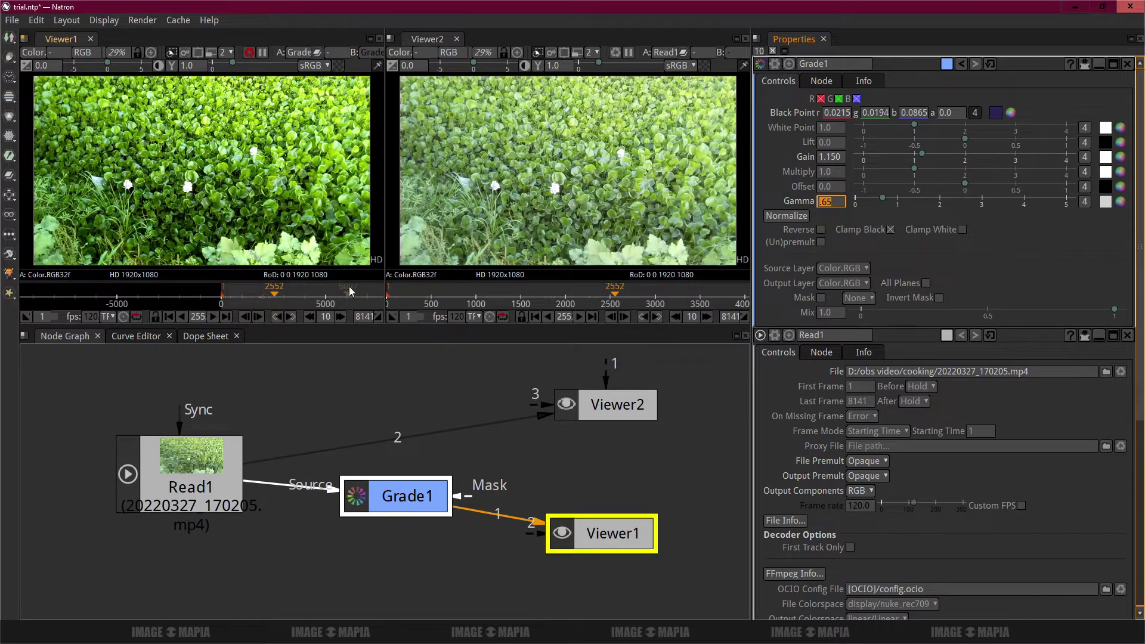
{"action": "scroll", "coordinate": [313, 291], "scroll_direction": "up", "scroll_amount": 5}
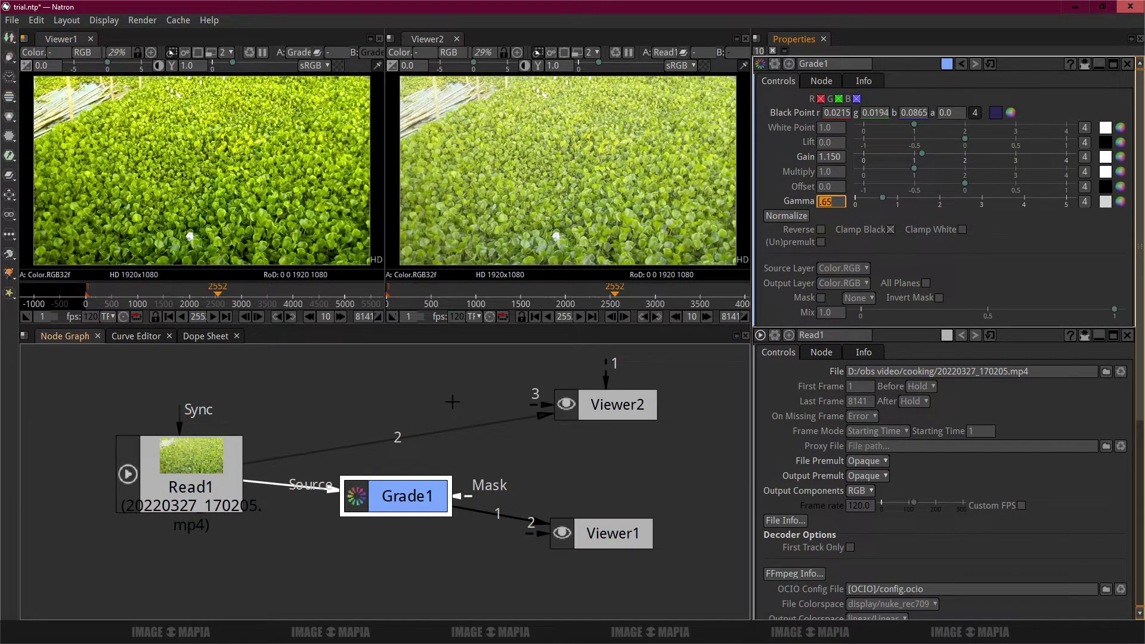
{"action": "left_click", "coordinate": [185, 293]}
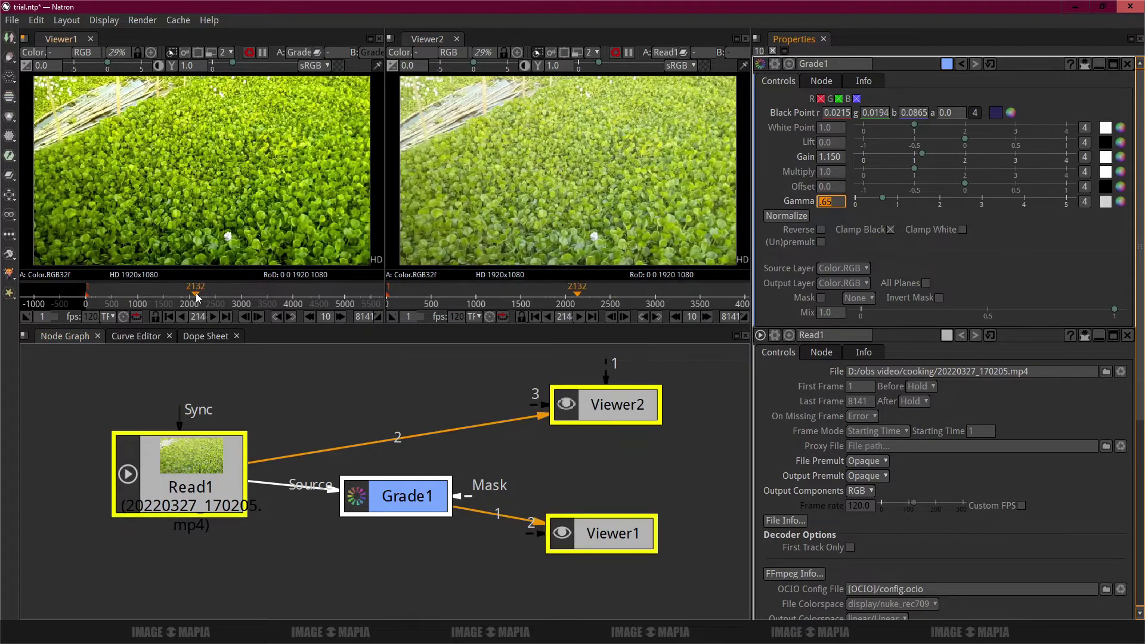
{"action": "left_click_drag", "start_coordinate": [184, 293], "coordinate": [177, 293]}
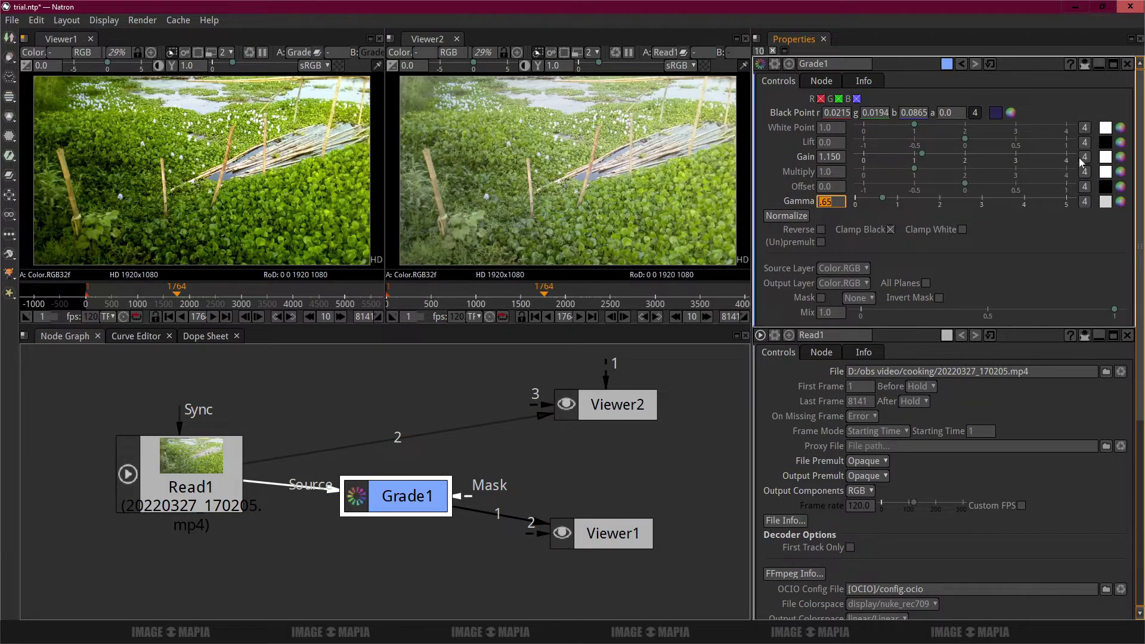
{"action": "left_click", "coordinate": [1105, 144]}
{"action": "left_click", "coordinate": [1121, 143]}
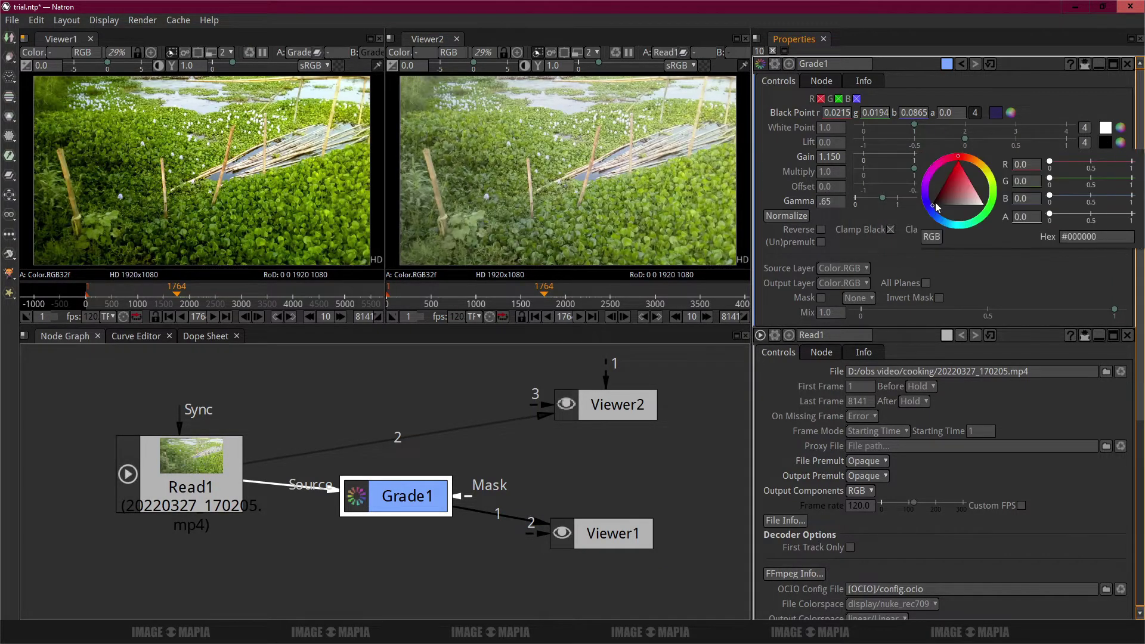
{"action": "left_click_drag", "start_coordinate": [935, 209], "coordinate": [938, 208]}
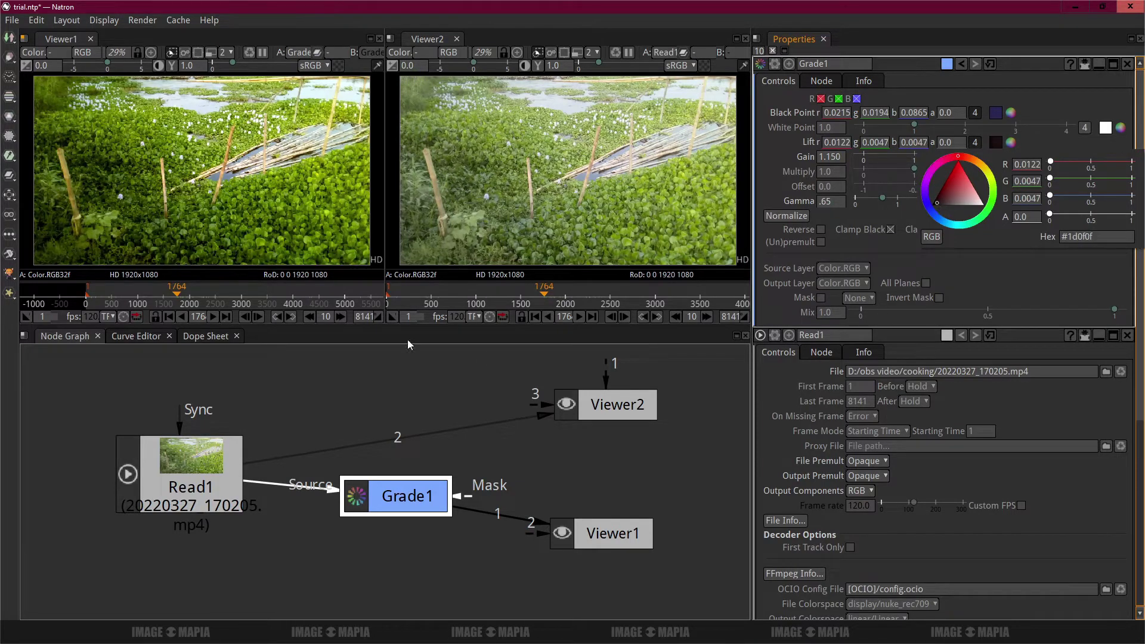
{"action": "left_click", "coordinate": [954, 259]}
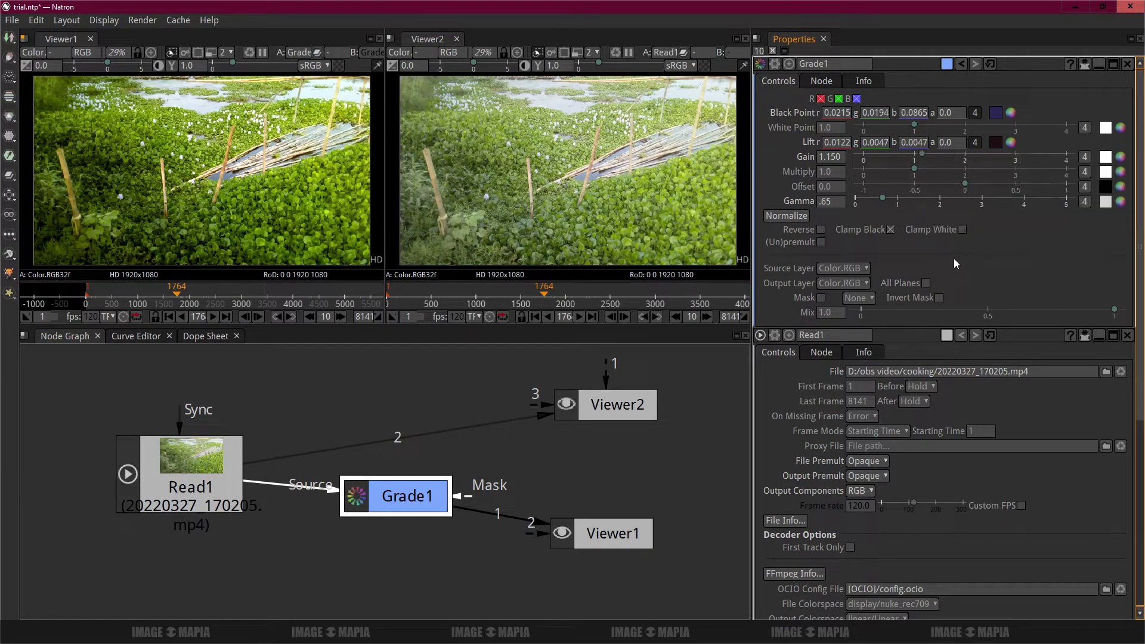
- Move Read1 and Grade1 further left in the node graph and save the project
{"action": "left_click_drag", "start_coordinate": [198, 476], "coordinate": [151, 476]}
{"action": "left_click_drag", "start_coordinate": [389, 496], "coordinate": [335, 504]}
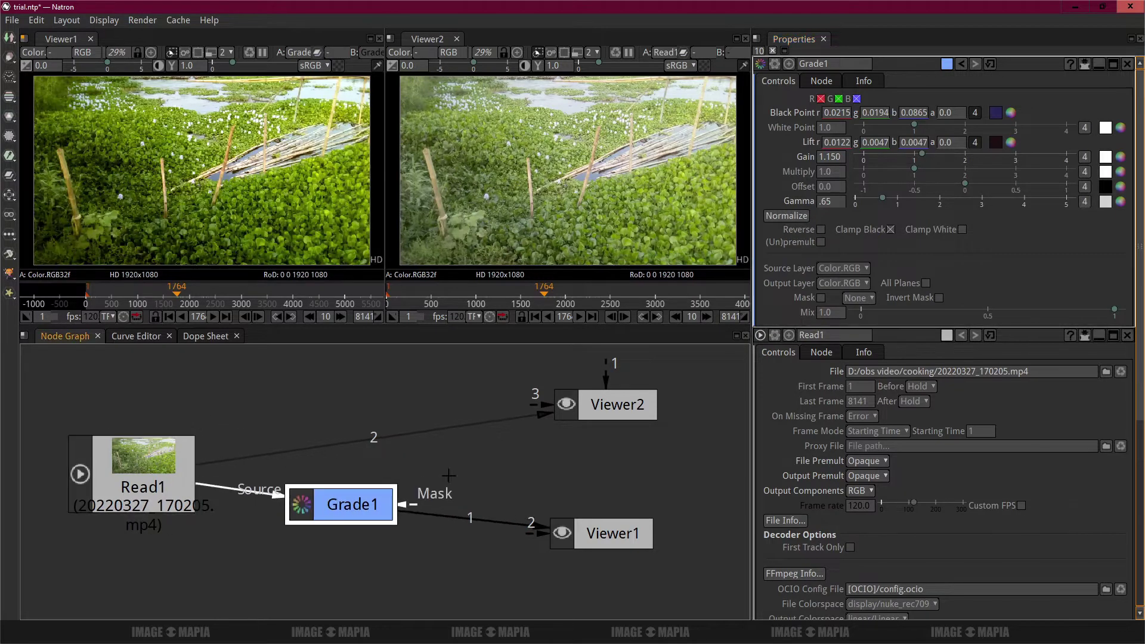
{"action": "key", "text": "ctrl+s"}
- Insert a G'MIC Square to Circle node after Grade1 and place it in line between Grade1 and Viewer1
{"action": "right_click", "coordinate": [374, 513]}
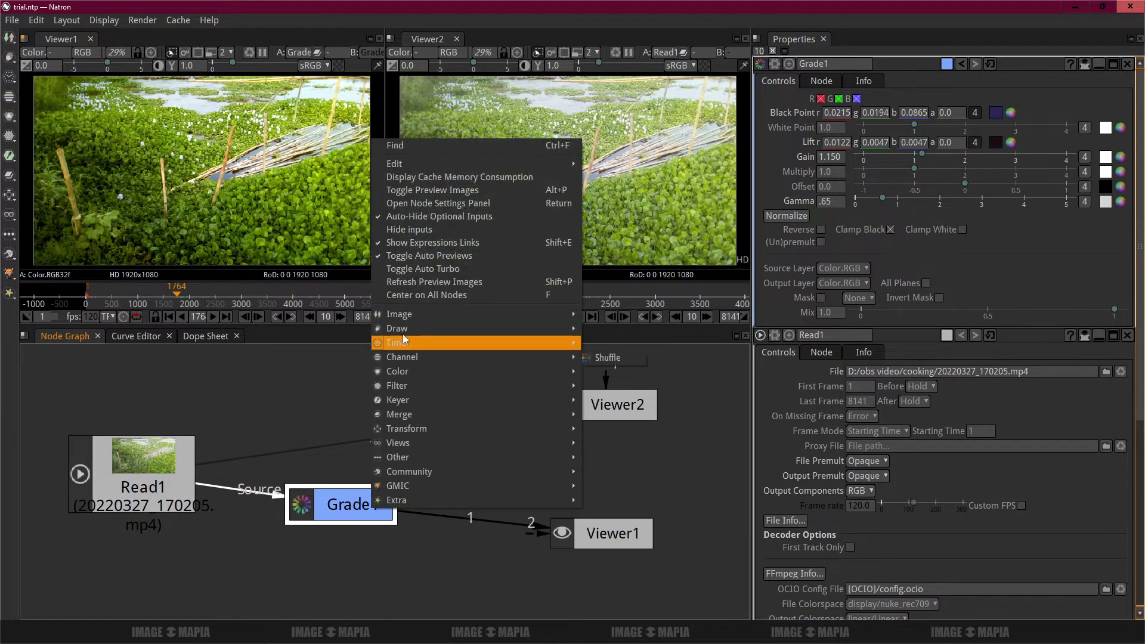
{"action": "mouse_move", "coordinate": [413, 485]}
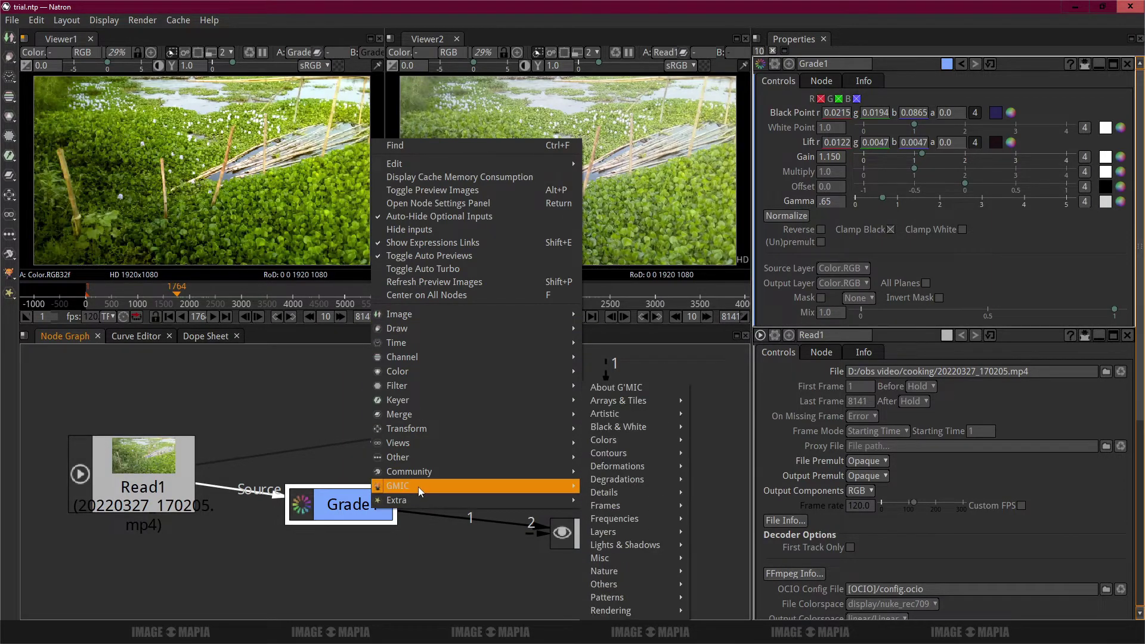
{"action": "mouse_move", "coordinate": [621, 470]}
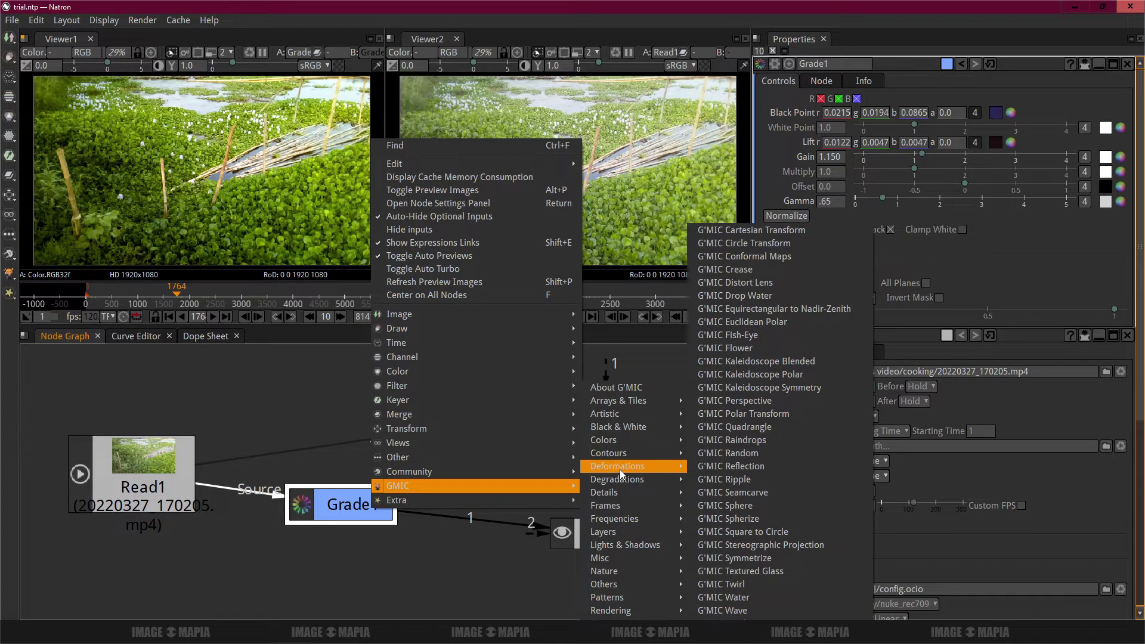
{"action": "left_click", "coordinate": [743, 531]}
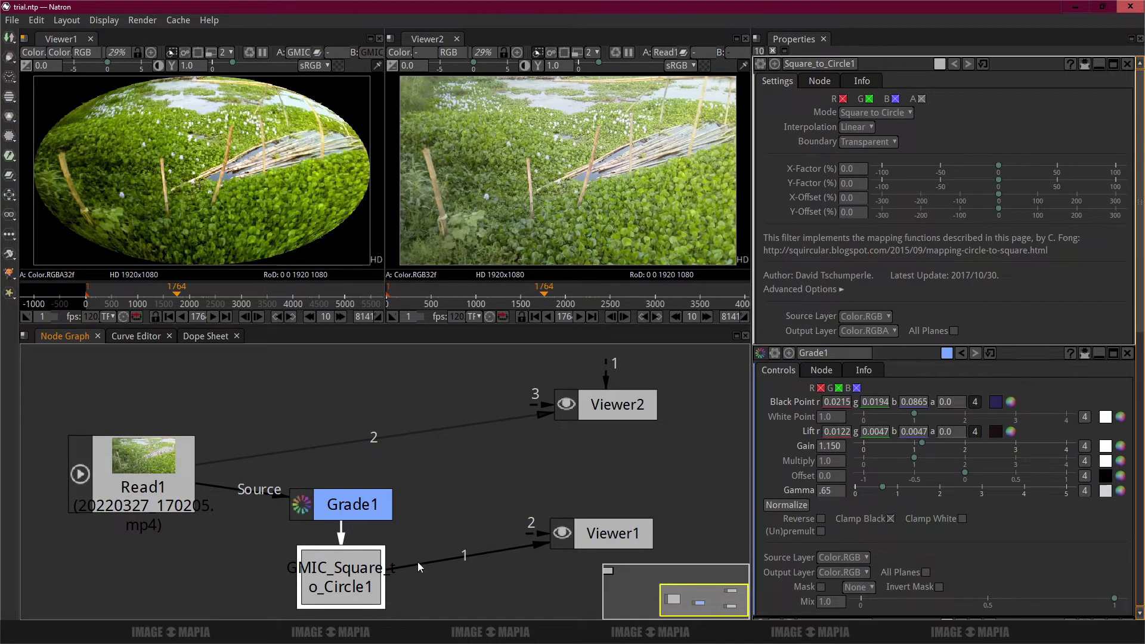
{"action": "left_click_drag", "start_coordinate": [363, 569], "coordinate": [488, 515]}
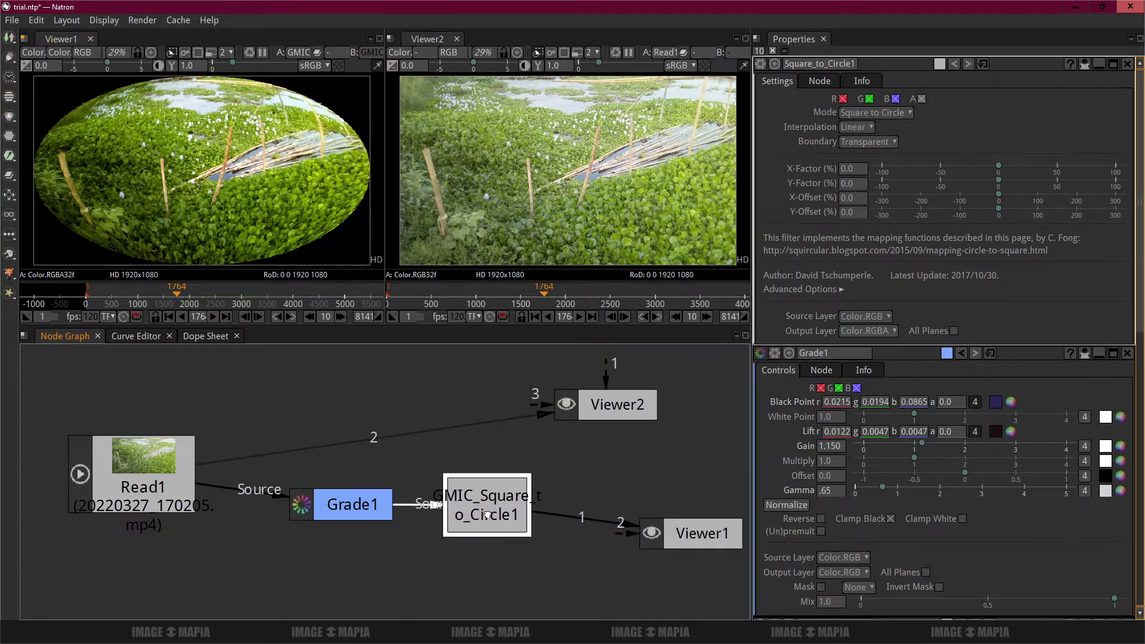
- Zoom Viewer1 out to 24% and nudge the Viewer2 node slightly in the node graph
{"action": "left_click", "coordinate": [203, 188]}
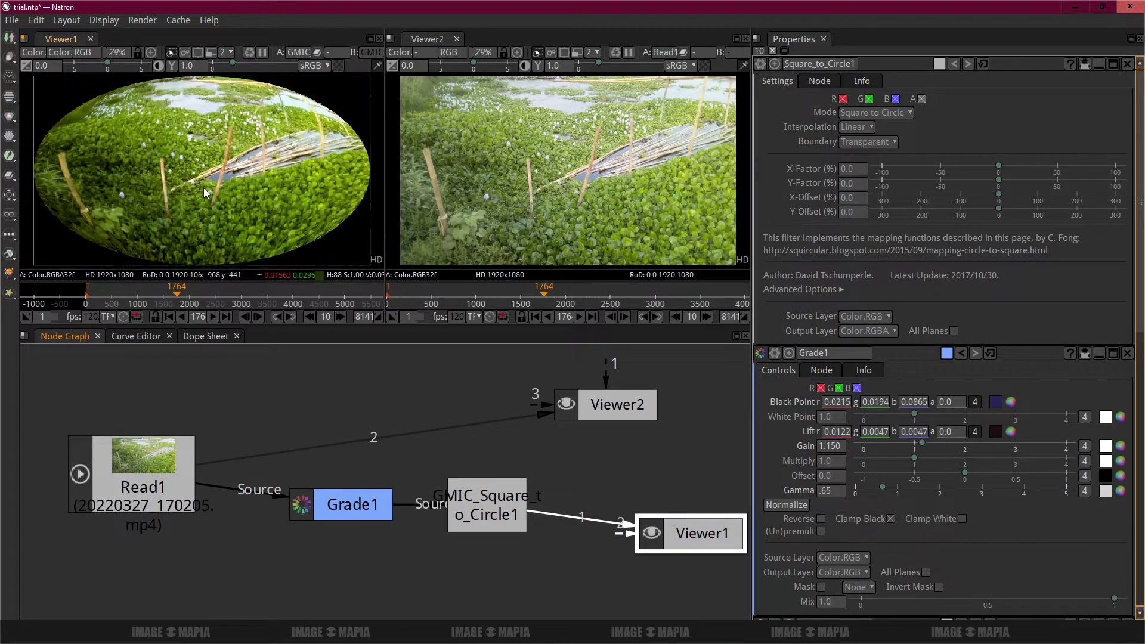
{"action": "scroll", "coordinate": [203, 188], "scroll_direction": "down", "scroll_amount": 1}
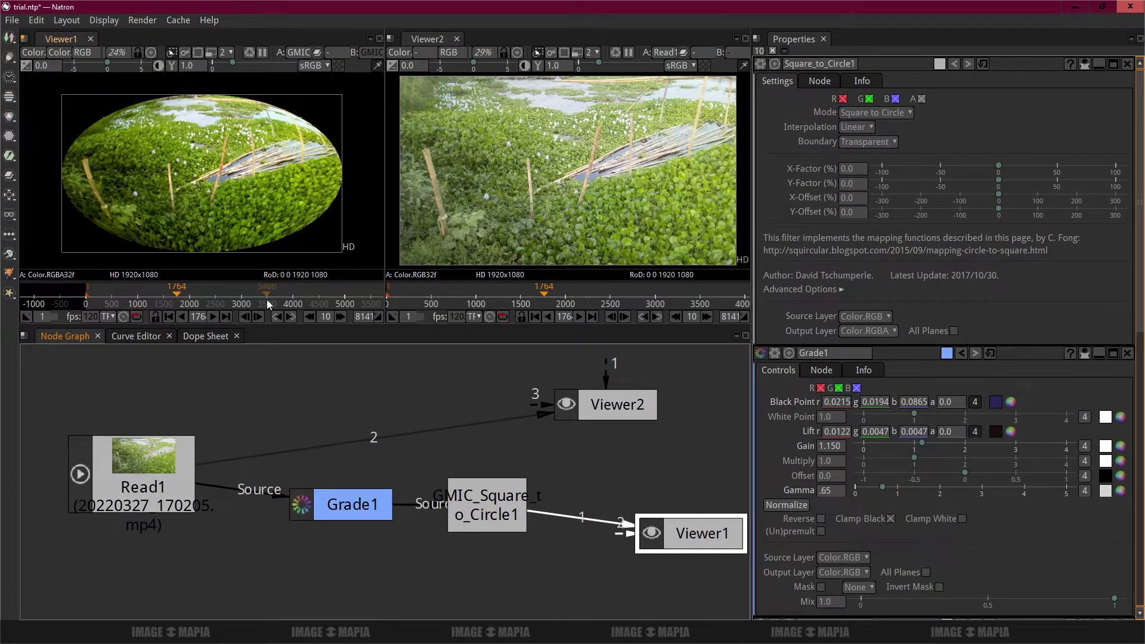
{"action": "left_click_drag", "start_coordinate": [599, 417], "coordinate": [626, 416]}
{"action": "scroll", "coordinate": [596, 511], "scroll_direction": "down", "scroll_amount": 1}
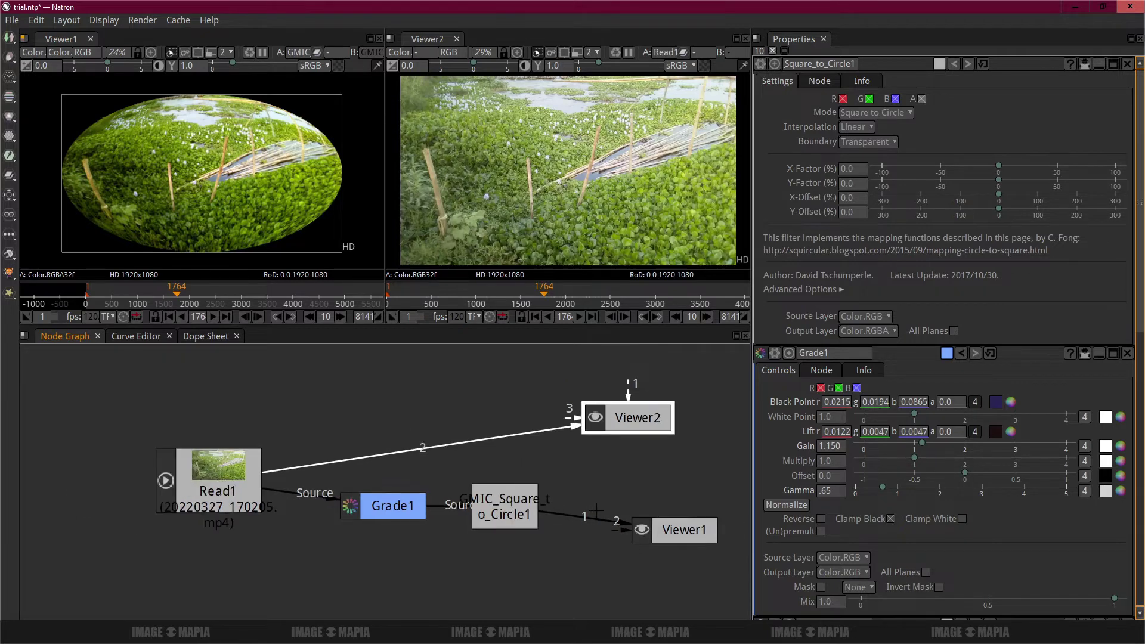
{"action": "left_click_drag", "start_coordinate": [568, 492], "coordinate": [378, 473]}
- Switch to Notepad, extend the "open natron" line with "to render>", and return to Natron
{"action": "key", "text": "alt+Tab"}
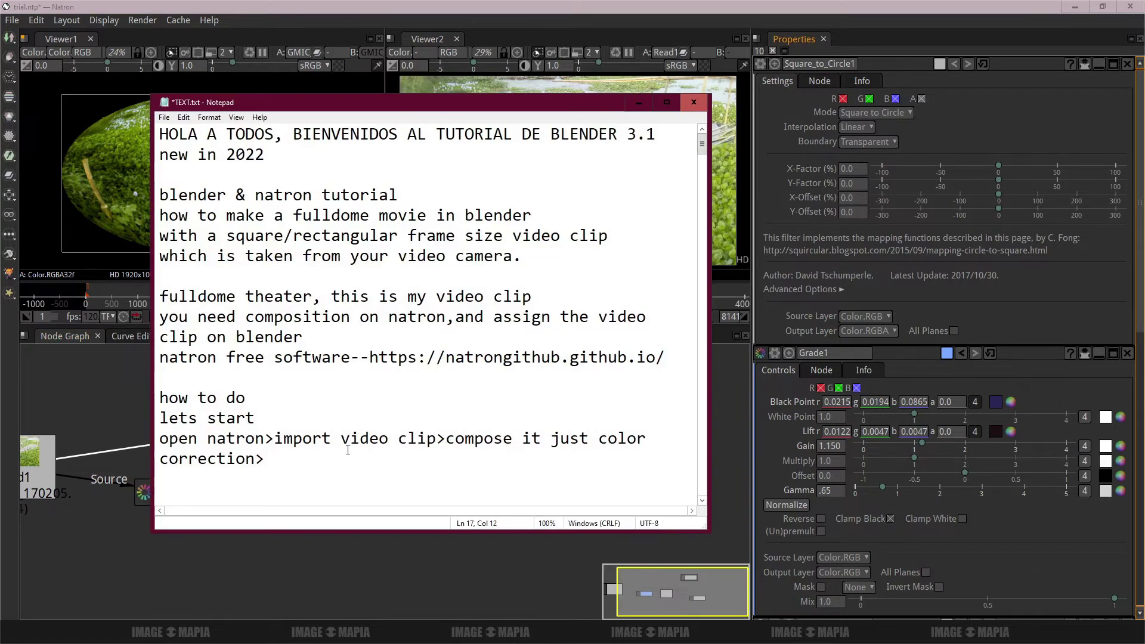
{"action": "type", "text": "to render"}
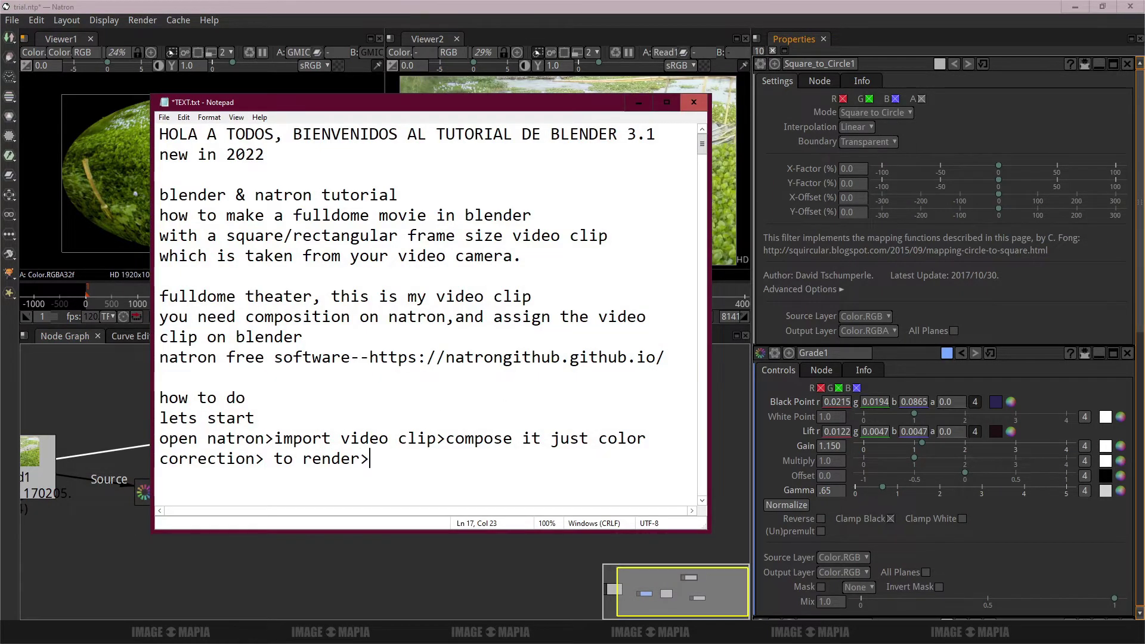
{"action": "type", "text": ">"}
{"action": "left_click", "coordinate": [639, 102]}
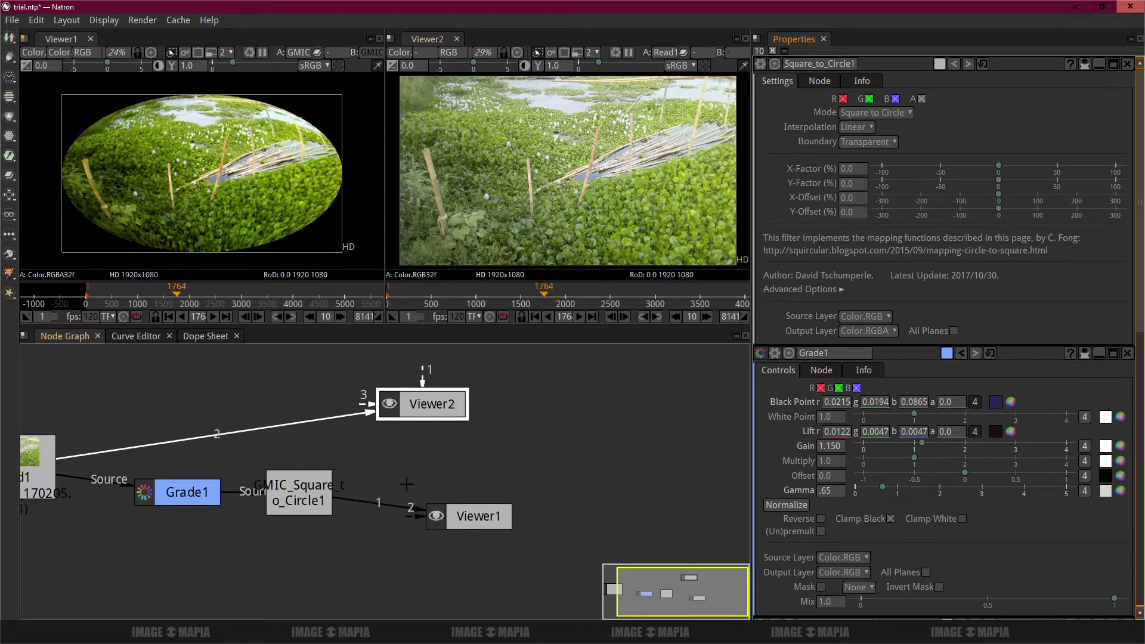
- Add a Write node after the Square to Circle node with the output file D:/fulldome movie.mov
{"action": "left_click_drag", "start_coordinate": [406, 485], "coordinate": [486, 467]}
{"action": "left_click", "coordinate": [388, 481]}
{"action": "right_click", "coordinate": [397, 477]}
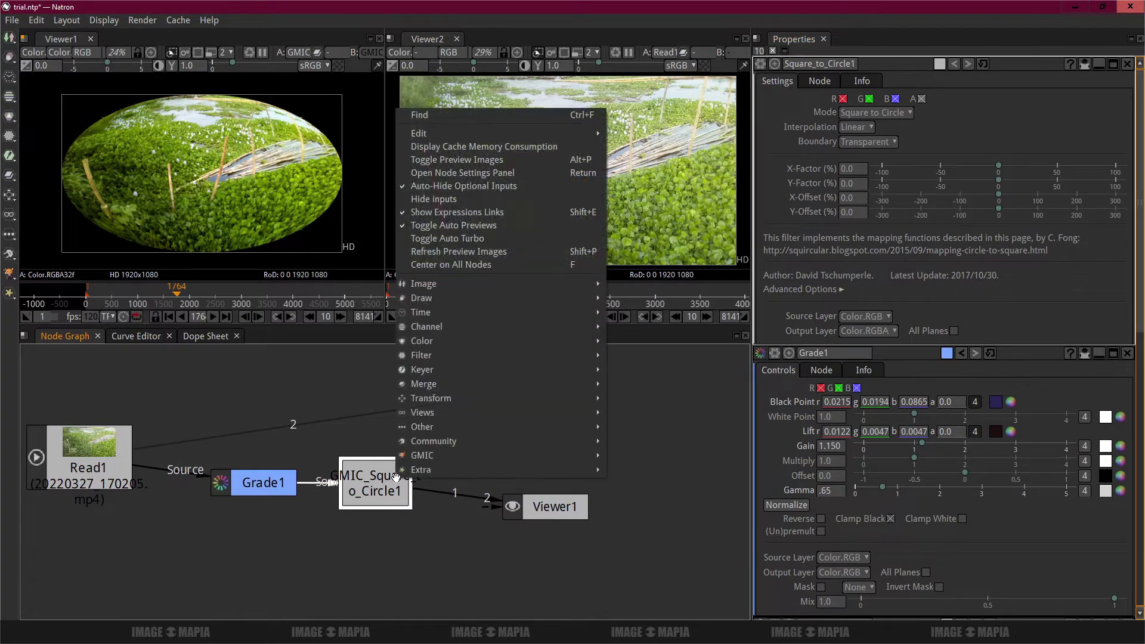
{"action": "mouse_move", "coordinate": [424, 284]}
{"action": "left_click", "coordinate": [644, 385]}
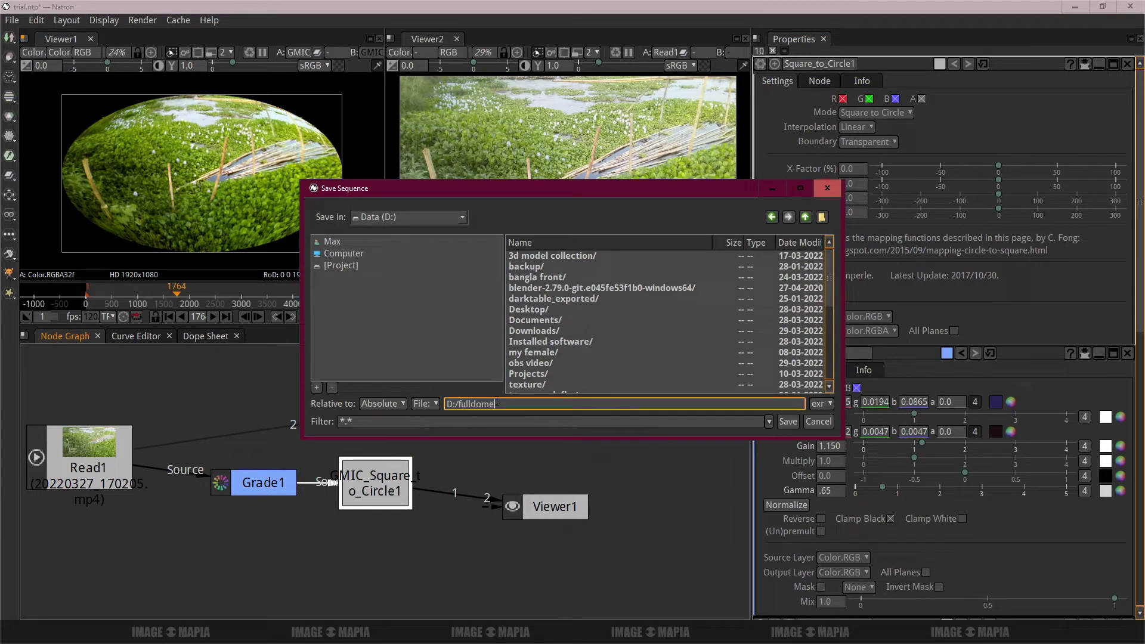
{"action": "type", "text": "movie.mov"}
{"action": "left_click", "coordinate": [788, 422]}
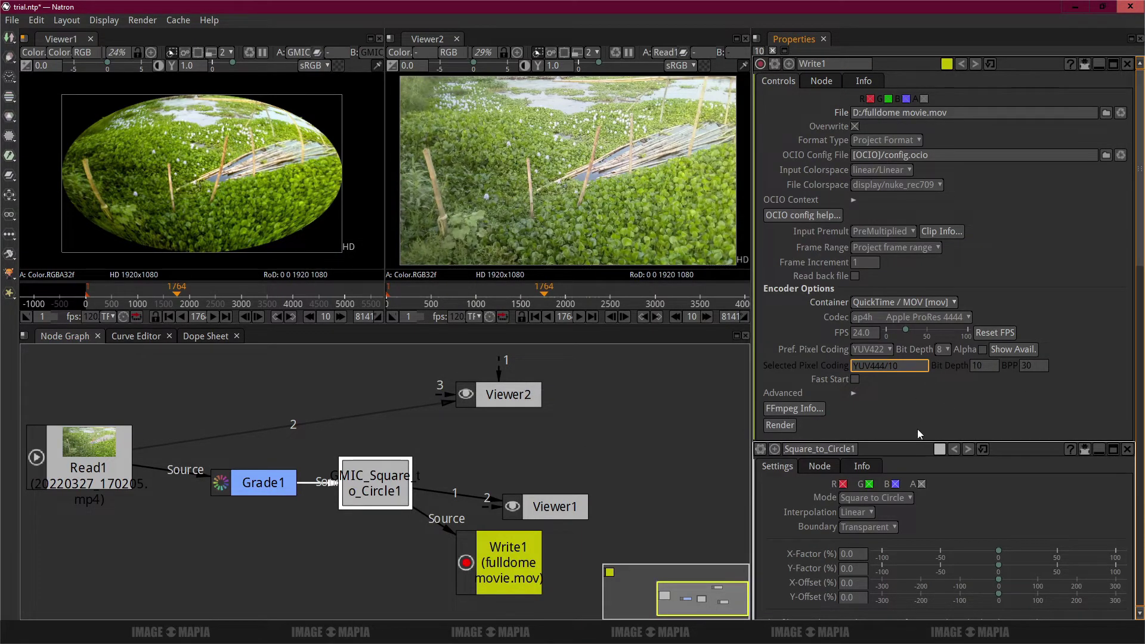
- Switch to Notepad and append "click render>" to the "open natron" line
{"action": "key", "text": "alt+Tab"}
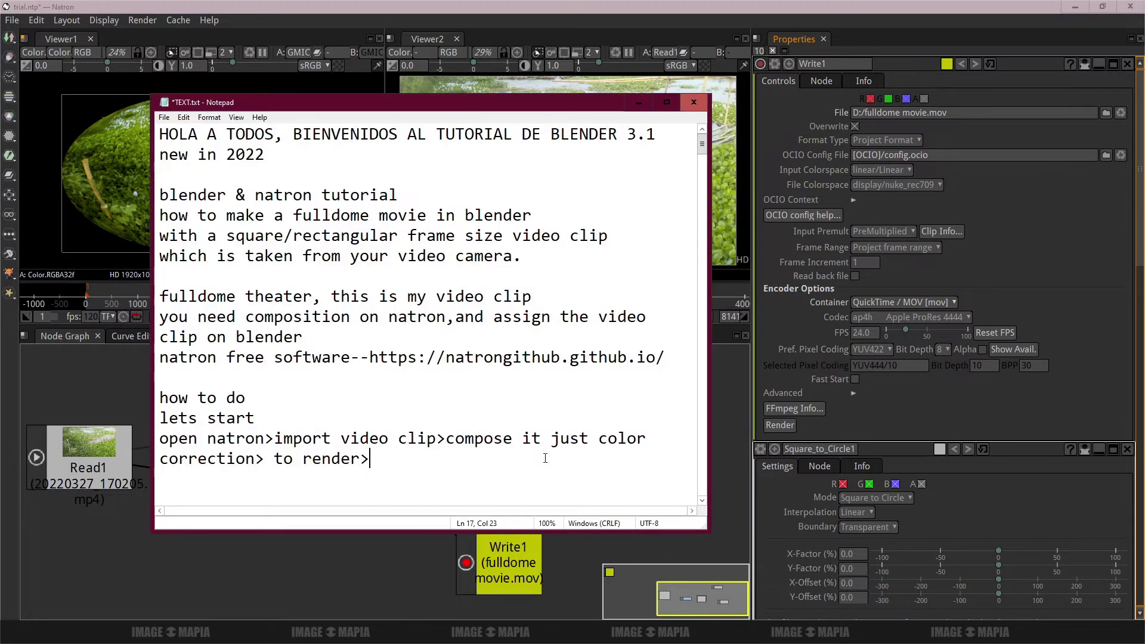
{"action": "type", "text": "click render>"}
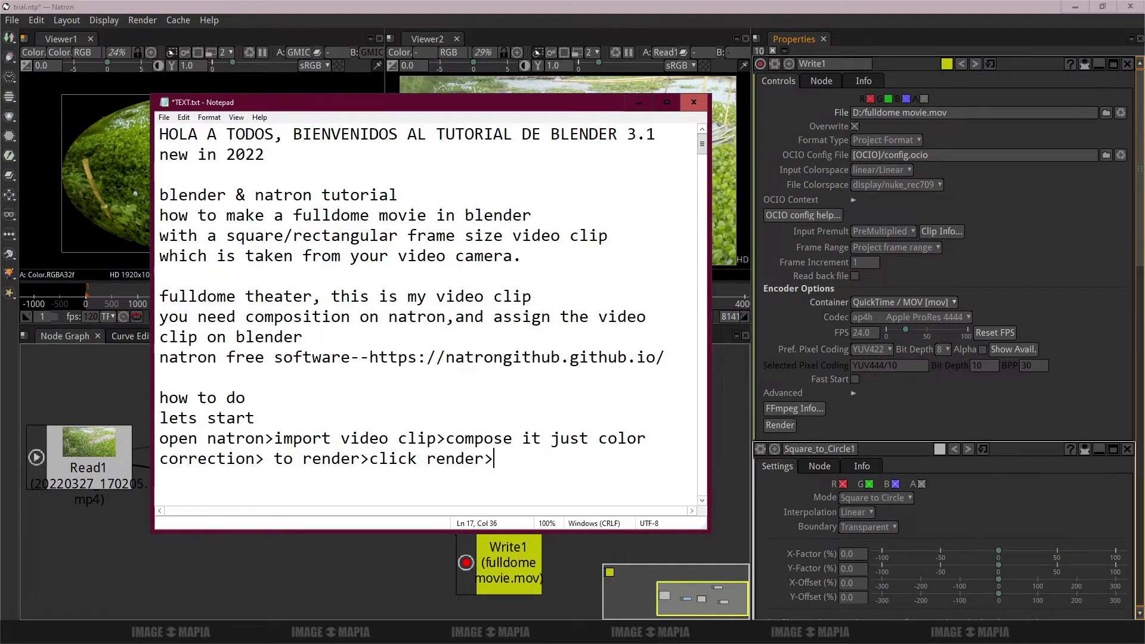
- Return to Natron and enable the Alpha option in the Write1 node's encoder settings
{"action": "left_click", "coordinate": [639, 103]}
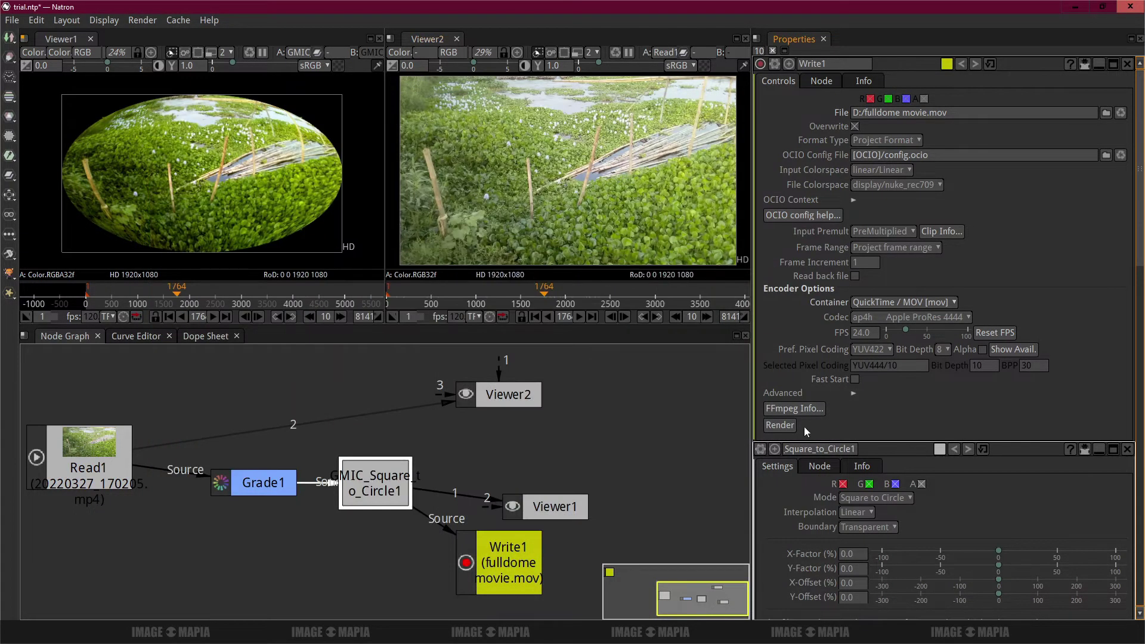
{"action": "left_click", "coordinate": [889, 350]}
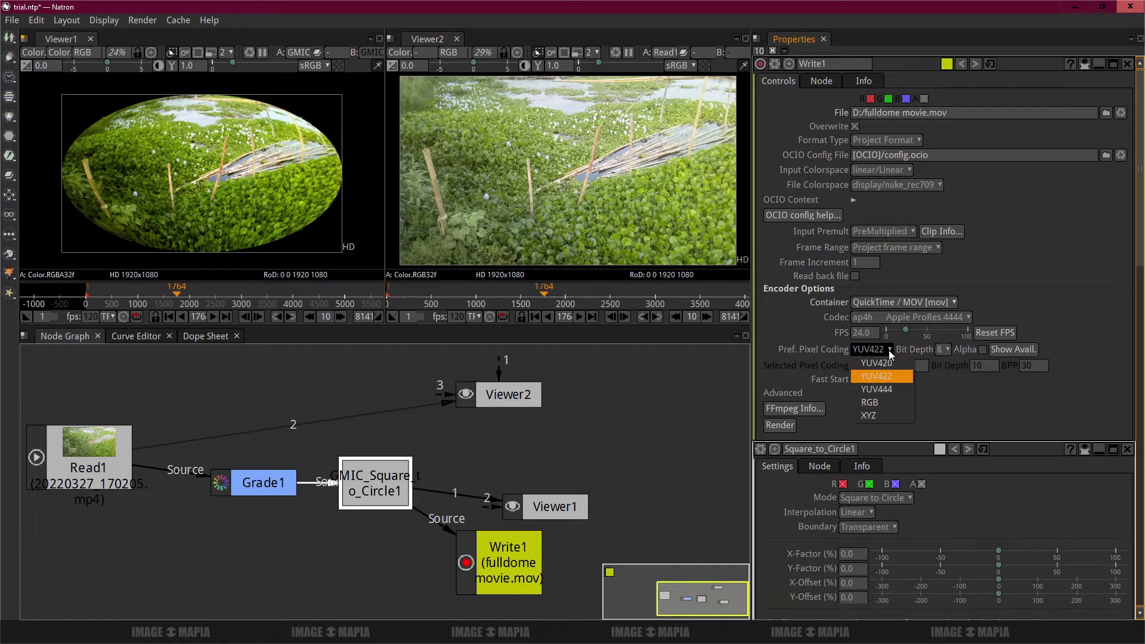
{"action": "left_click", "coordinate": [961, 395]}
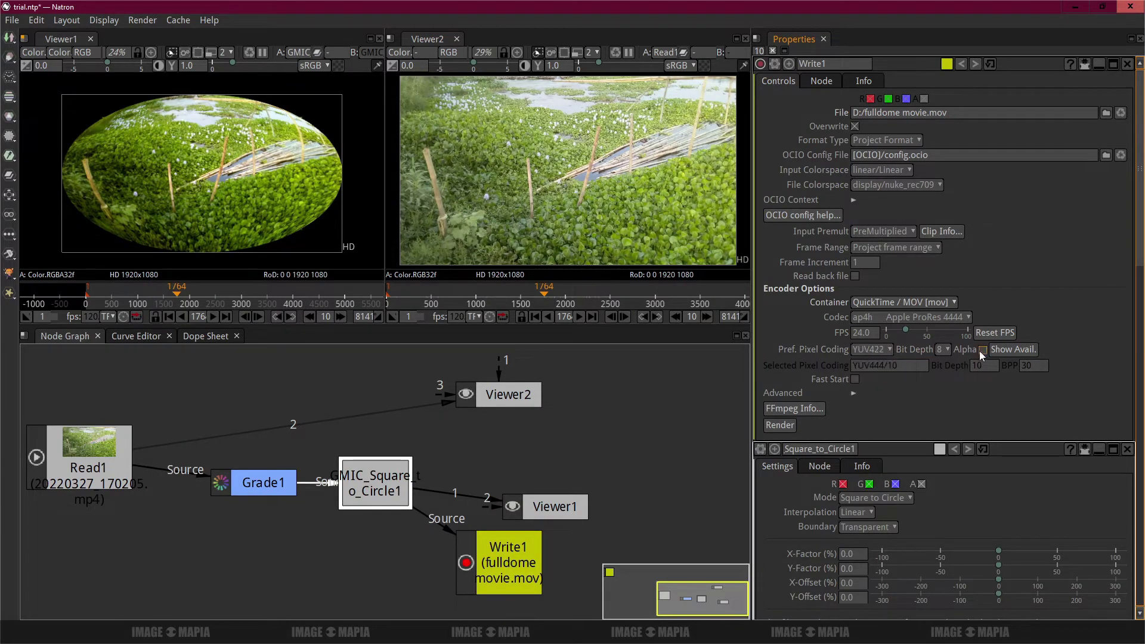
{"action": "left_click", "coordinate": [983, 350]}
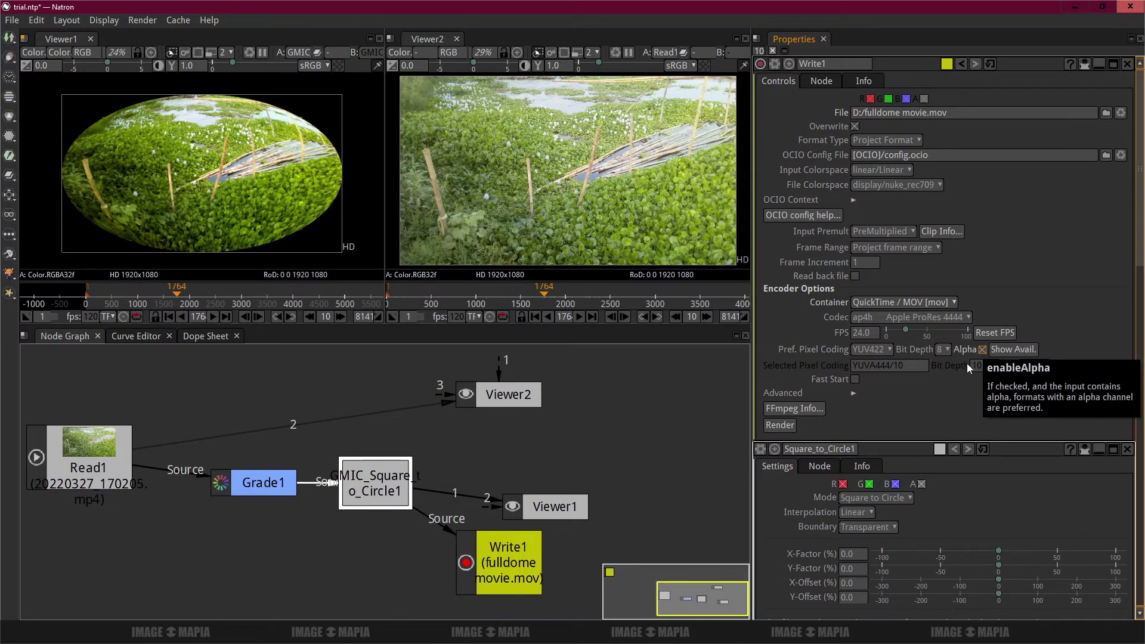
- Nudge the Viewer2 node slightly upward in the node graph
{"action": "scroll", "coordinate": [461, 440], "scroll_direction": "down", "scroll_amount": 2}
{"action": "scroll", "coordinate": [461, 440], "scroll_direction": "up", "scroll_amount": 1}
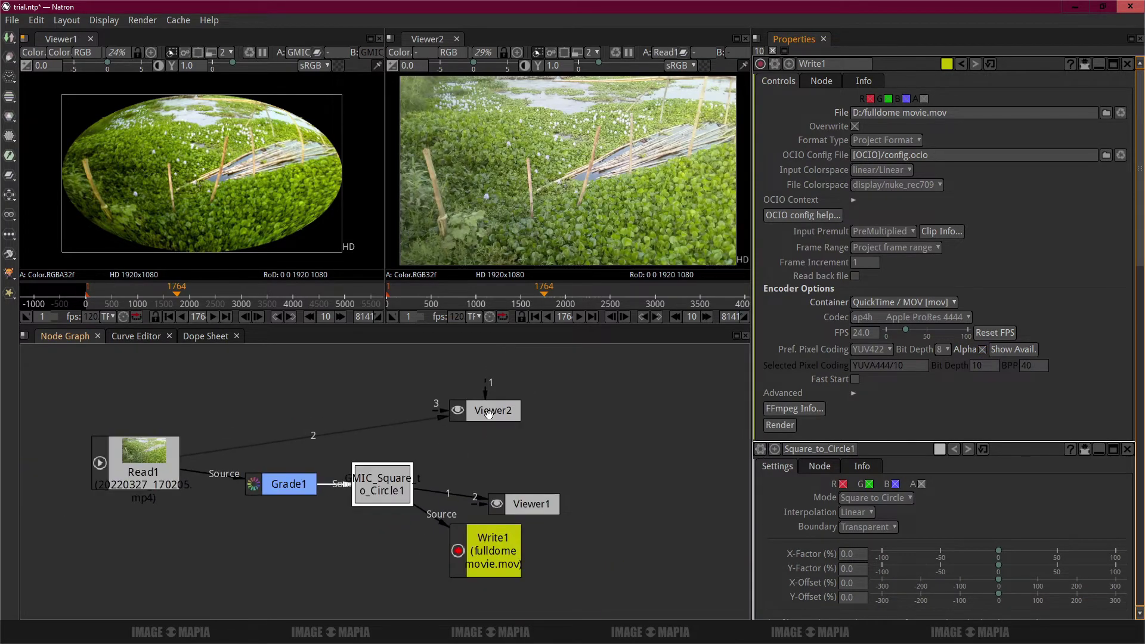
{"action": "left_click_drag", "start_coordinate": [488, 413], "coordinate": [489, 408]}
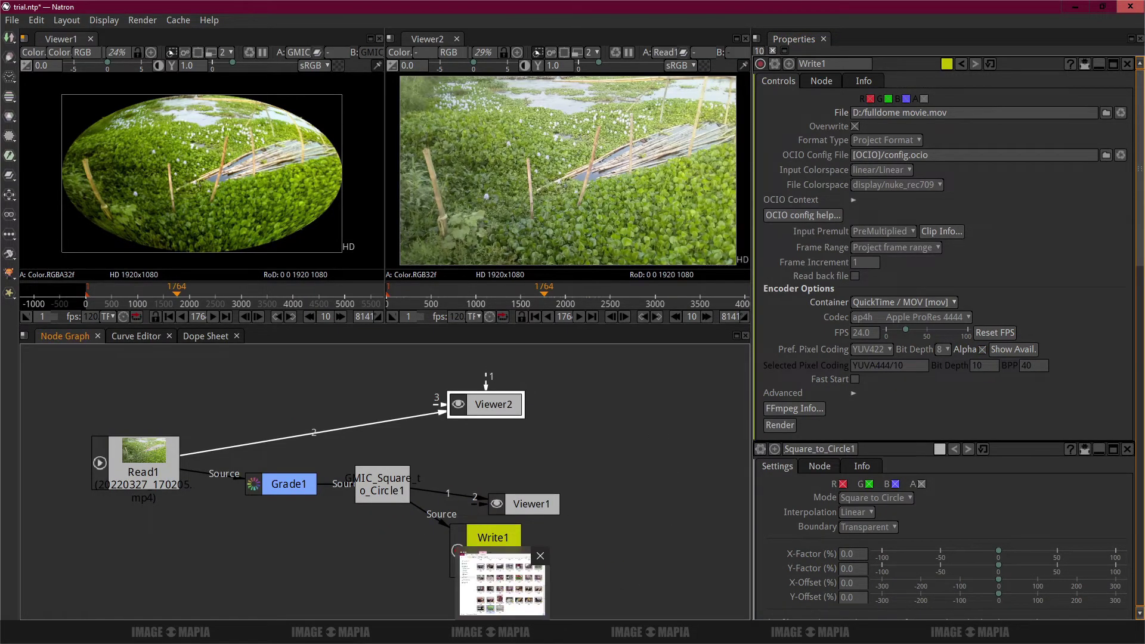
- Switch to Notepad and add the line "how to import in blender" below the Natron instructions
{"action": "left_click", "coordinate": [471, 632]}
{"action": "key", "text": "Return"}
{"action": "type", "text": "how to"}
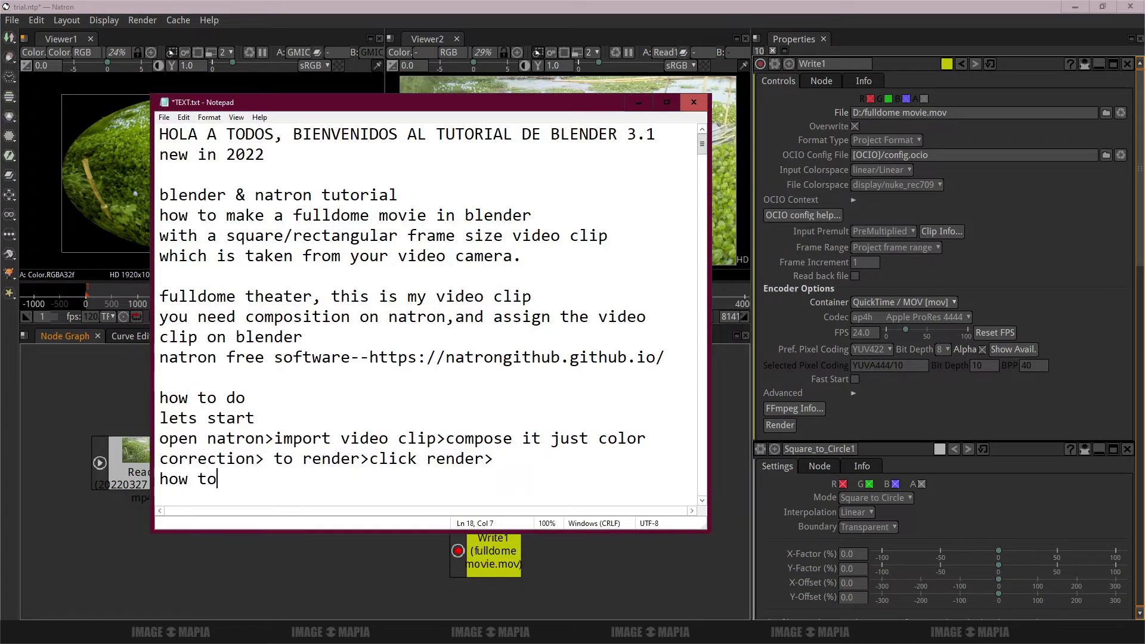
{"action": "type", "text": " import in blender"}
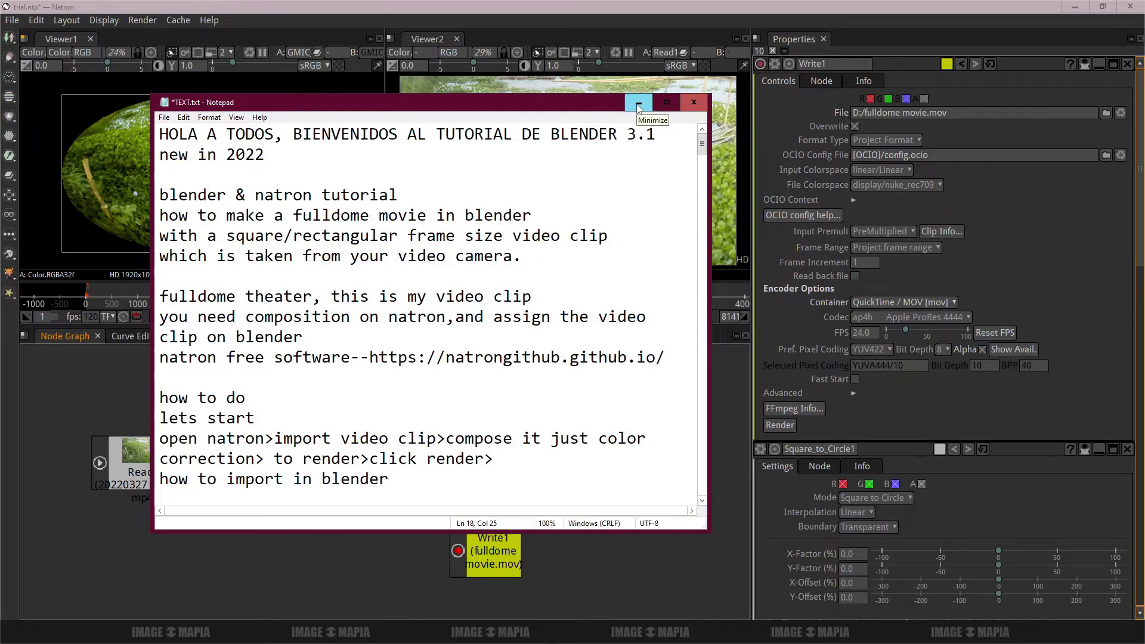
{"action": "left_click", "coordinate": [639, 103]}
- Switch to Blender, set the viewport to solid shading, and activate the Move tool
{"action": "key", "text": "alt+Tab"}
{"action": "left_click", "coordinate": [536, 289]}
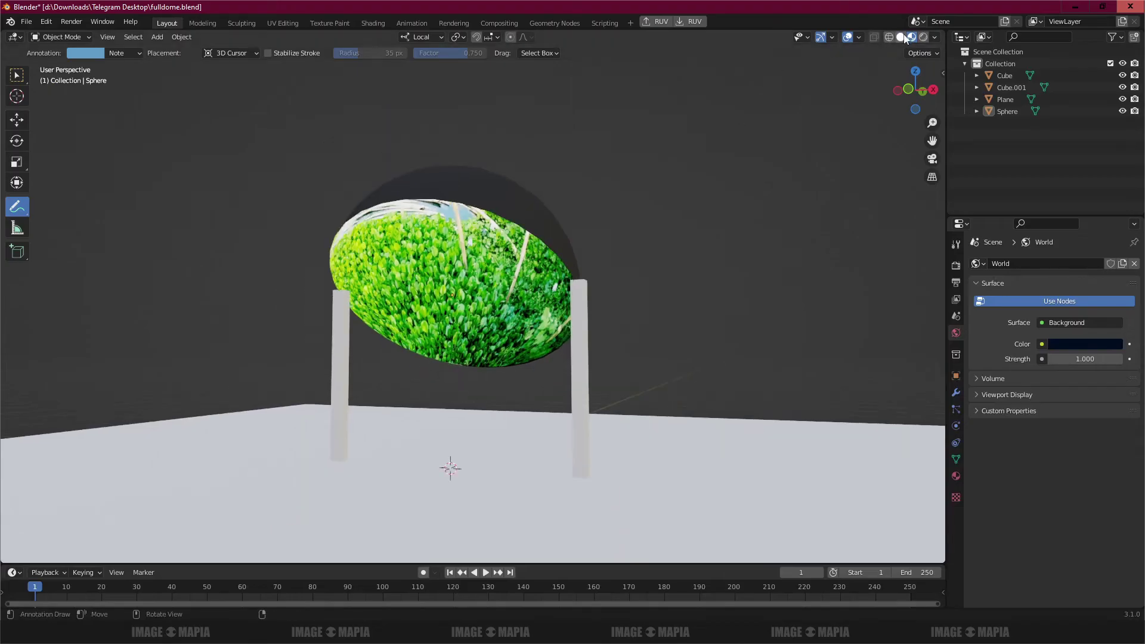
{"action": "left_click", "coordinate": [901, 37]}
{"action": "left_click", "coordinate": [17, 120]}
{"action": "scroll", "coordinate": [461, 265], "scroll_direction": "down", "scroll_amount": 3}
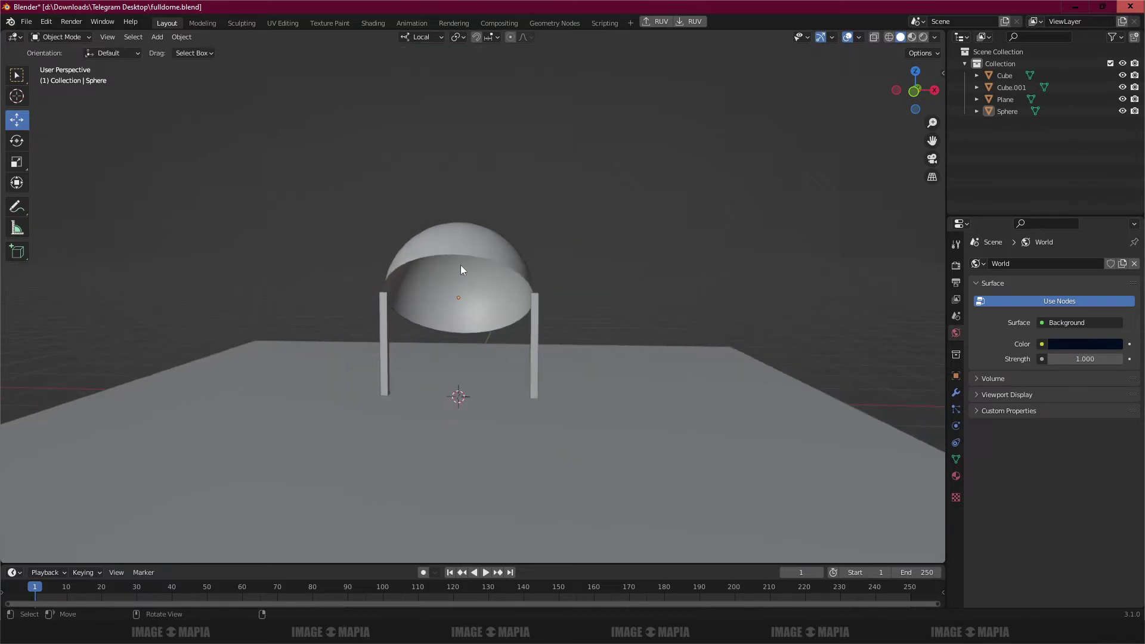
- Delete the existing dome sphere above the two posts
{"action": "left_click", "coordinate": [472, 263]}
{"action": "key", "text": "x"}
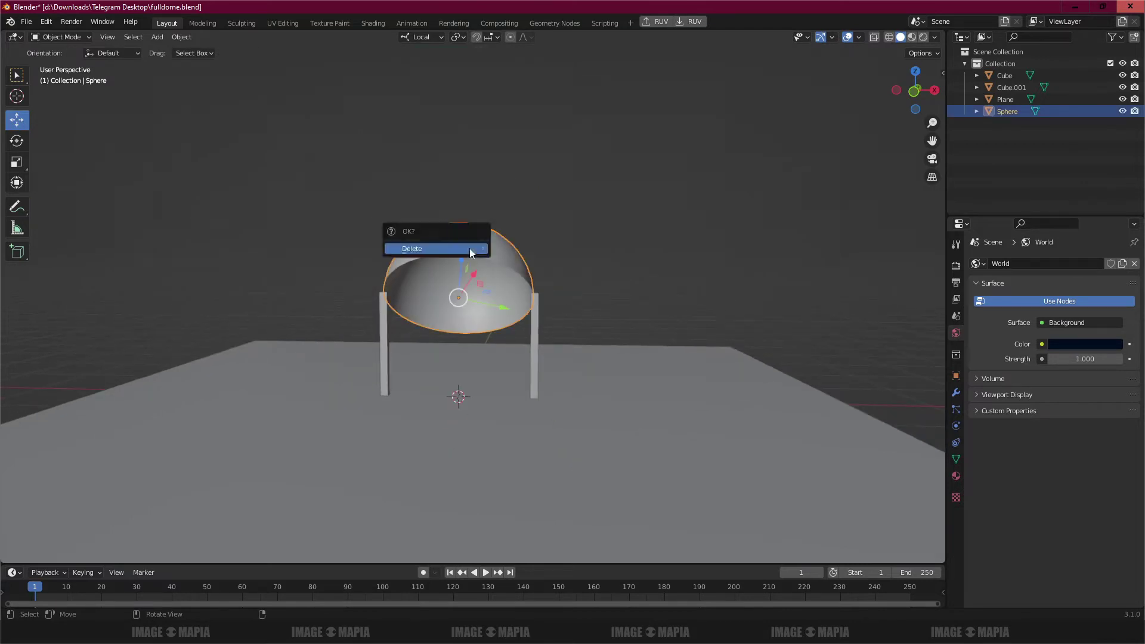
{"action": "left_click", "coordinate": [470, 248]}
- Add a UV sphere at the 3D cursor in front view and shade it smooth
{"action": "key", "text": "KP_1"}
{"action": "key", "text": "shift+a"}
{"action": "mouse_move", "coordinate": [512, 298]}
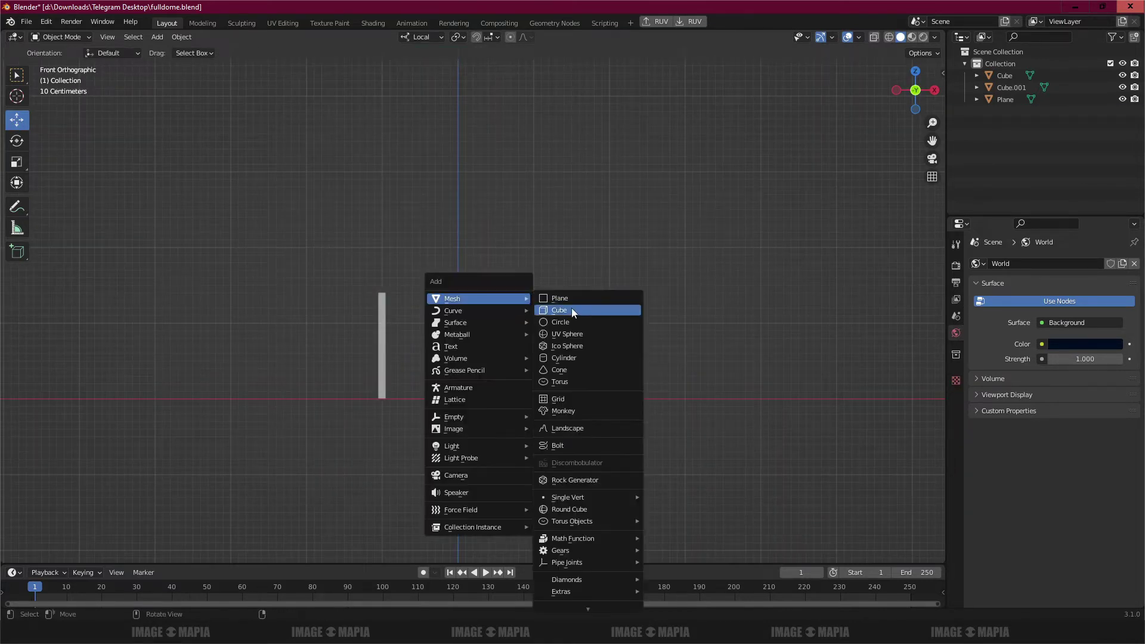
{"action": "left_click", "coordinate": [562, 338]}
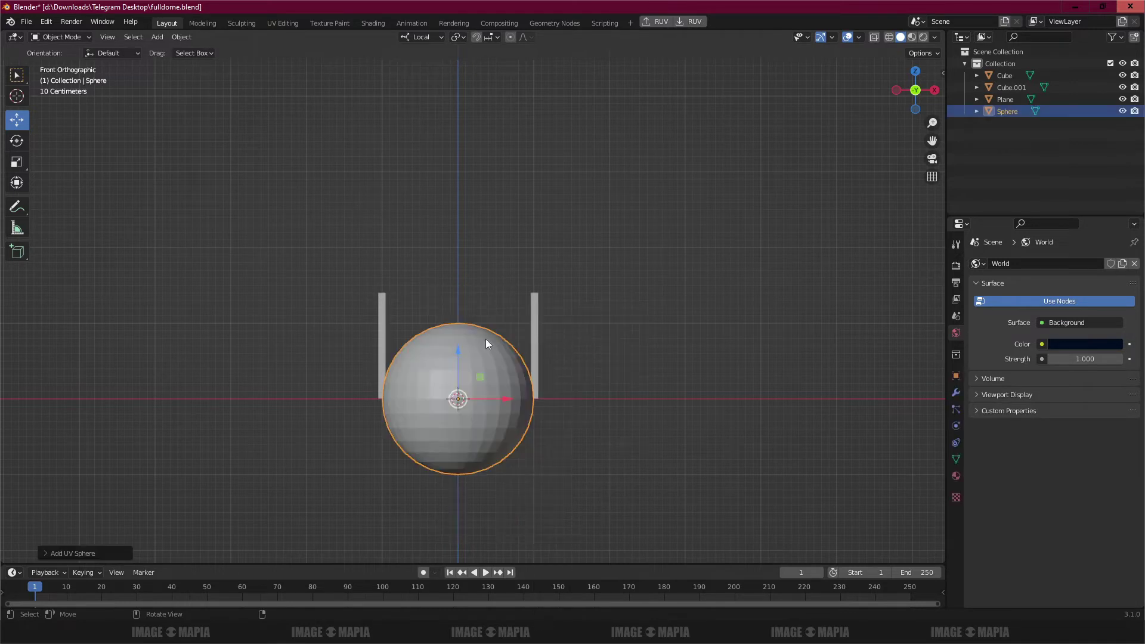
{"action": "left_click", "coordinate": [182, 37]}
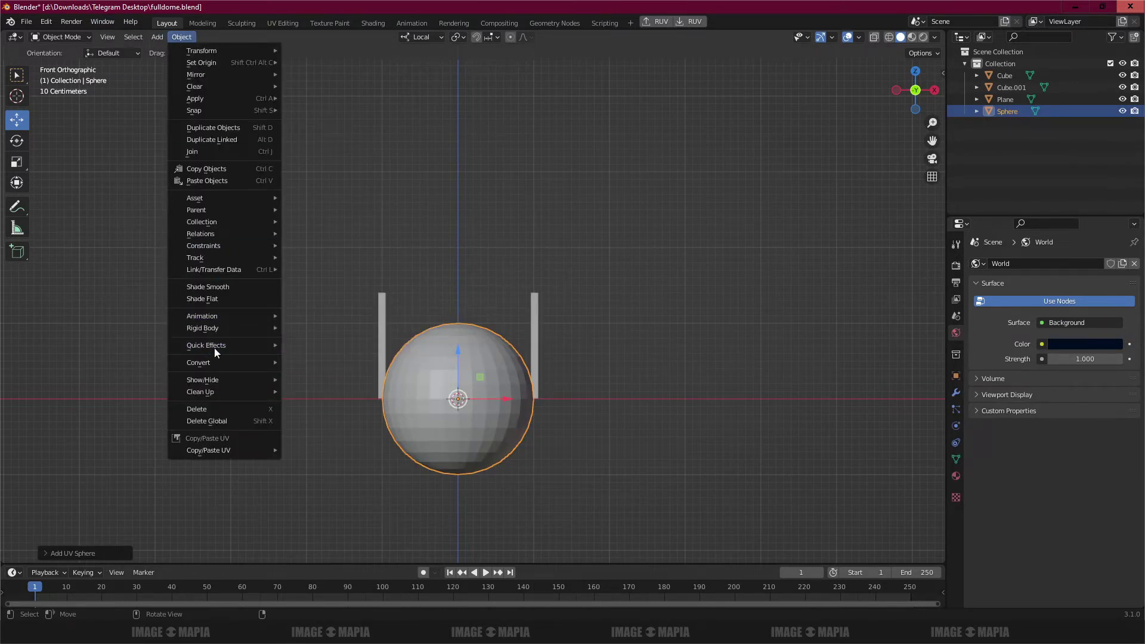
{"action": "left_click", "coordinate": [212, 286]}
- Delete the lower half of the sphere's vertices in Edit Mode to leave an upper hemisphere
{"action": "key", "text": "Tab"}
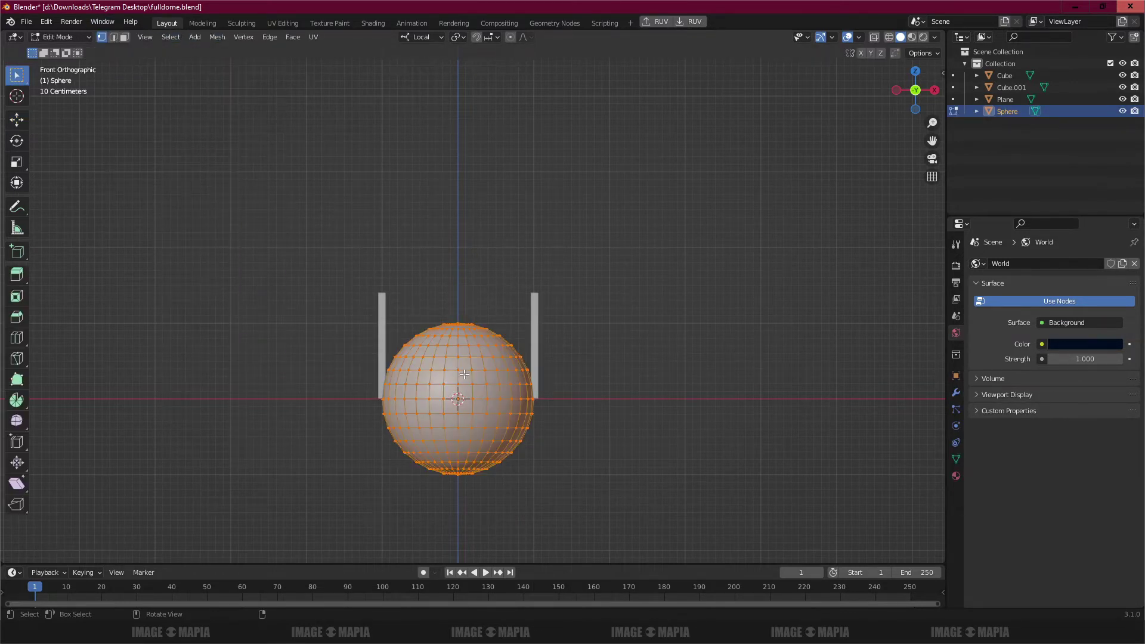
{"action": "left_click_drag", "start_coordinate": [458, 398], "coordinate": [405, 316]}
{"action": "scroll", "coordinate": [405, 316], "scroll_direction": "up", "scroll_amount": 2}
{"action": "key", "text": "alt+a"}
{"action": "left_click_drag", "start_coordinate": [508, 421], "coordinate": [166, 306]}
{"action": "key", "text": "x"}
{"action": "left_click", "coordinate": [307, 300]}
{"action": "key", "text": "Tab"}
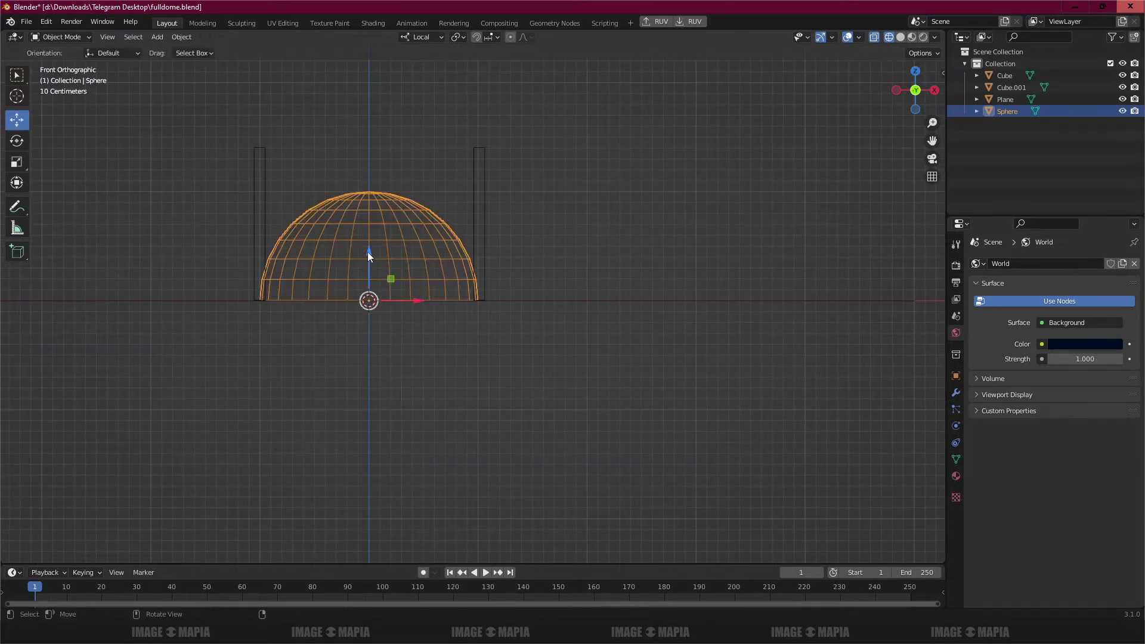
- Move the hemisphere straight up onto the tops of the two posts and return to solid shading
{"action": "key", "text": "g"}
{"action": "left_click", "coordinate": [377, 167]}
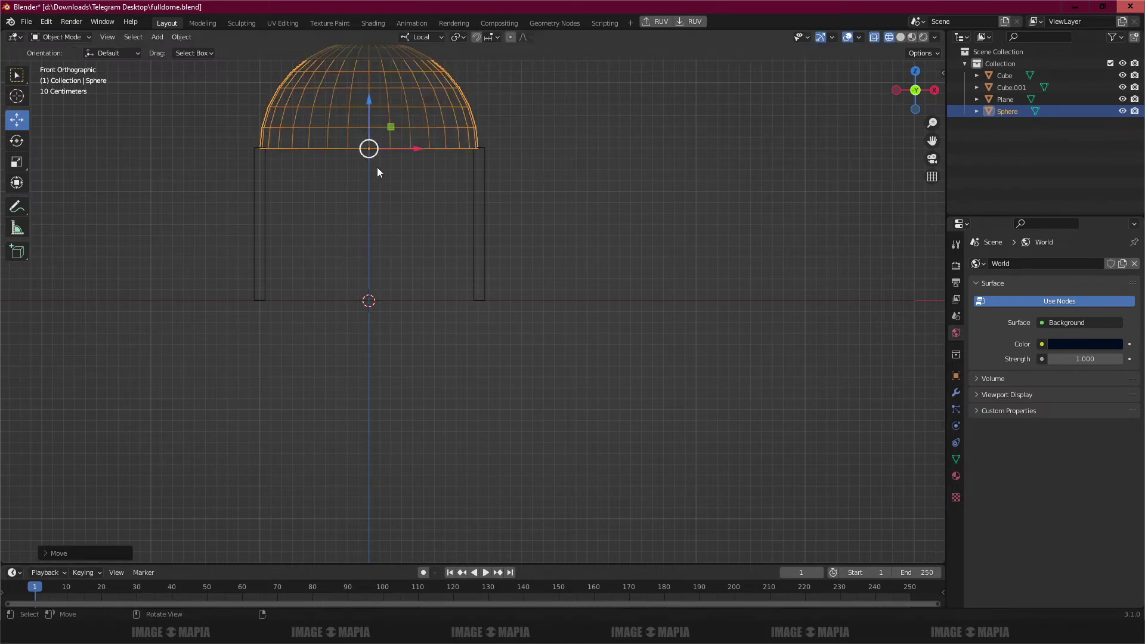
{"action": "mouse_move", "coordinate": [377, 167]}
{"action": "left_mouse_down"}
{"action": "mouse_move", "coordinate": [348, 456]}
{"action": "mouse_move", "coordinate": [282, 456]}
{"action": "left_mouse_up"}
{"action": "key", "text": "shift+z"}
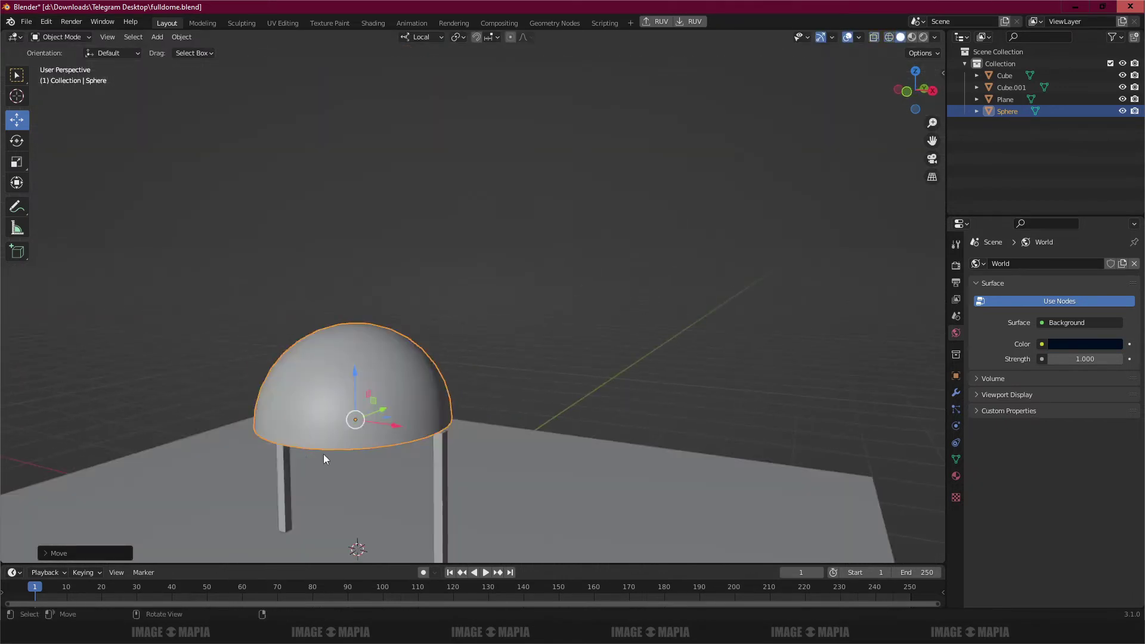
- Tilt the hemisphere about its local X axis so its open side faces the front
{"action": "key", "text": "r"}
{"action": "key", "text": "x"}
{"action": "key", "text": "x"}
{"action": "left_click", "coordinate": [322, 435]}
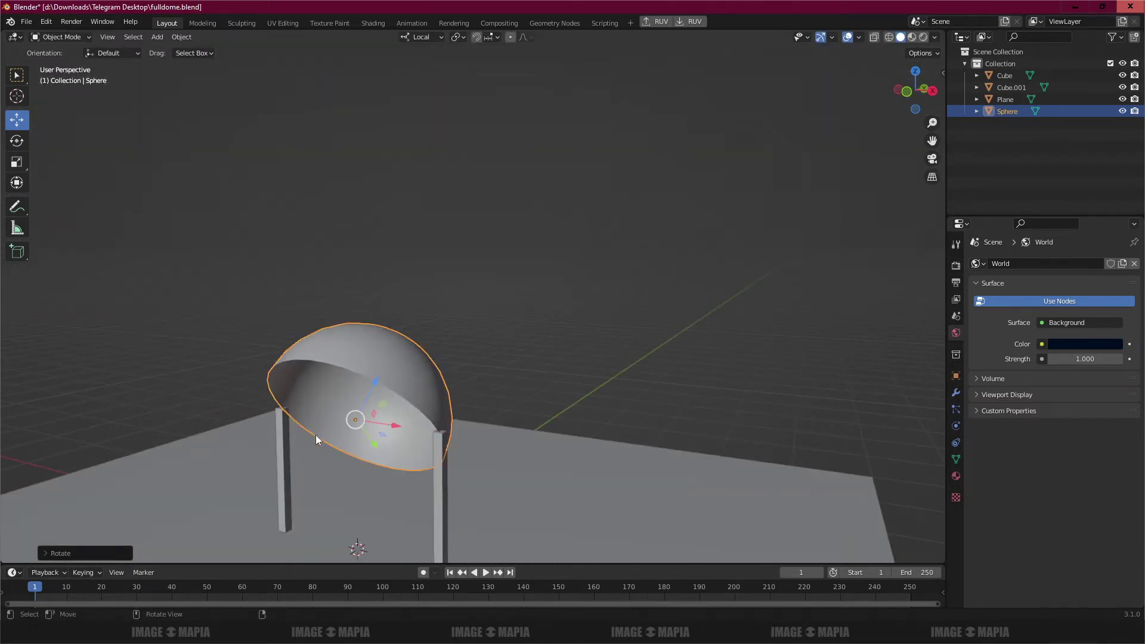
{"action": "left_click_drag", "start_coordinate": [317, 435], "coordinate": [330, 345]}
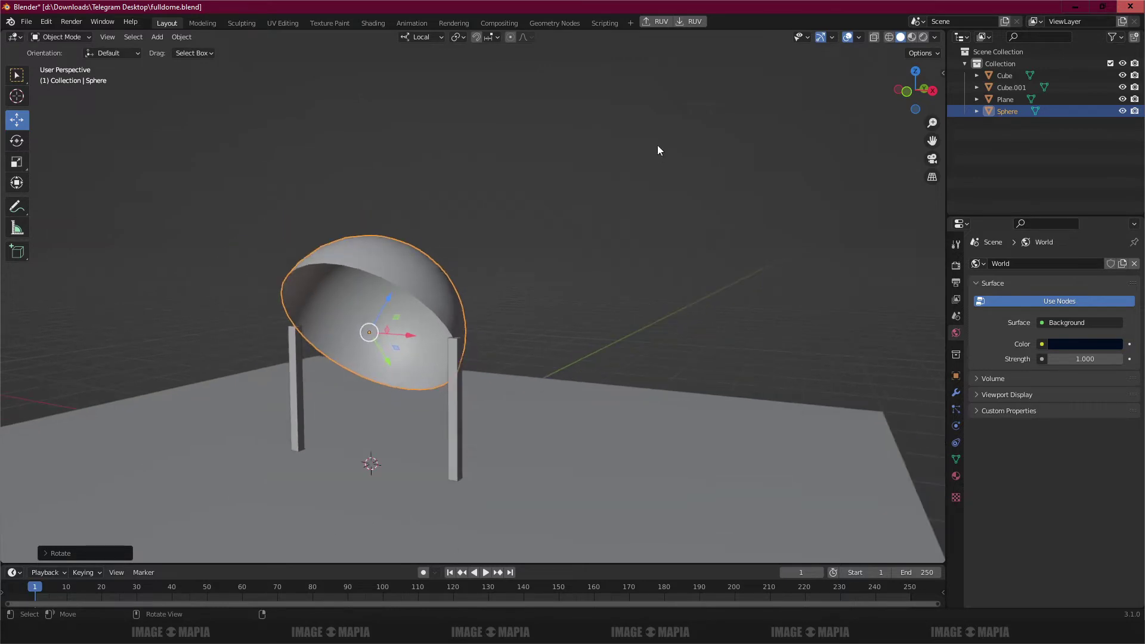
- Mark the hemisphere's open rim edge loop as a UV seam and save fulldome.blend
{"action": "key", "text": "Tab"}
{"action": "scroll", "coordinate": [304, 238], "scroll_direction": "up", "scroll_amount": 2}
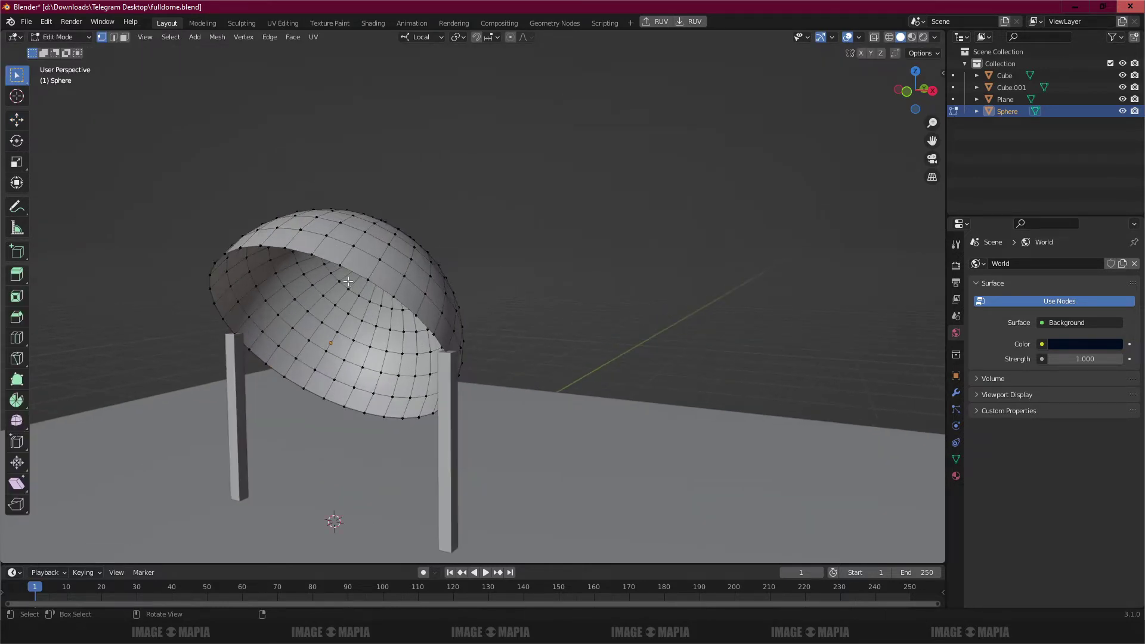
{"action": "left_click", "coordinate": [301, 251], "text": "alt"}
{"action": "key", "text": "ctrl+e"}
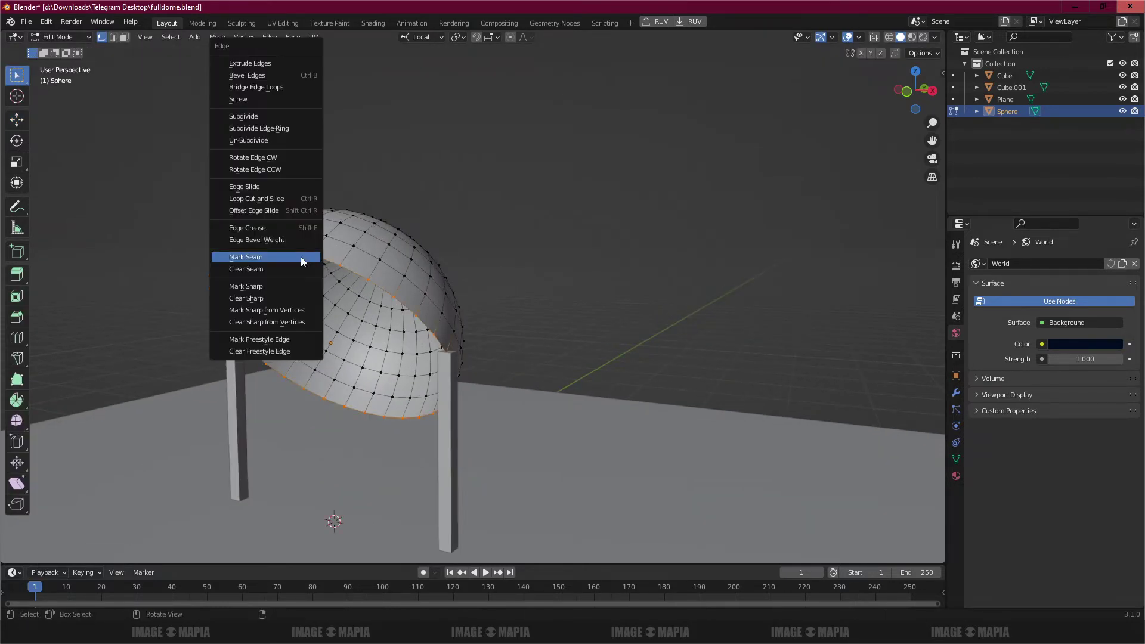
{"action": "left_click", "coordinate": [301, 257]}
{"action": "left_click", "coordinate": [269, 37]}
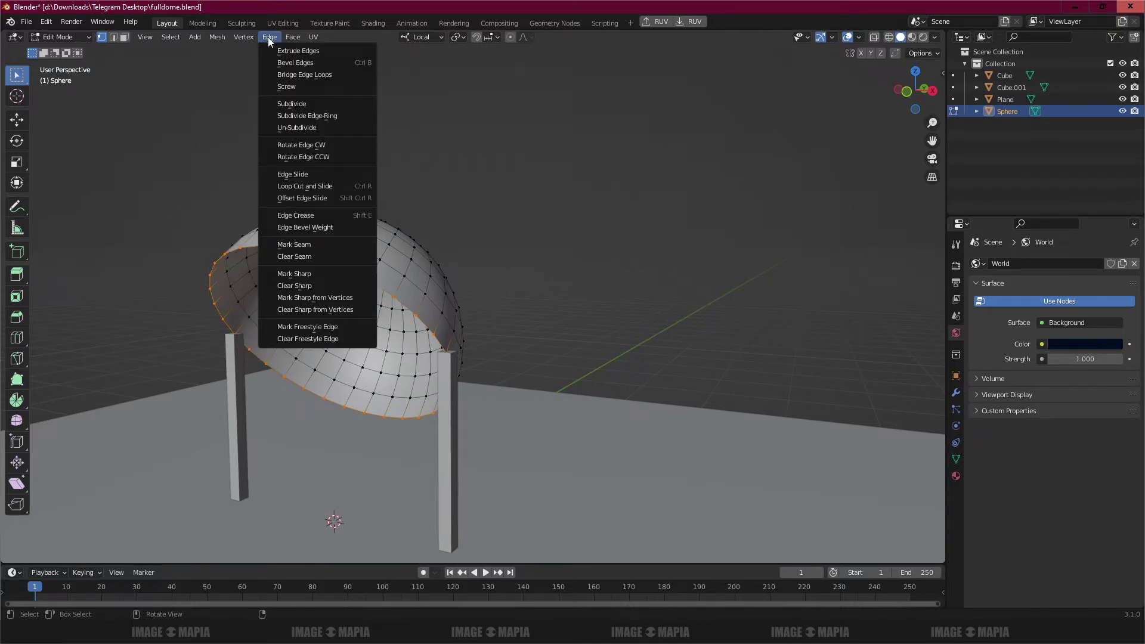
{"action": "left_click", "coordinate": [307, 249]}
{"action": "key", "text": "alt+a"}
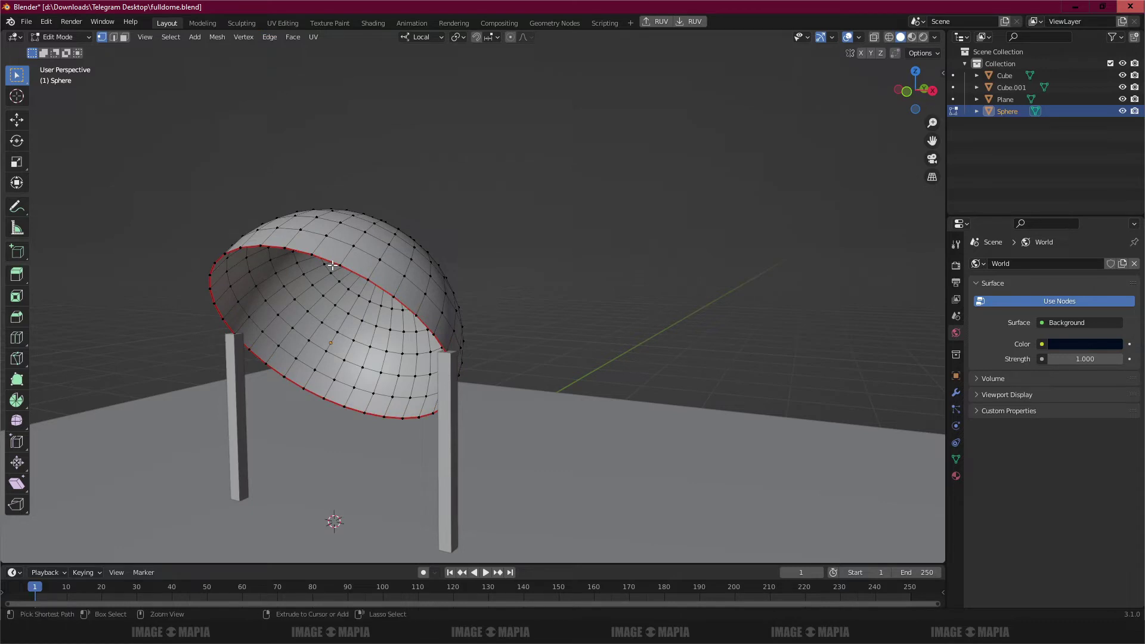
{"action": "key", "text": "ctrl+s"}
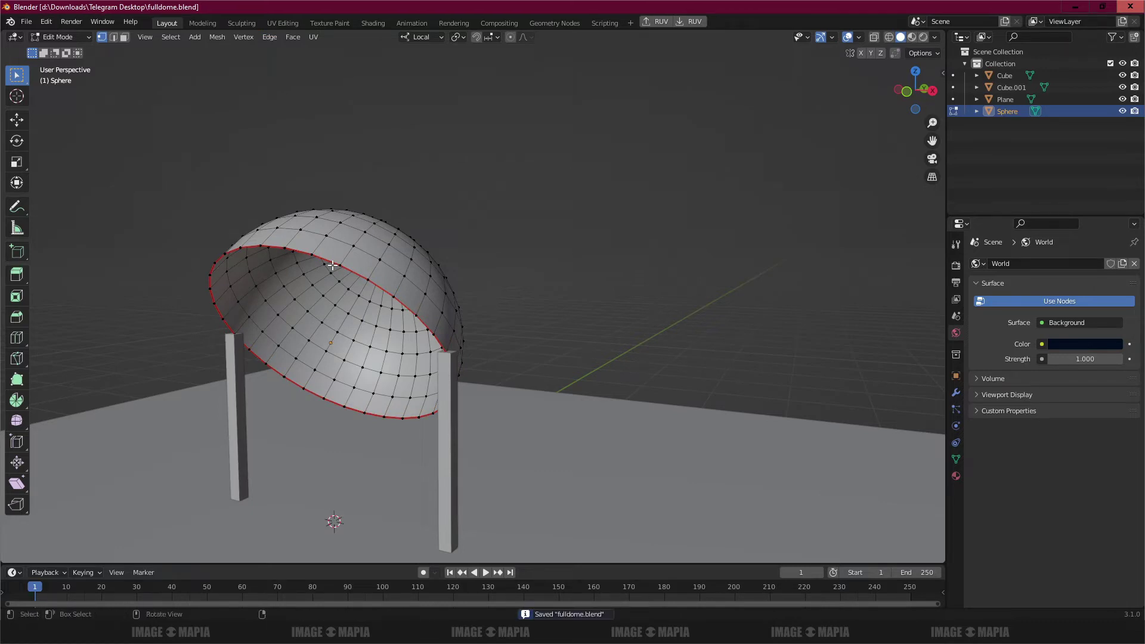
- Unwrap the whole hemisphere mesh in the UV Editing workspace
{"action": "key", "text": "a"}
{"action": "left_click", "coordinate": [283, 22]}
{"action": "scroll", "coordinate": [249, 312], "scroll_direction": "up", "scroll_amount": 7}
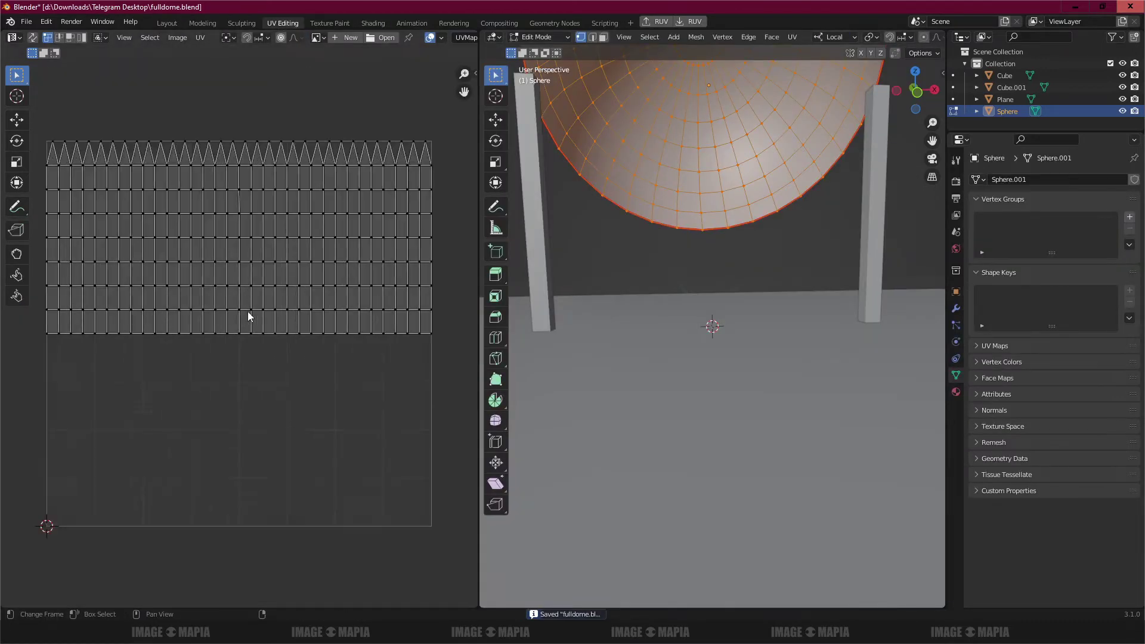
{"action": "scroll", "coordinate": [248, 312], "scroll_direction": "down", "scroll_amount": 1}
{"action": "left_click_drag", "start_coordinate": [668, 253], "coordinate": [668, 358]}
{"action": "key", "text": "u"}
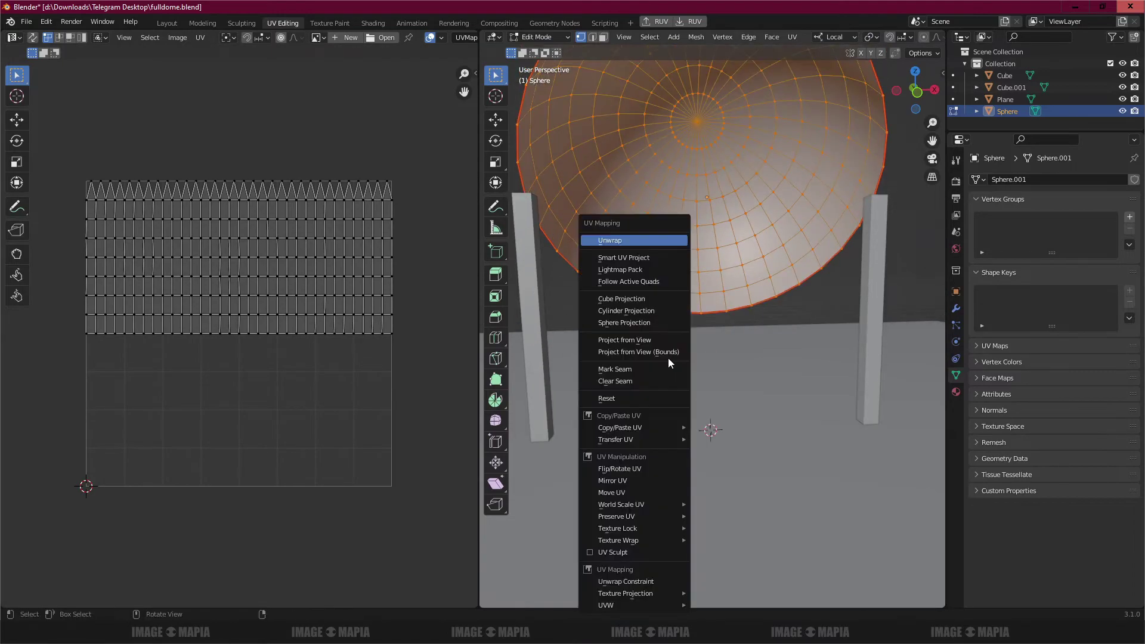
{"action": "left_click", "coordinate": [615, 235]}
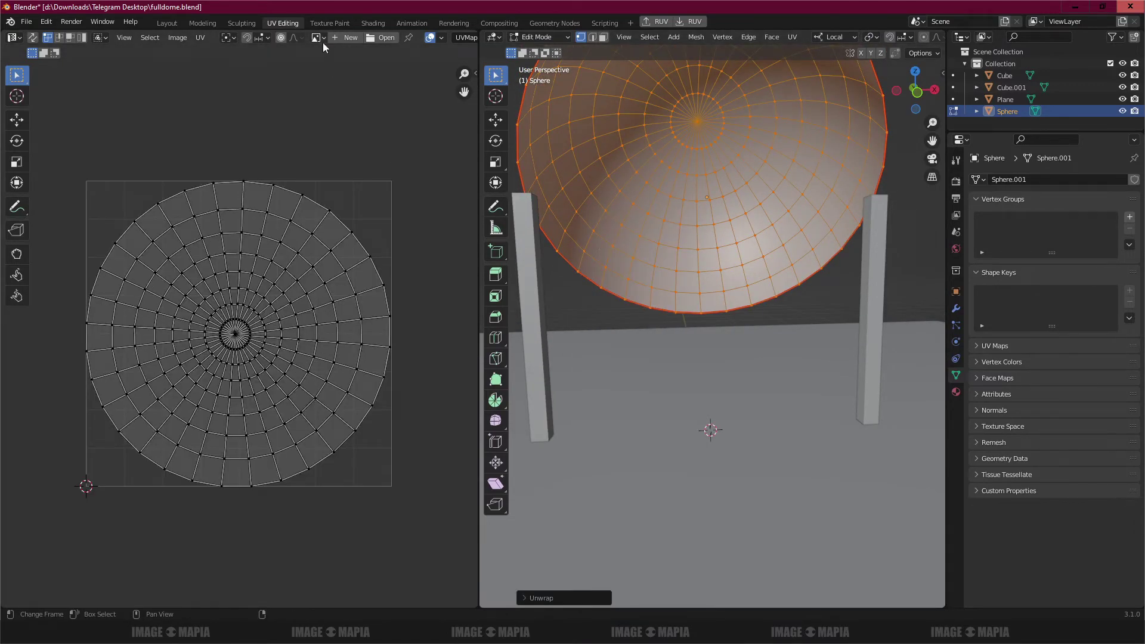
- Load image.png behind the hemisphere's UV layout in the UV editor
{"action": "left_click", "coordinate": [316, 38]}
{"action": "left_click", "coordinate": [339, 56]}
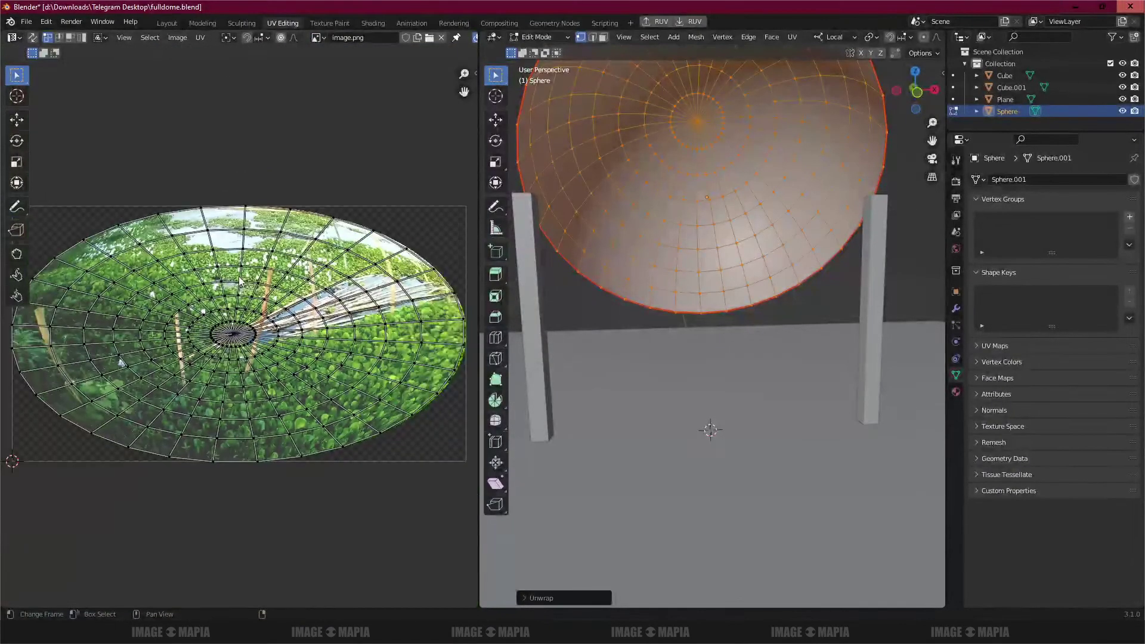
{"action": "scroll", "coordinate": [537, 290], "scroll_direction": "down", "scroll_amount": 2}
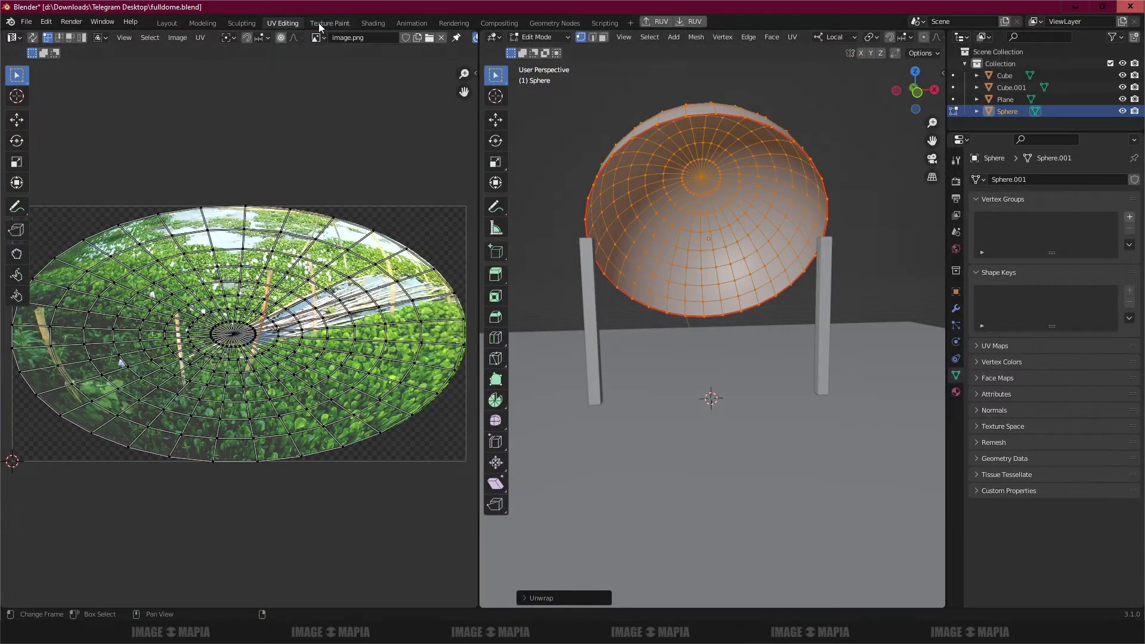
- Create a material named fulldome for the sphere, delete its Principled BSDF node, and move the Material Output node aside
{"action": "left_click", "coordinate": [373, 23]}
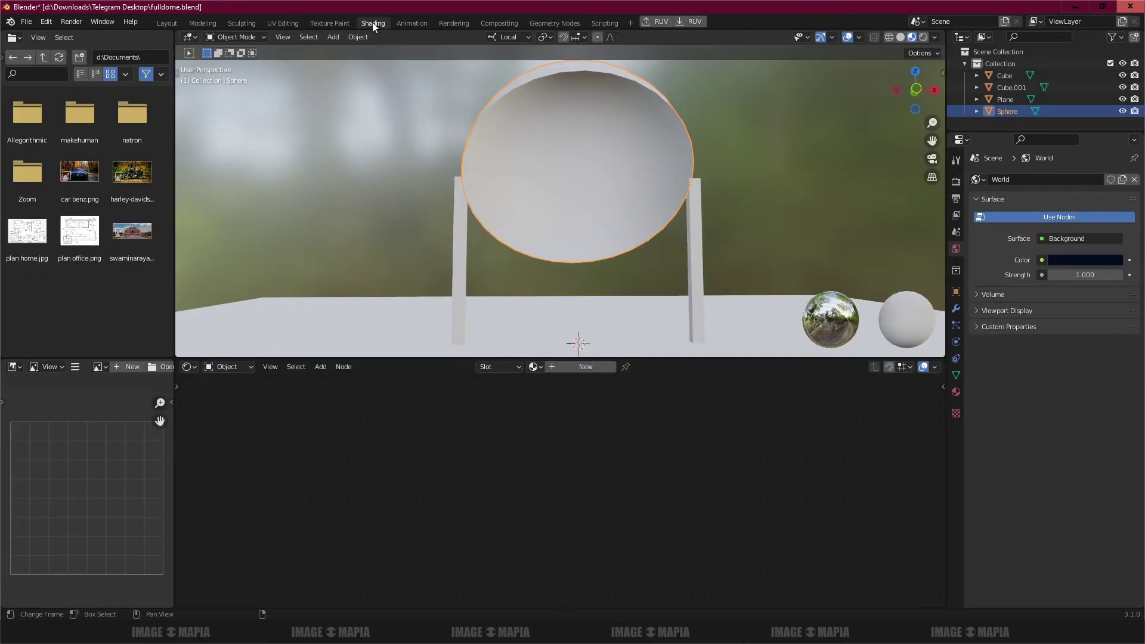
{"action": "left_click", "coordinate": [556, 367]}
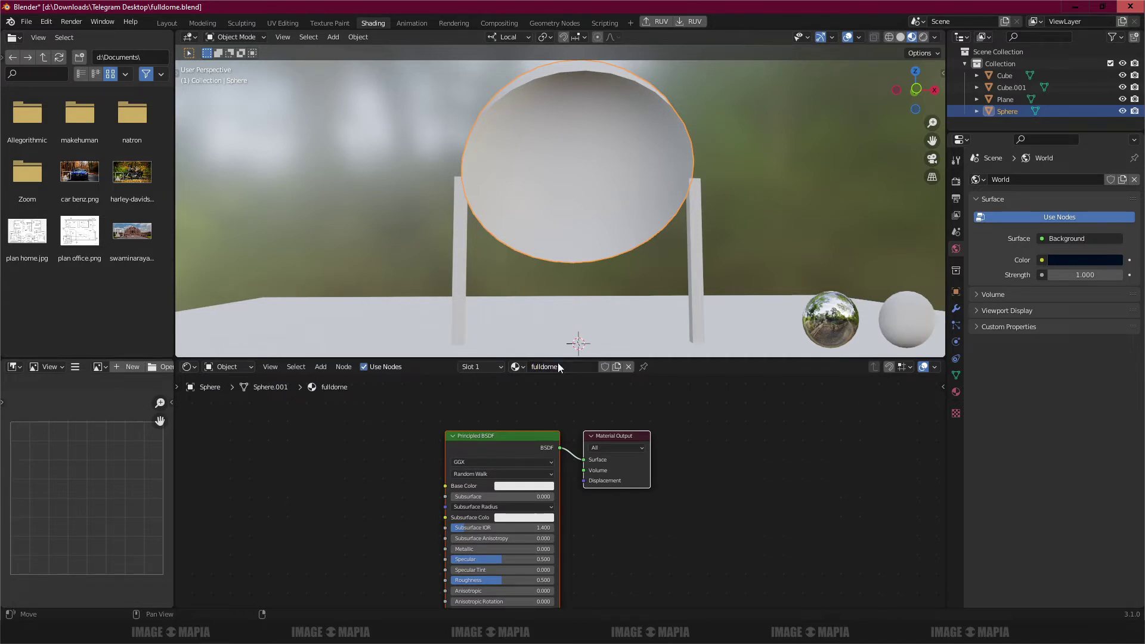
{"action": "left_click", "coordinate": [524, 439]}
{"action": "key", "text": "x"}
{"action": "left_click_drag", "start_coordinate": [612, 438], "coordinate": [649, 435]}
- Add a Diffuse BSDF node to the fulldome material
{"action": "key", "text": "shift+a"}
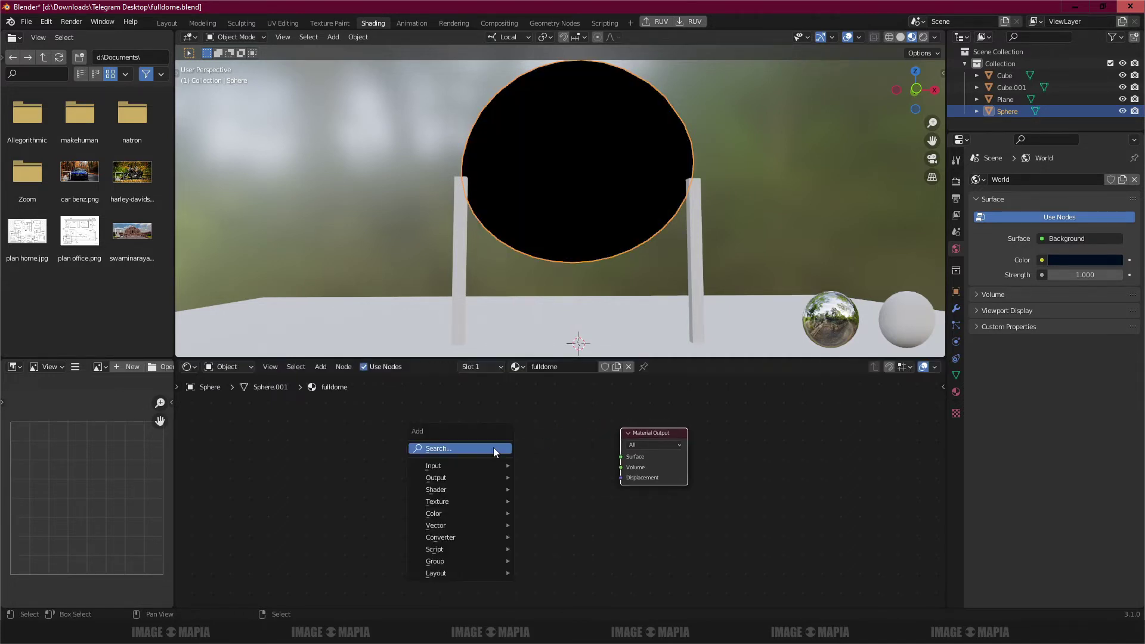
{"action": "left_click", "coordinate": [492, 448]}
{"action": "type", "text": "diff"}
{"action": "key", "text": "Return"}
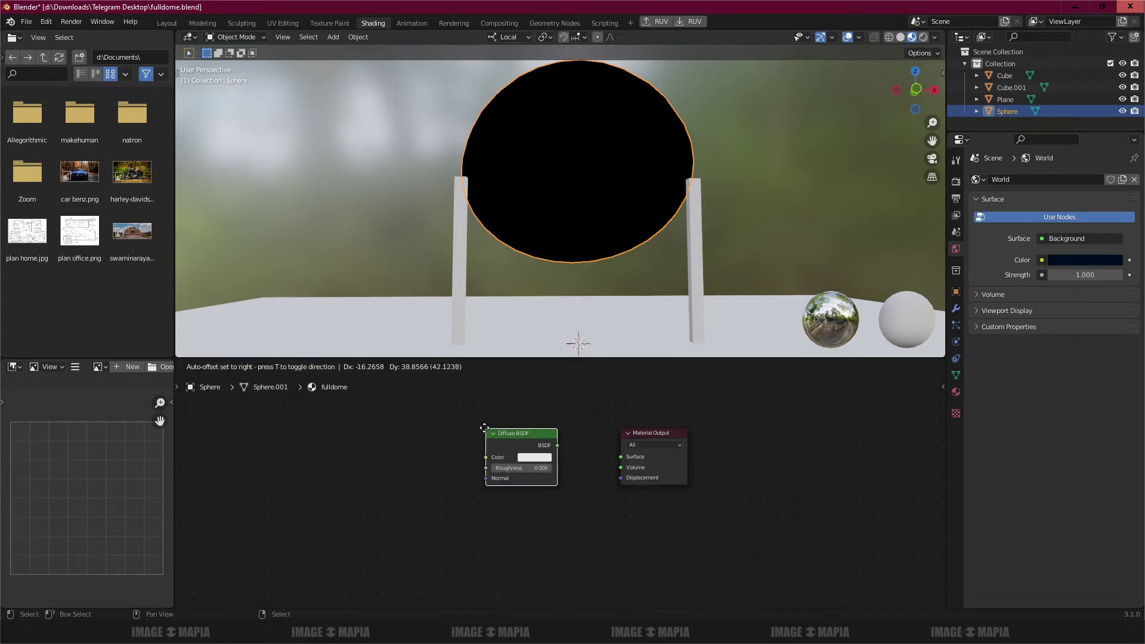
{"action": "key", "text": "Escape"}
- Add a Mix Shader node to the fulldome material and move the Diffuse BSDF node in front of it
{"action": "key", "text": "shift+a"}
{"action": "left_click", "coordinate": [484, 428]}
{"action": "type", "text": "mix"}
{"action": "key", "text": "Return"}
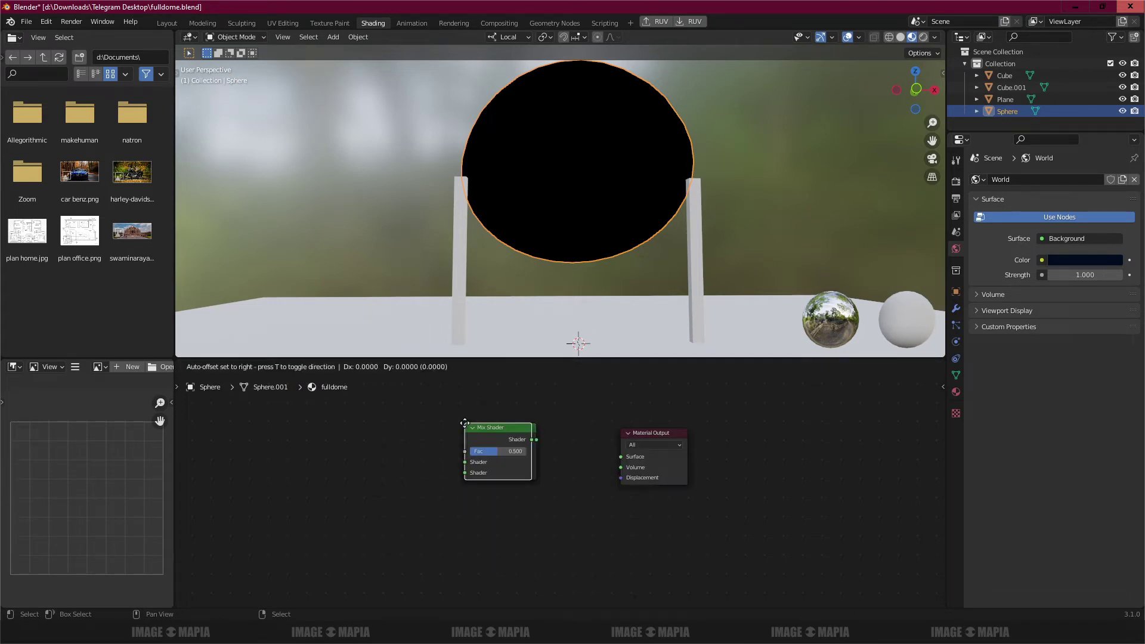
{"action": "left_click", "coordinate": [494, 491]}
{"action": "left_click_drag", "start_coordinate": [537, 463], "coordinate": [434, 493]}
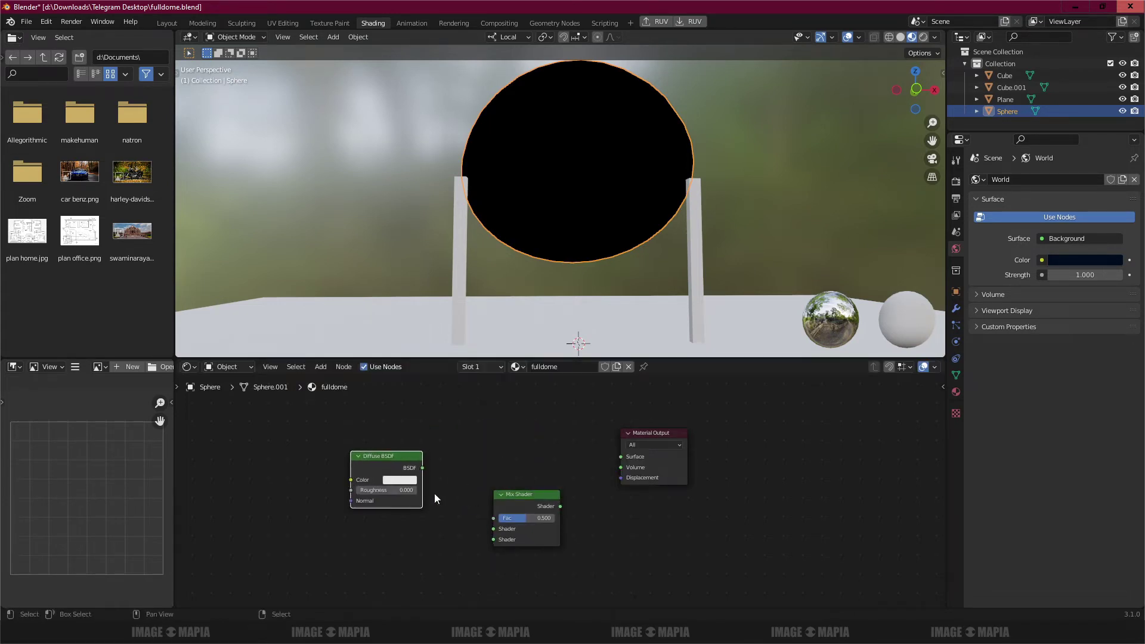
- Add an Emission node and place it below the Diffuse BSDF node
{"action": "key", "text": "shift+a"}
{"action": "left_click", "coordinate": [421, 567]}
{"action": "type", "text": "emi"}
{"action": "key", "text": "Return"}
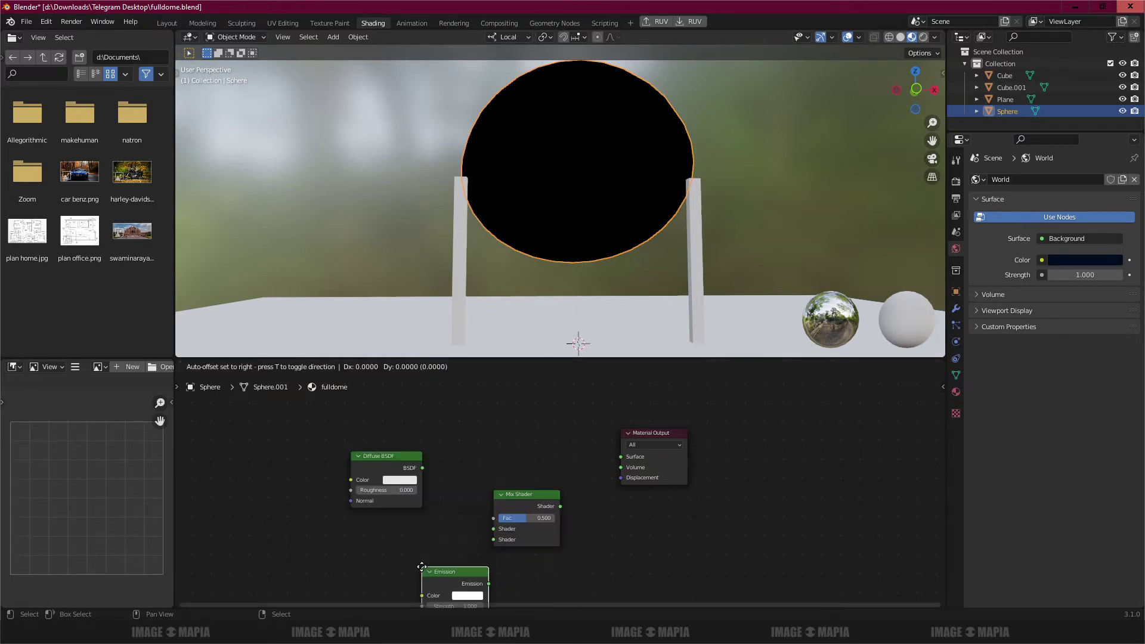
{"action": "left_click", "coordinate": [358, 526]}
- Link Diffuse BSDF and Emission to the first and second Mix Shader inputs, and the Mix Shader to the Material Output's Surface
{"action": "left_click_drag", "start_coordinate": [422, 467], "coordinate": [494, 529]}
{"action": "left_click_drag", "start_coordinate": [425, 544], "coordinate": [494, 539]}
{"action": "left_click_drag", "start_coordinate": [561, 506], "coordinate": [622, 457]}
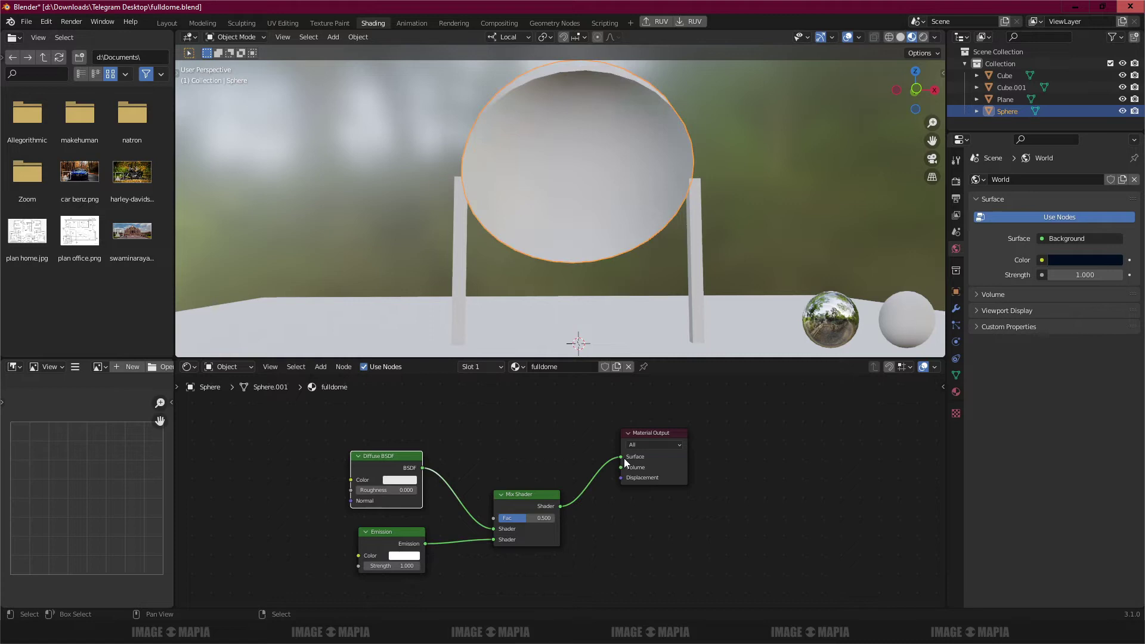
- Add a Geometry node and link its Backfacing output to the Mix Shader's Fac input
{"action": "key", "text": "shift+a"}
{"action": "left_click", "coordinate": [460, 451]}
{"action": "type", "text": "geo"}
{"action": "key", "text": "Return"}
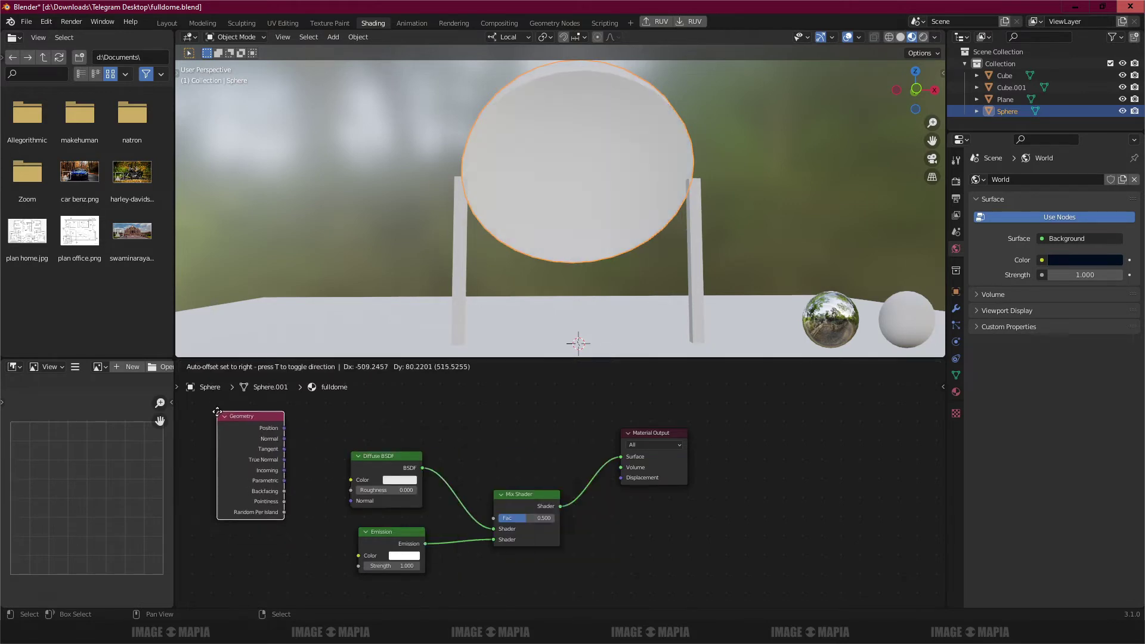
{"action": "left_click", "coordinate": [241, 411]}
{"action": "left_click_drag", "start_coordinate": [400, 359], "coordinate": [401, 261]}
{"action": "scroll", "coordinate": [290, 386], "scroll_direction": "up", "scroll_amount": 1}
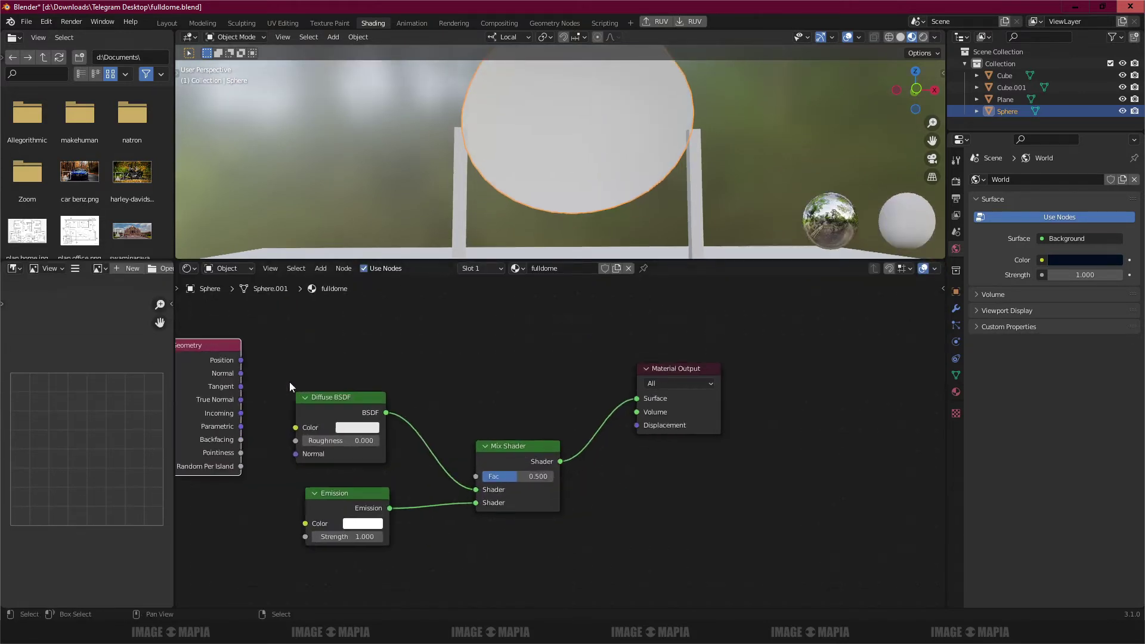
{"action": "left_click_drag", "start_coordinate": [240, 439], "coordinate": [478, 479]}
- Darken the Diffuse BSDF colour to near black
{"action": "left_click", "coordinate": [358, 431]}
{"action": "left_click_drag", "start_coordinate": [440, 268], "coordinate": [441, 337]}
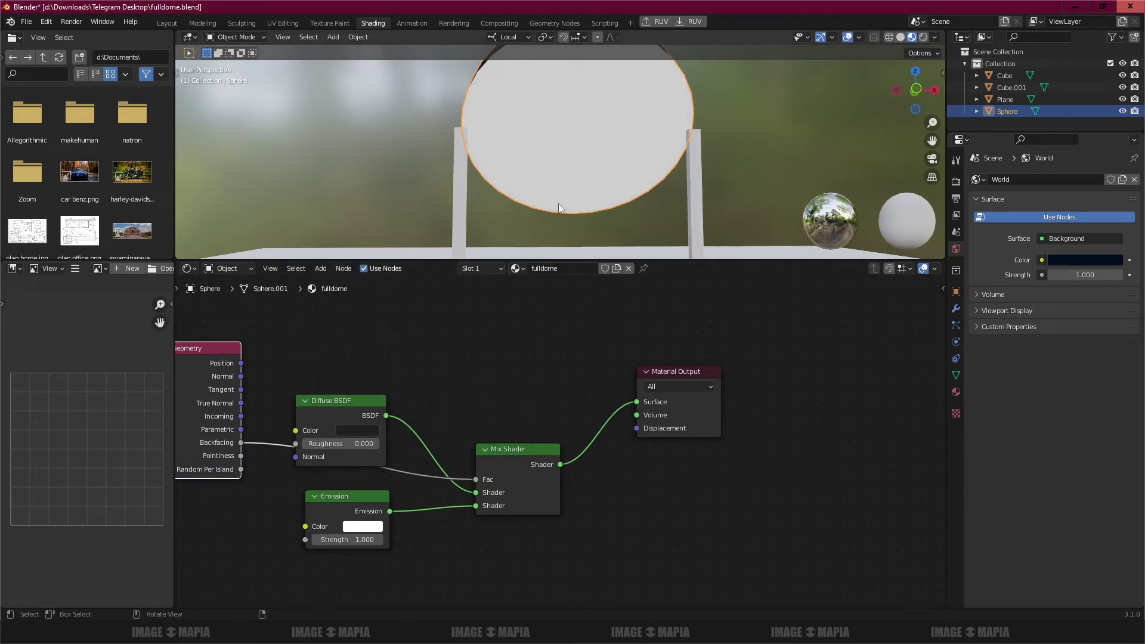
{"action": "left_click_drag", "start_coordinate": [559, 203], "coordinate": [502, 231]}
- Add an image.png texture node and link its Color output to the Emission node's Color input
{"action": "left_click_drag", "start_coordinate": [218, 350], "coordinate": [240, 304]}
{"action": "left_click_drag", "start_coordinate": [315, 540], "coordinate": [445, 520]}
{"action": "key", "text": "alt+Tab"}
{"action": "left_click_drag", "start_coordinate": [847, 361], "coordinate": [436, 507]}
{"action": "left_click", "coordinate": [253, 465]}
- Set the Emission strength to 3 and examine the image on the inside of the dome
{"action": "left_click", "coordinate": [477, 520]}
{"action": "type", "text": "3"}
{"action": "key", "text": "Return"}
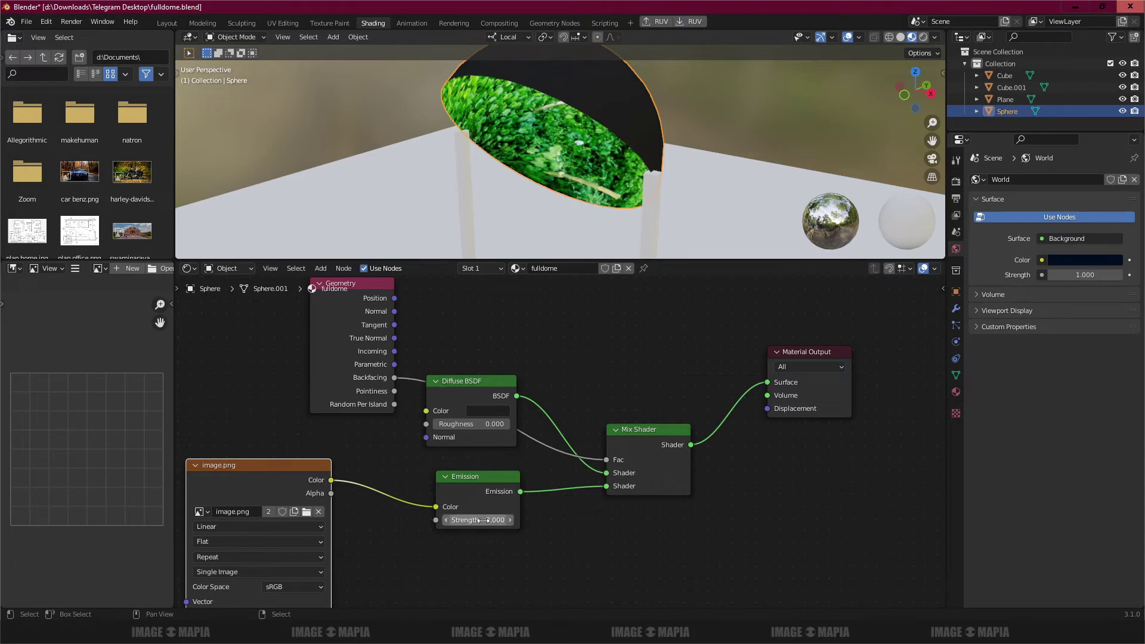
{"action": "left_click_drag", "start_coordinate": [544, 254], "coordinate": [656, 387]}
{"action": "scroll", "coordinate": [605, 246], "scroll_direction": "up", "scroll_amount": 3}
{"action": "left_click_drag", "start_coordinate": [605, 242], "coordinate": [583, 321]}
- In the Layout workspace, show material preview shading and rotate the dome sphere about its own axis to turn the image
{"action": "left_click", "coordinate": [167, 23]}
{"action": "mouse_move", "coordinate": [456, 265]}
{"action": "left_mouse_down"}
{"action": "mouse_move", "coordinate": [632, 260]}
{"action": "mouse_move", "coordinate": [587, 302]}
{"action": "left_mouse_up"}
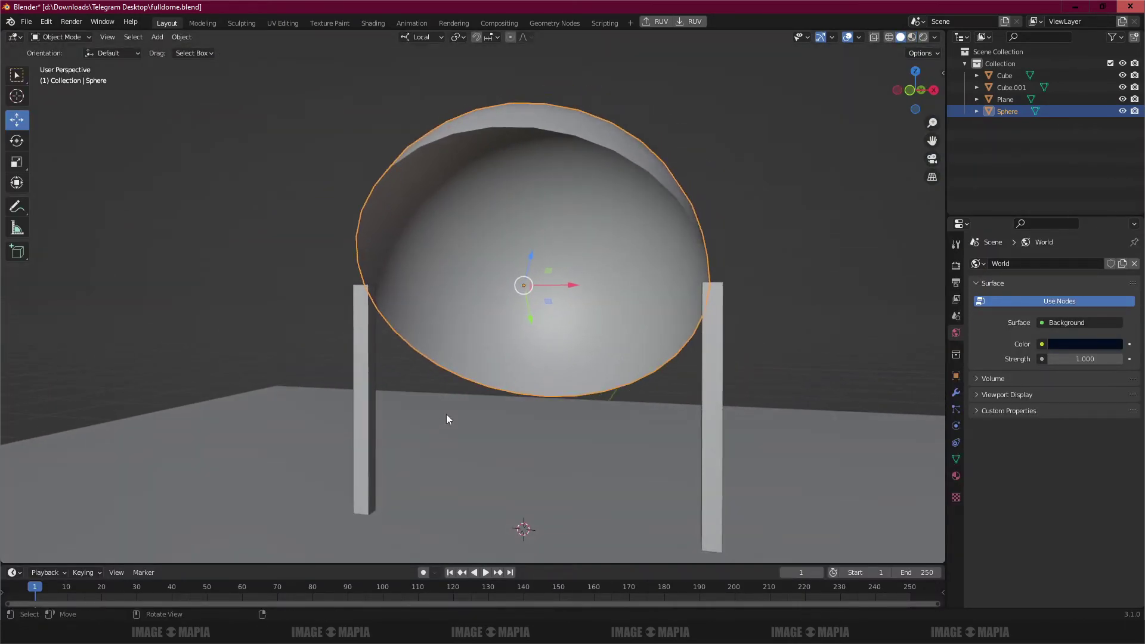
{"action": "left_click", "coordinate": [911, 37]}
{"action": "left_click", "coordinate": [18, 141]}
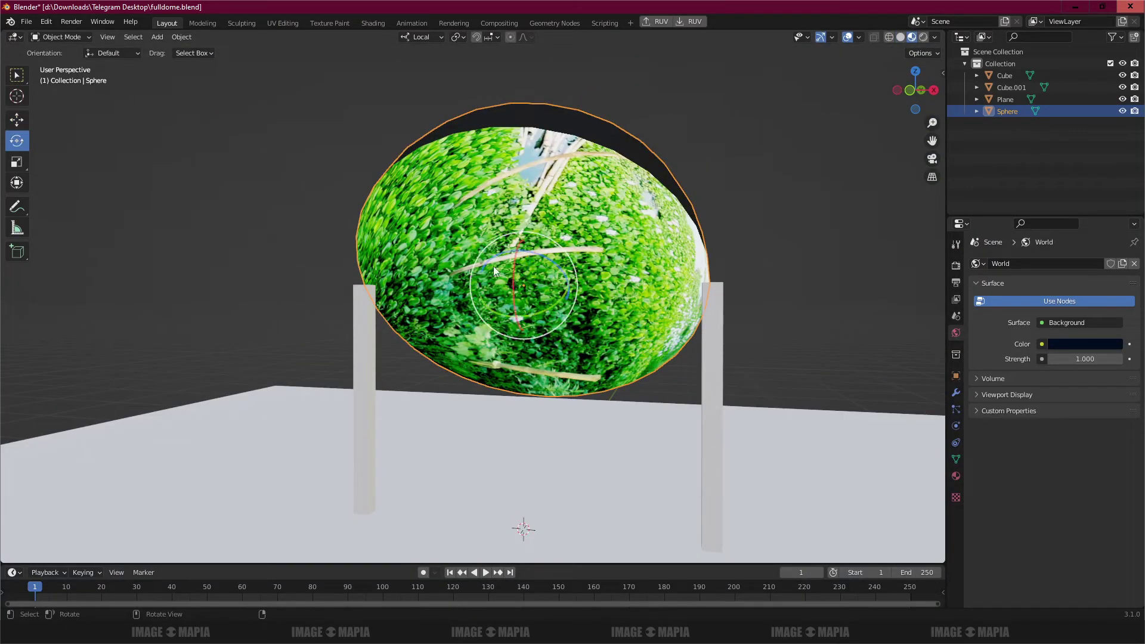
{"action": "left_click_drag", "start_coordinate": [559, 270], "coordinate": [638, 142]}
{"action": "mouse_move", "coordinate": [539, 247]}
{"action": "left_mouse_down"}
{"action": "mouse_move", "coordinate": [563, 223]}
{"action": "mouse_move", "coordinate": [546, 250]}
{"action": "left_mouse_up"}
{"action": "left_click", "coordinate": [523, 298], "text": "shift"}
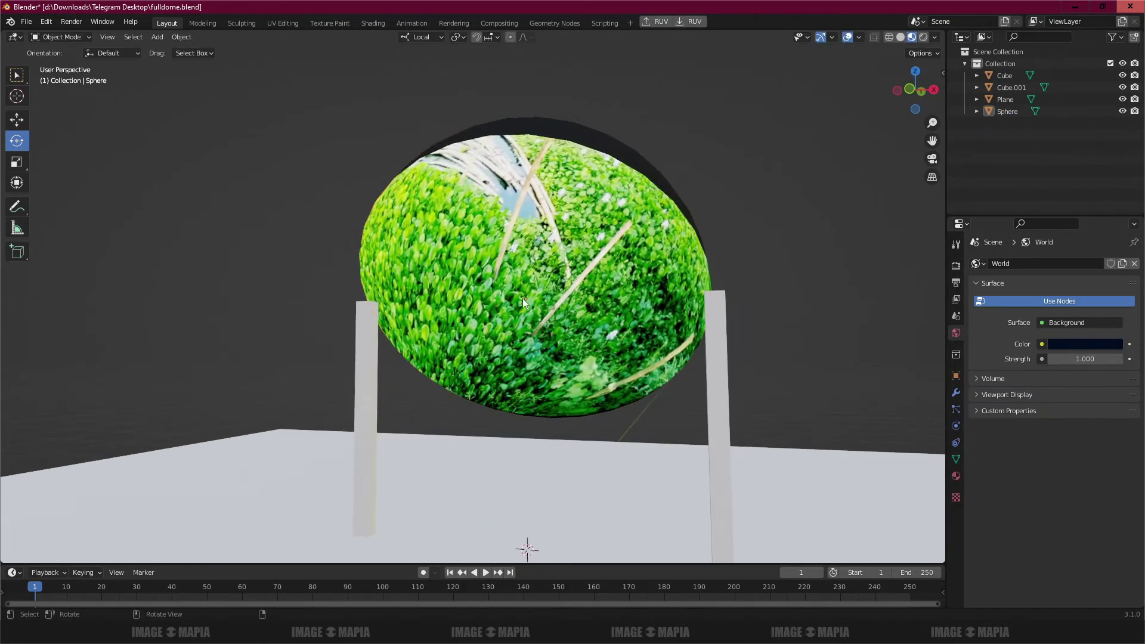
{"action": "left_click_drag", "start_coordinate": [525, 300], "coordinate": [559, 246]}
- Preview the dome in rendered shading with the viewport overlays hidden
{"action": "left_click", "coordinate": [924, 37]}
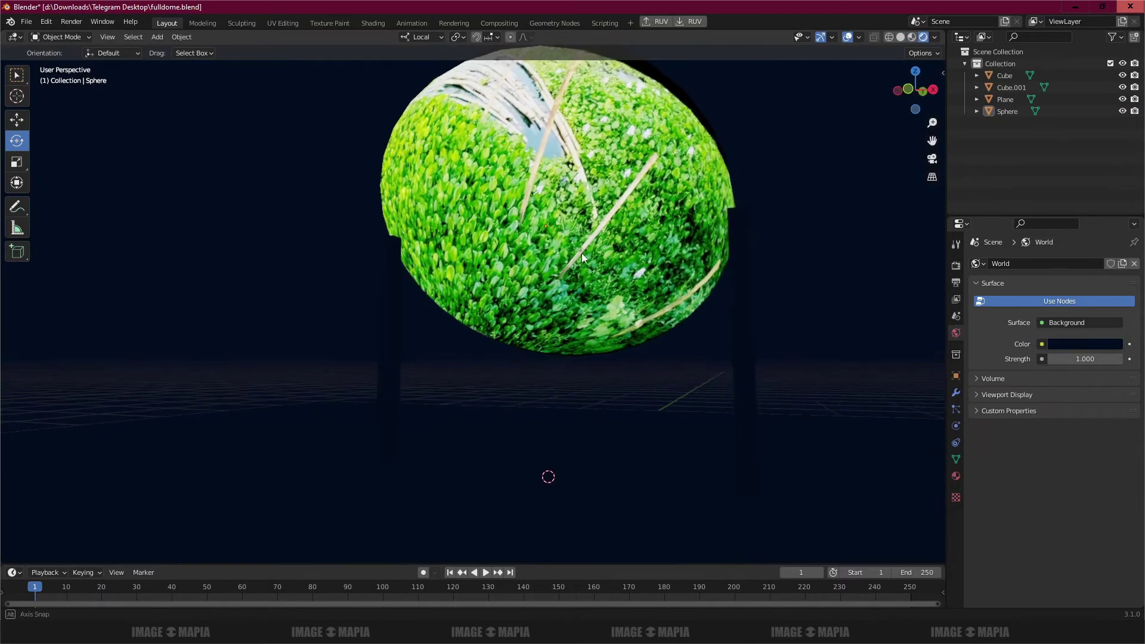
{"action": "left_click", "coordinate": [848, 37]}
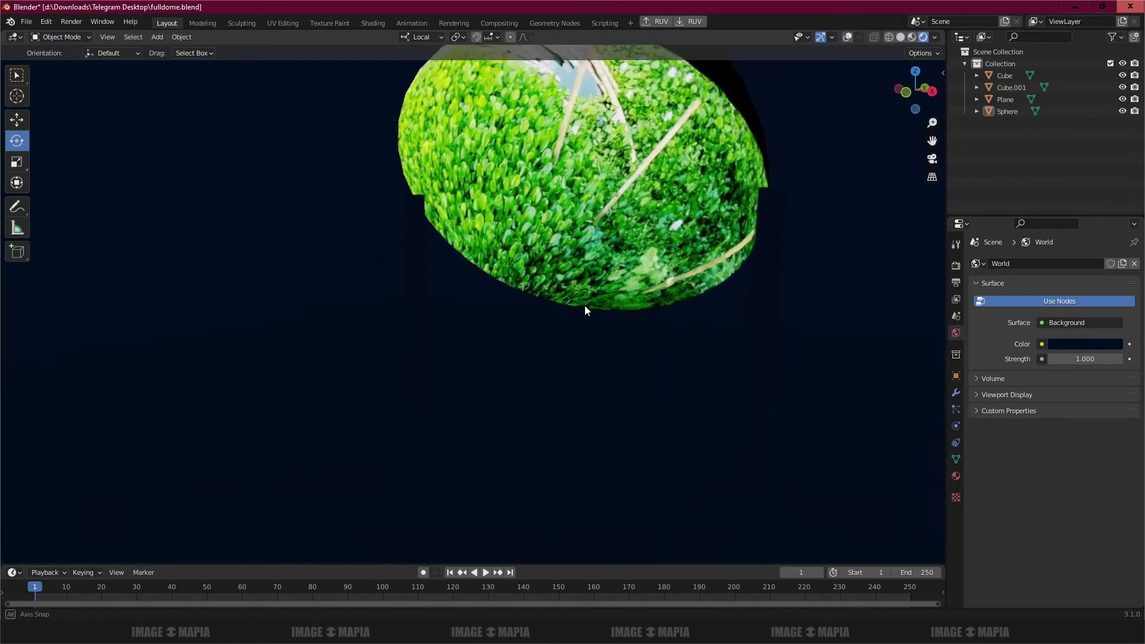
{"action": "left_click_drag", "start_coordinate": [611, 295], "coordinate": [544, 296]}
{"action": "key", "text": "t"}
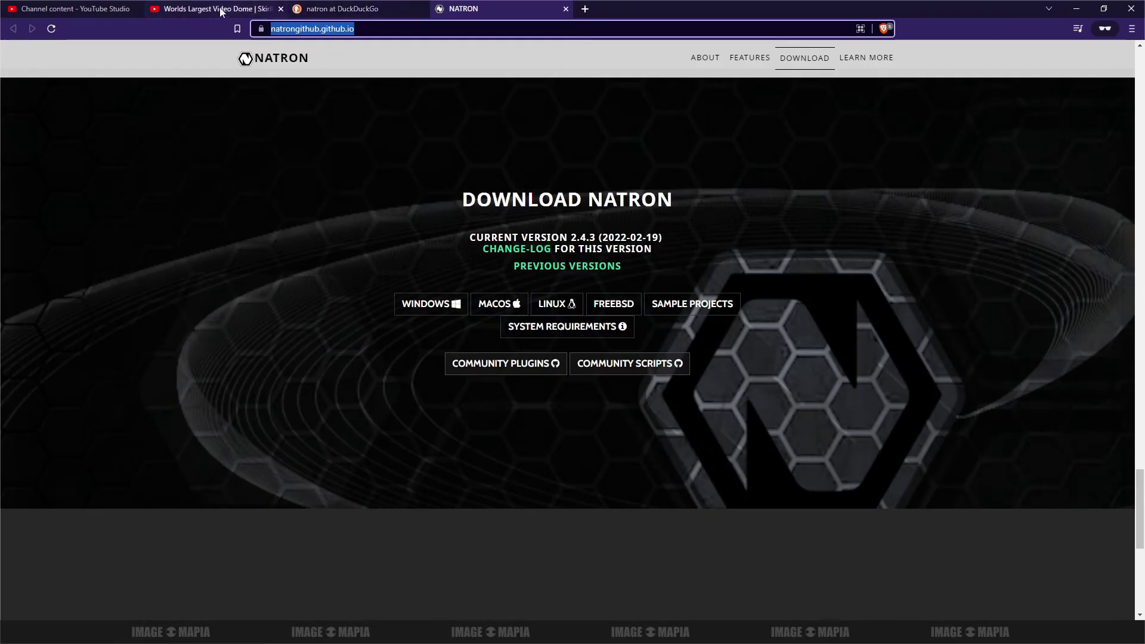
- Switch to the browser, watch part of the Worlds Largest Video Dome YouTube video, and pause it at 1:03
{"action": "left_click", "coordinate": [221, 12]}
{"action": "left_click", "coordinate": [376, 531]}
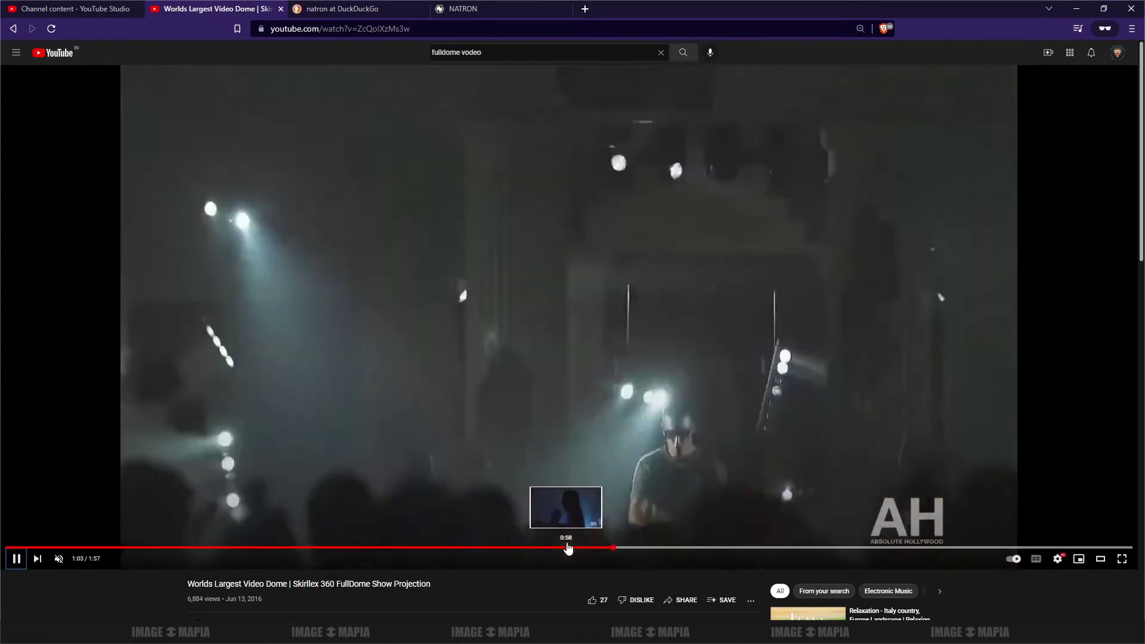
{"action": "key", "text": "space"}
{"action": "left_click", "coordinate": [1075, 8]}
- Return to Blender, restore material preview shading and the overlays, and add a point light to the scene
{"action": "mouse_move", "coordinate": [581, 377]}
{"action": "left_mouse_down"}
{"action": "mouse_move", "coordinate": [581, 392]}
{"action": "mouse_move", "coordinate": [502, 366]}
{"action": "mouse_move", "coordinate": [506, 394]}
{"action": "left_mouse_up"}
{"action": "left_click", "coordinate": [912, 37]}
{"action": "scroll", "coordinate": [588, 337], "scroll_direction": "down", "scroll_amount": 6}
{"action": "left_click", "coordinate": [848, 37]}
{"action": "key", "text": "shift+a"}
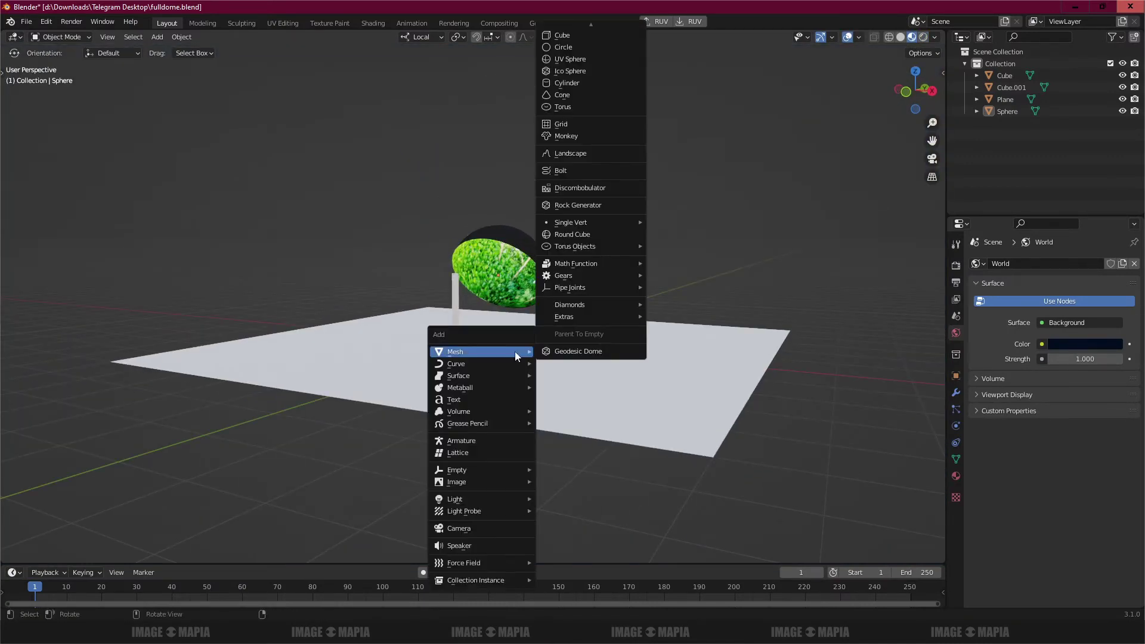
{"action": "mouse_move", "coordinate": [464, 481]}
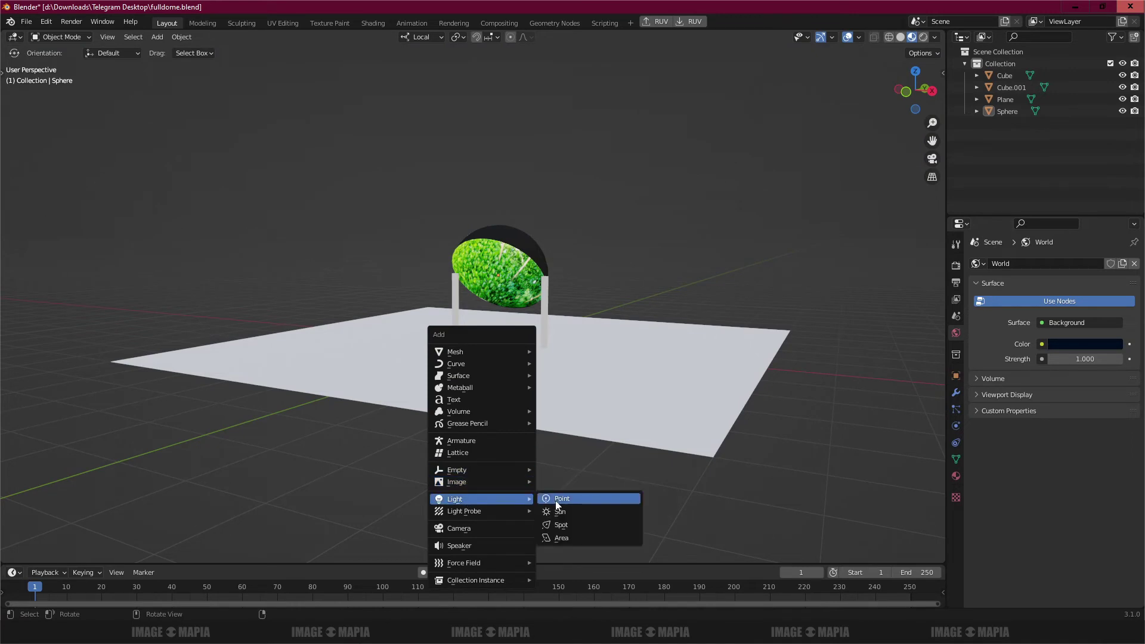
{"action": "left_click", "coordinate": [561, 498]}
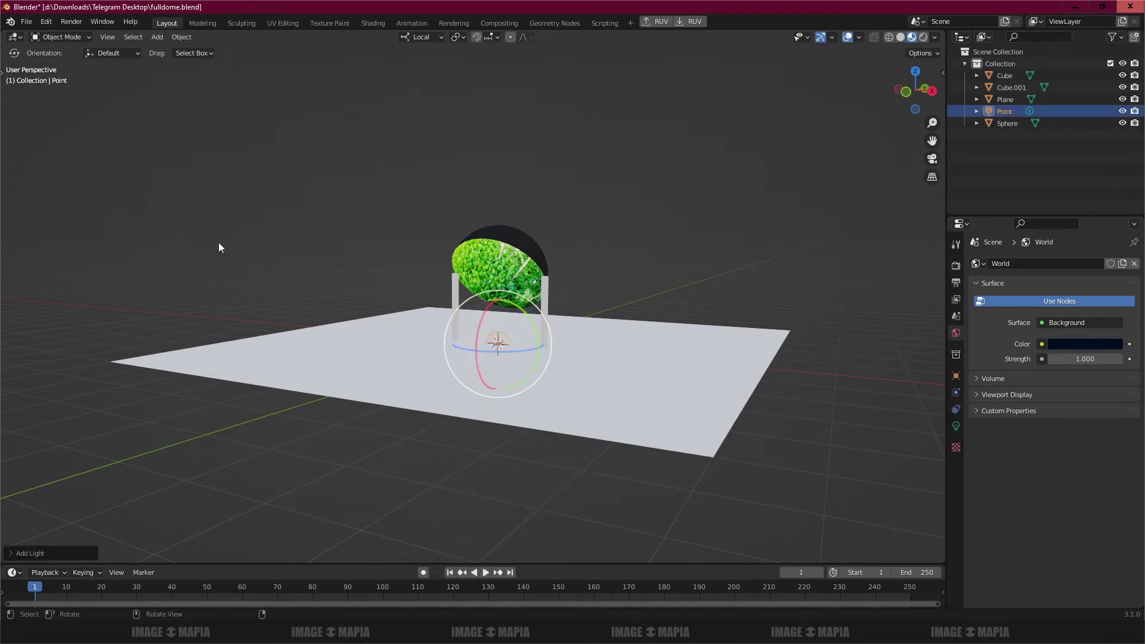
- Move the point light up above the plane beside the dome and show the scene in rendered shading
{"action": "key", "text": "t"}
{"action": "left_click", "coordinate": [17, 120]}
{"action": "key", "text": "t"}
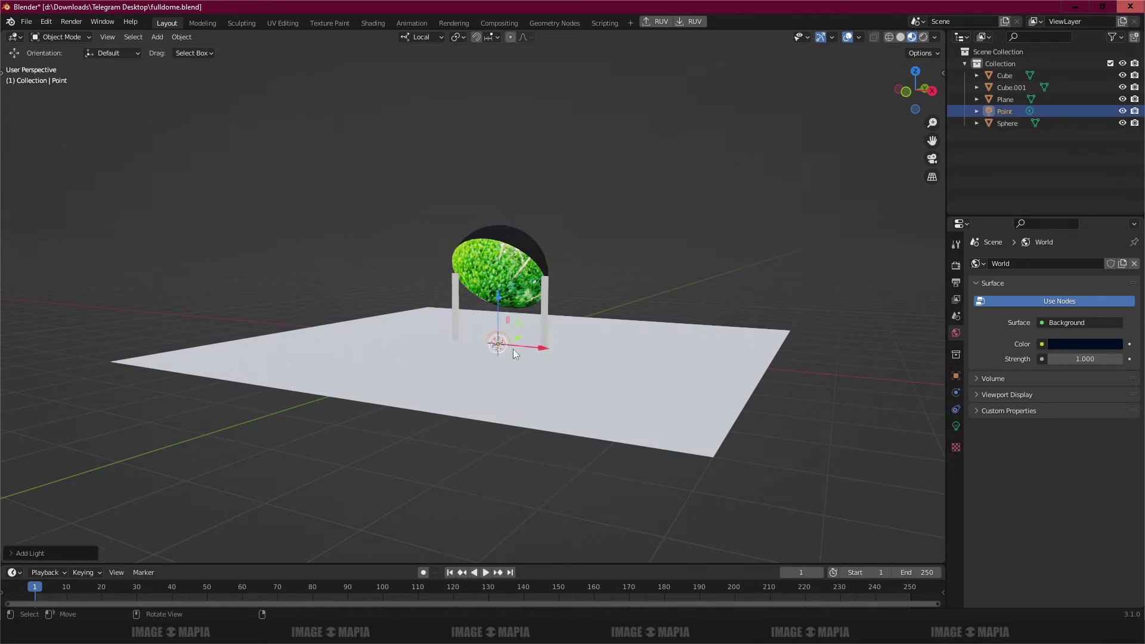
{"action": "left_click_drag", "start_coordinate": [513, 349], "coordinate": [624, 266]}
{"action": "scroll", "coordinate": [624, 266], "scroll_direction": "up", "scroll_amount": 3}
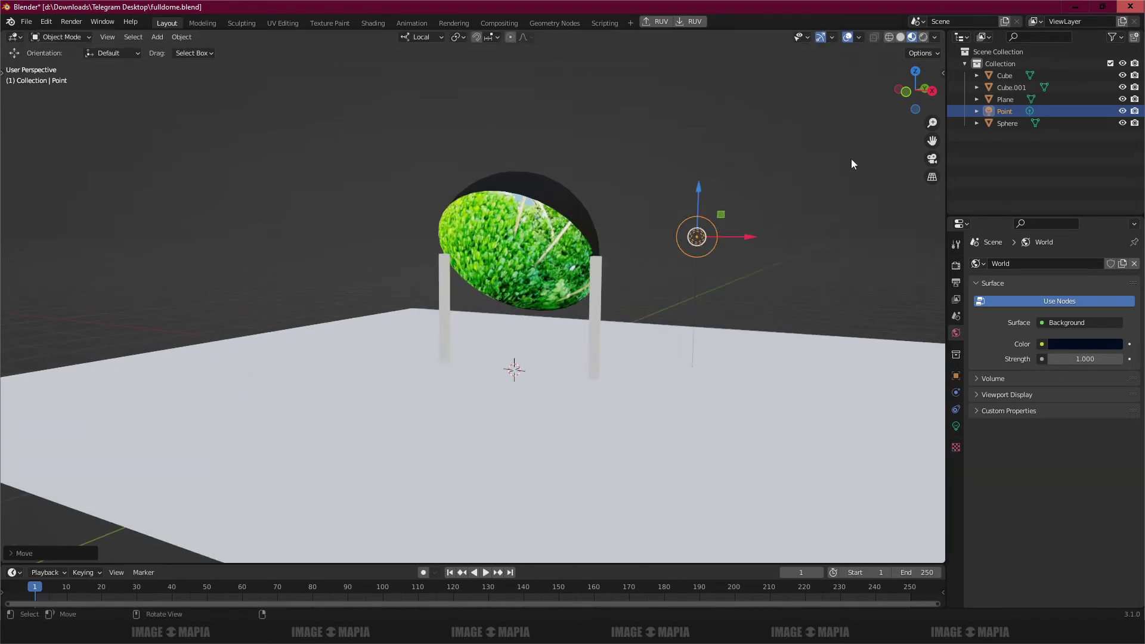
{"action": "left_click", "coordinate": [924, 37]}
{"action": "mouse_move", "coordinate": [692, 238]}
{"action": "left_mouse_down"}
{"action": "mouse_move", "coordinate": [624, 263]}
{"action": "mouse_move", "coordinate": [697, 281]}
{"action": "left_mouse_up"}
- Duplicate the point light, move the copy about -5.07 m along its local X axis, and set its power to 5 W
{"action": "key", "text": "shift+d"}
{"action": "right_click", "coordinate": [704, 219]}
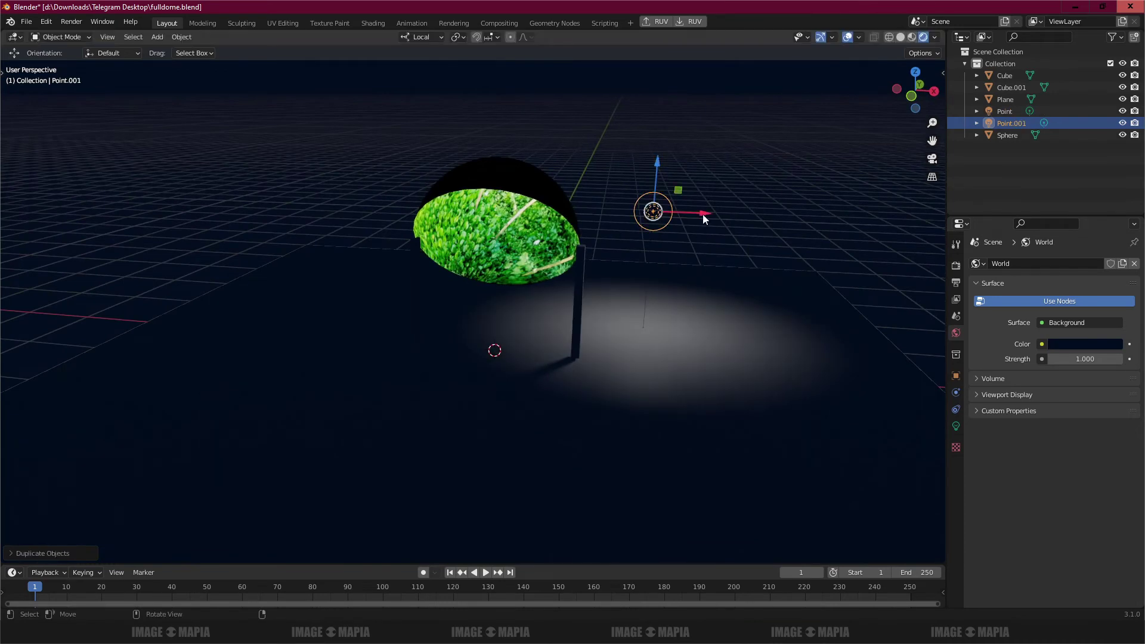
{"action": "key", "text": "g"}
{"action": "key", "text": "x"}
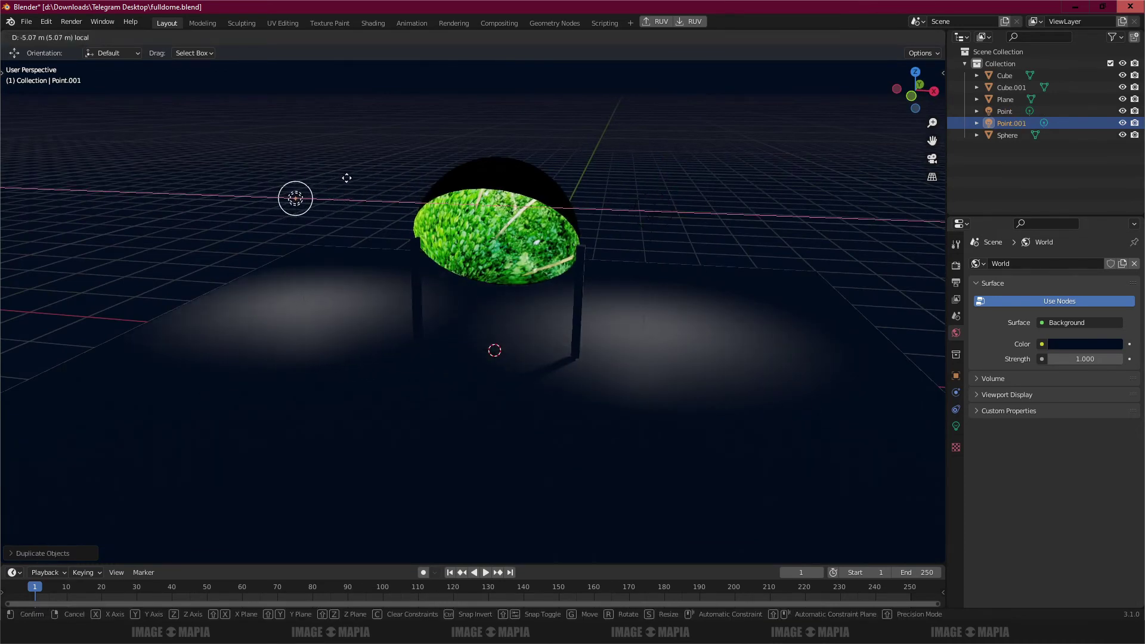
{"action": "left_click", "coordinate": [347, 177]}
{"action": "left_click", "coordinate": [956, 426]}
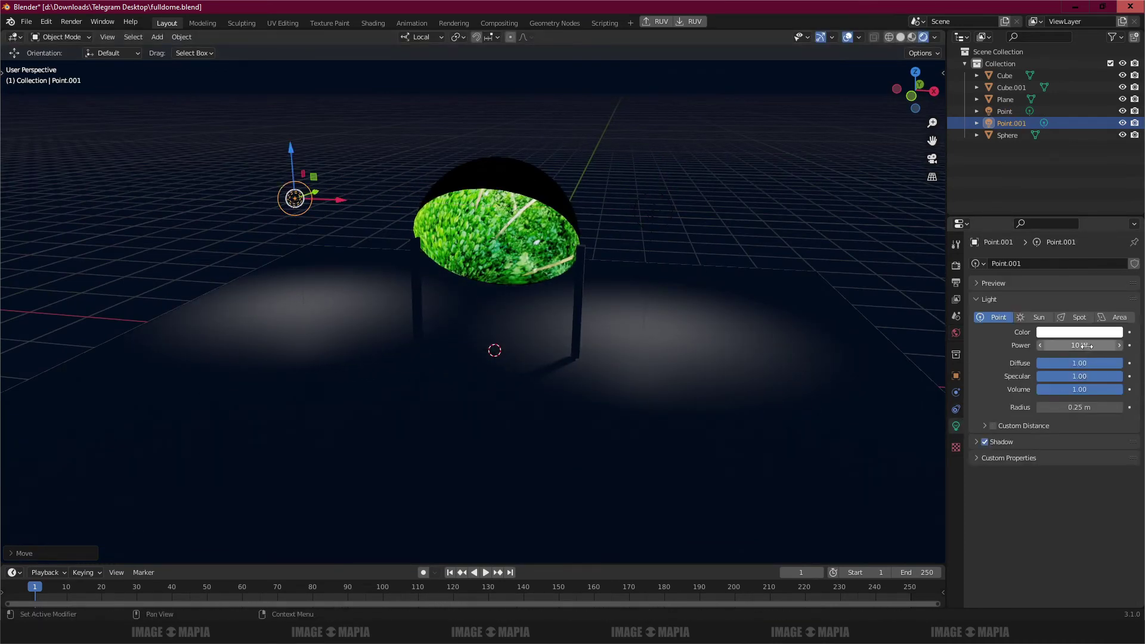
{"action": "left_click_drag", "start_coordinate": [1084, 346], "coordinate": [1056, 349]}
- Set the original point light's power to 10 W and tint its colour light blue
{"action": "left_click", "coordinate": [653, 211]}
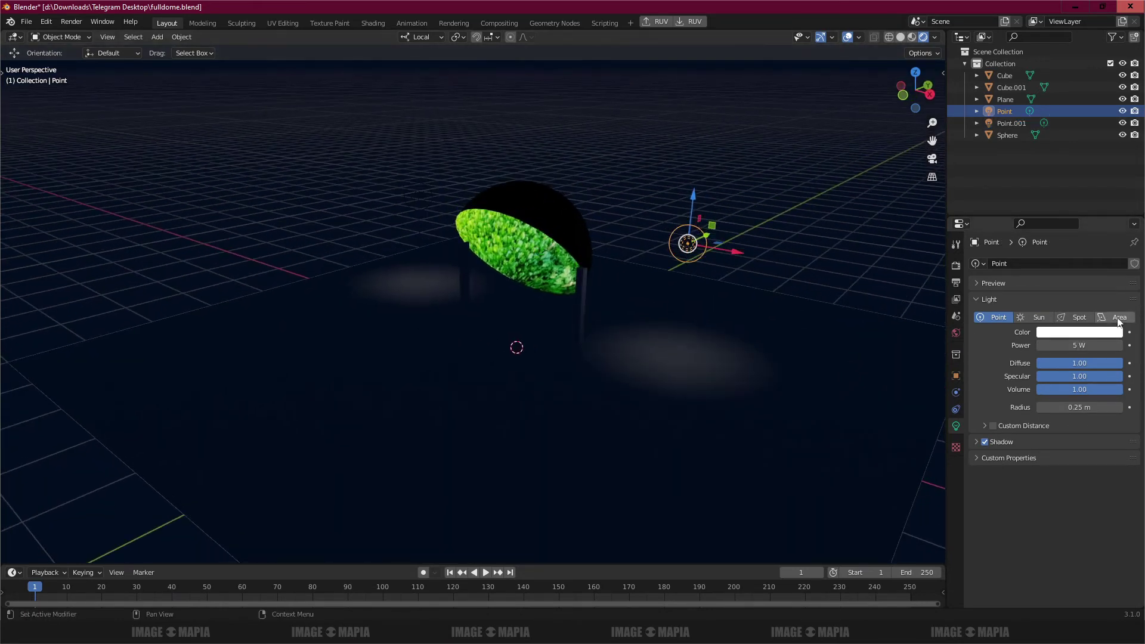
{"action": "double_click", "coordinate": [1080, 346]}
{"action": "type", "text": "10"}
{"action": "key", "text": "Return"}
{"action": "left_click", "coordinate": [1074, 332]}
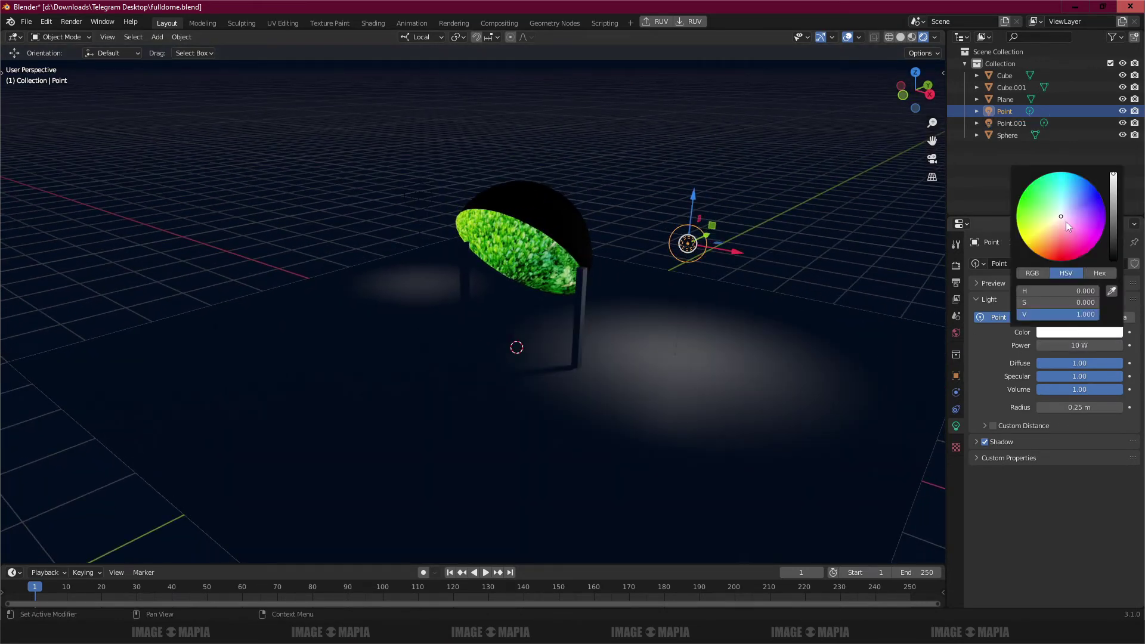
{"action": "left_click_drag", "start_coordinate": [1068, 226], "coordinate": [1073, 208]}
- Duplicate the 5 W point light and place the copy farther forward, to the side of the dome
{"action": "left_click", "coordinate": [419, 197]}
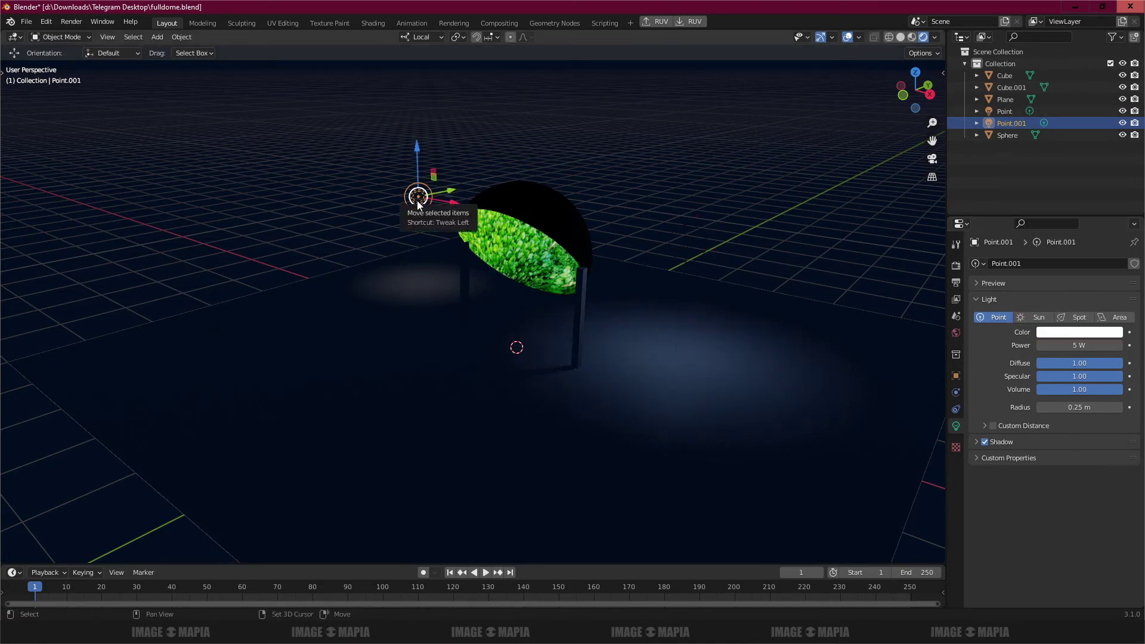
{"action": "key", "text": "shift+d"}
{"action": "left_click", "coordinate": [244, 274]}
{"action": "left_click_drag", "start_coordinate": [245, 275], "coordinate": [308, 276]}
{"action": "left_click", "coordinate": [213, 240]}
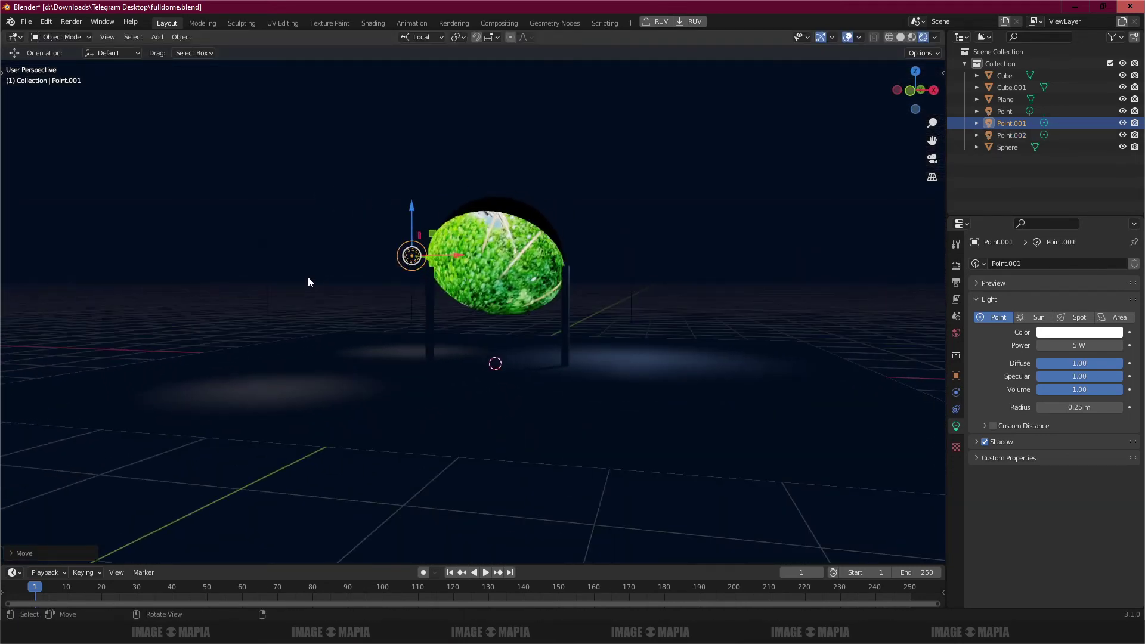
{"action": "left_click", "coordinate": [308, 276]}
- Hide the viewport overlays and nudge the ground plane about 0.01 m along its local Z axis
{"action": "left_click", "coordinate": [849, 36]}
{"action": "left_click_drag", "start_coordinate": [531, 266], "coordinate": [467, 310]}
{"action": "scroll", "coordinate": [545, 350], "scroll_direction": "down", "scroll_amount": 3}
{"action": "left_click", "coordinate": [485, 354]}
{"action": "key", "text": "g"}
{"action": "key", "text": "z"}
{"action": "key", "text": "z"}
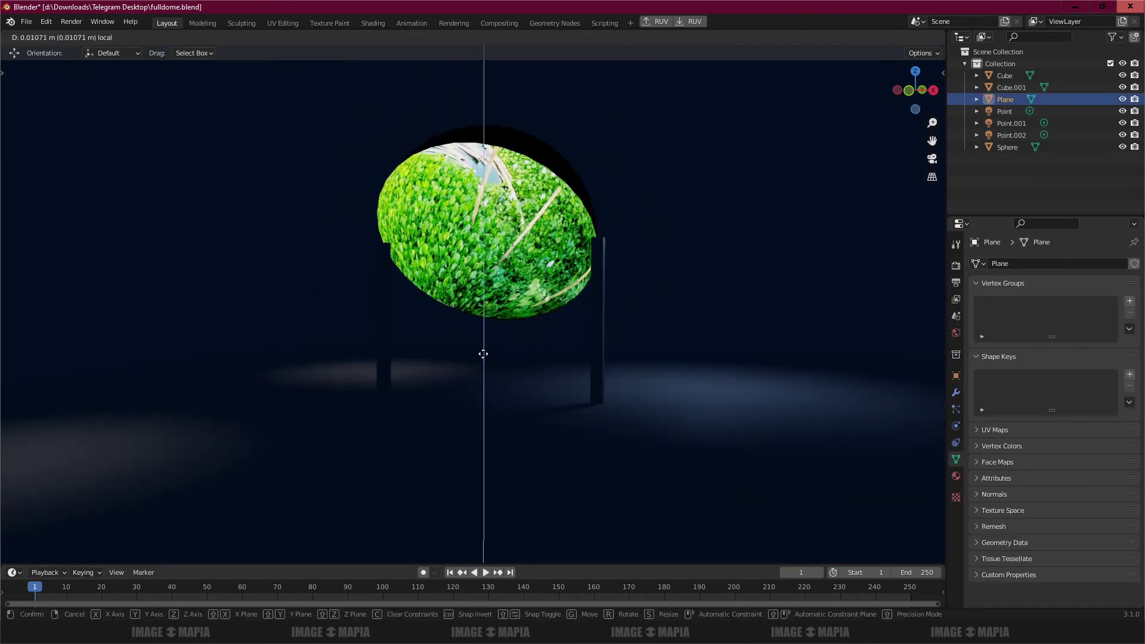
{"action": "left_click", "coordinate": [477, 354]}
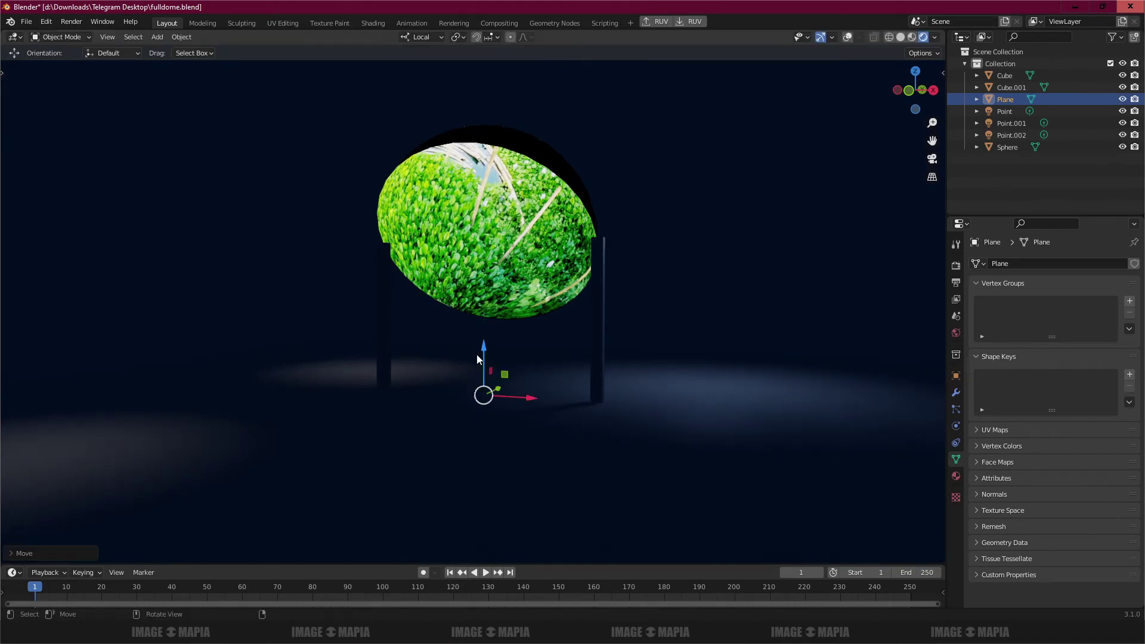
{"action": "left_click_drag", "start_coordinate": [477, 354], "coordinate": [445, 344]}
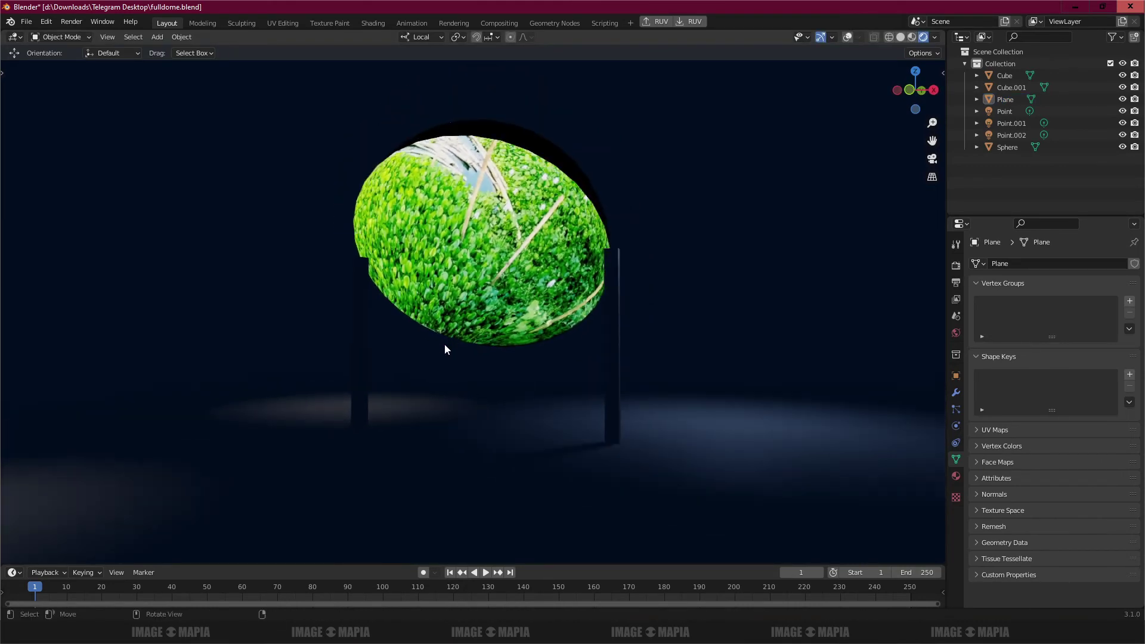
- Switch to Notepad and extend the last note with "when you take video clip from normal" and "but not FISHEYE lense"
{"action": "key", "text": "alt+Tab"}
{"action": "scroll", "coordinate": [433, 485], "scroll_direction": "down", "scroll_amount": 2}
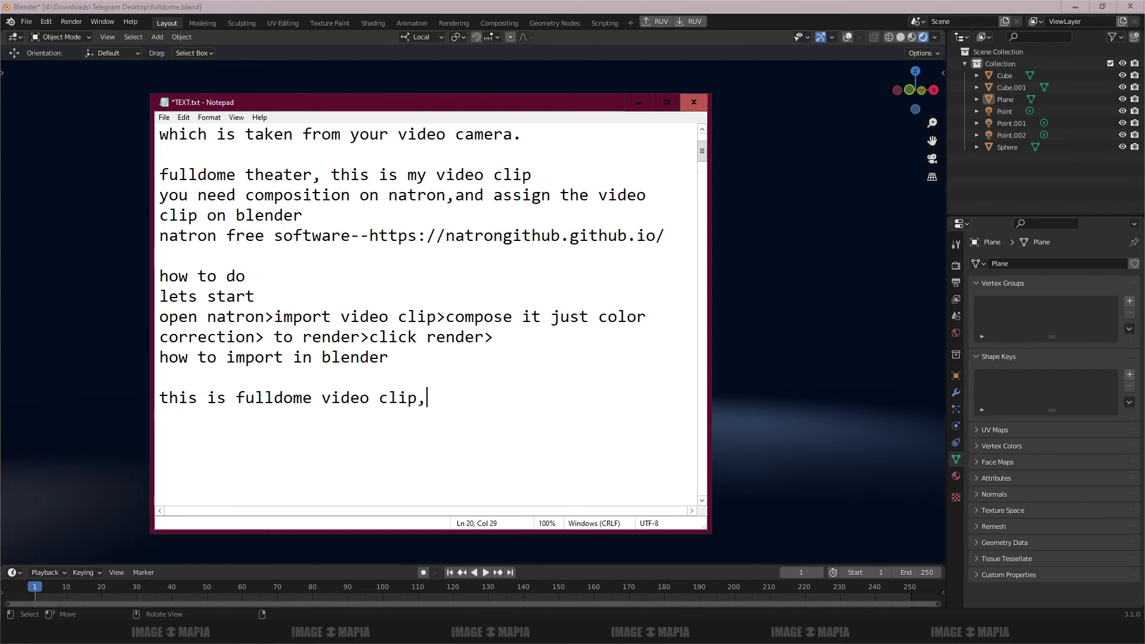
{"action": "type", "text": "when you take vid"}
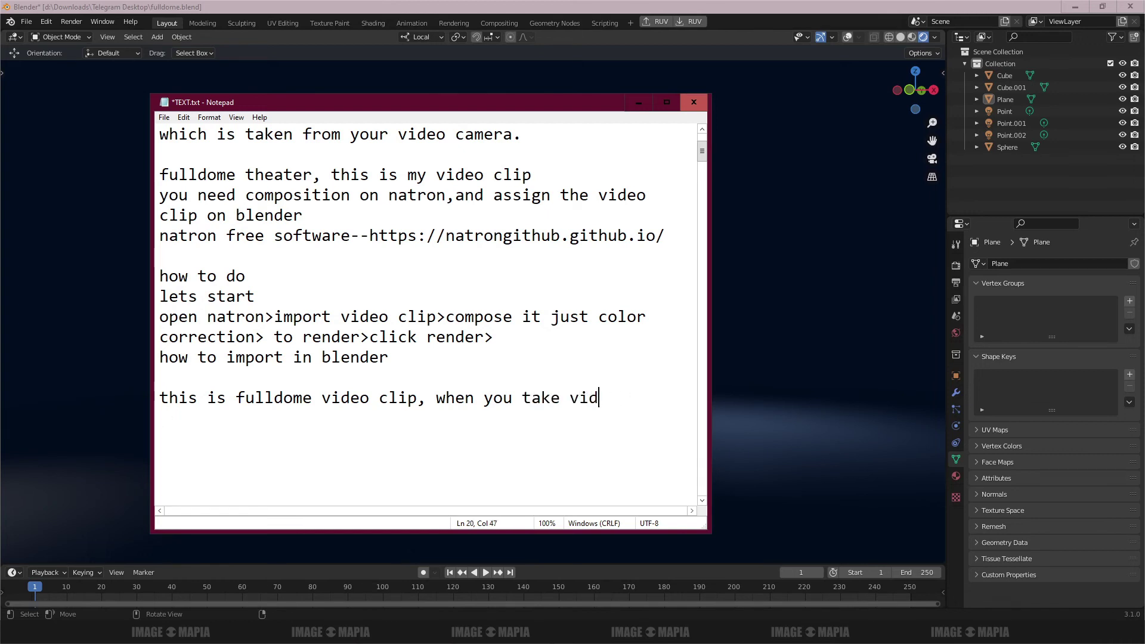
{"action": "type", "text": "from normal"}
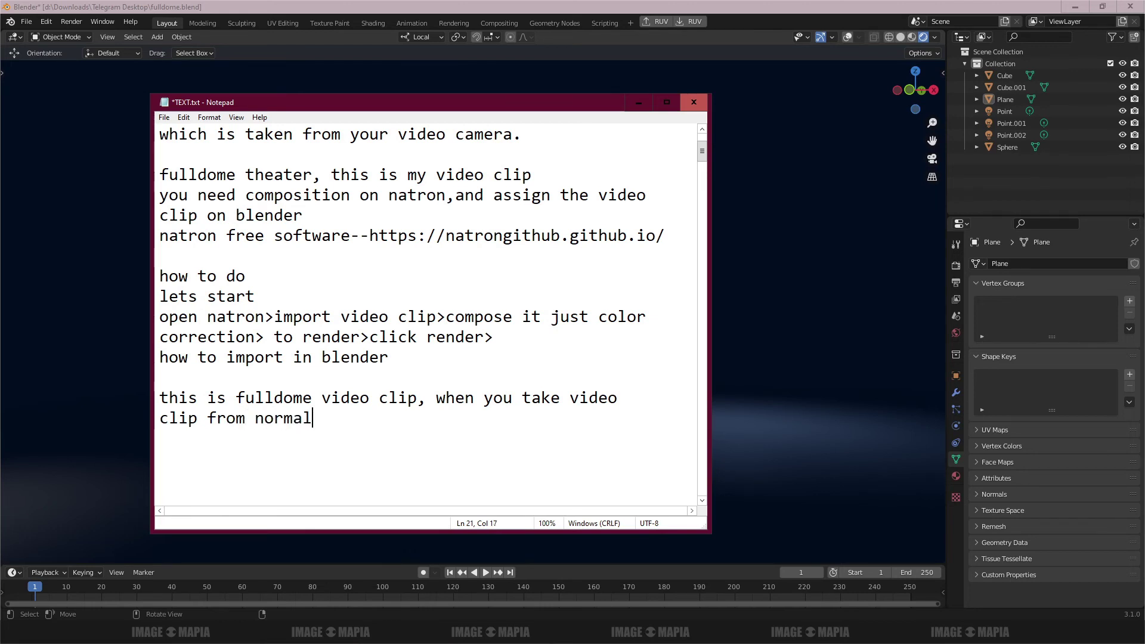
{"action": "type", "text": " but not FISHEYE lense"}
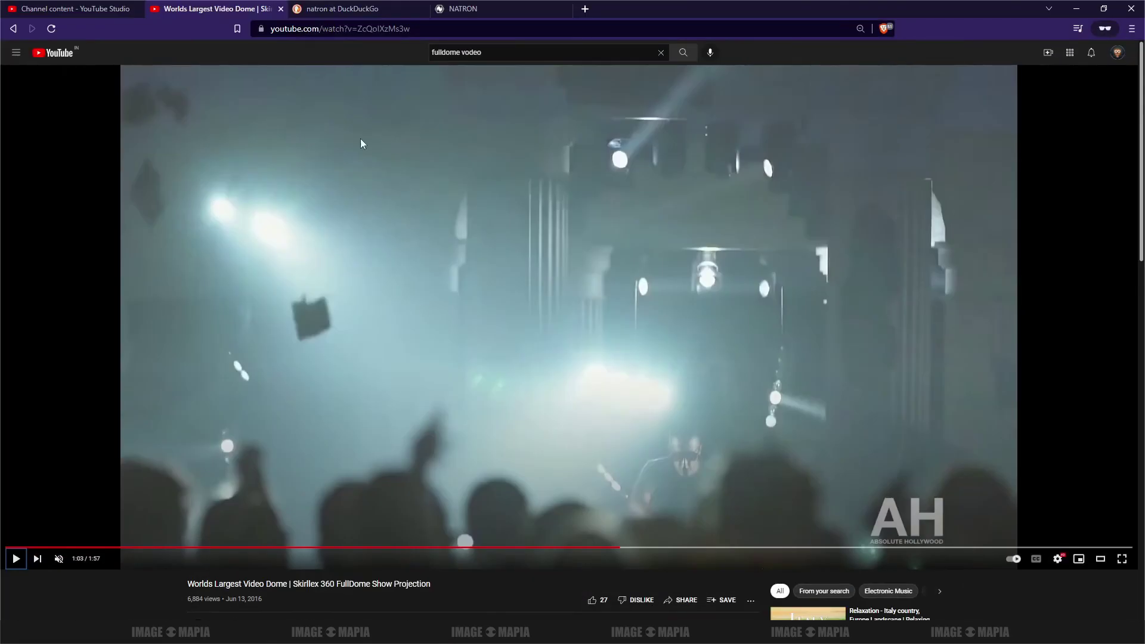
- Switch to the browser's DuckDuckGo page and search for "fisheye dslr lens"
{"action": "key", "text": "ctrl+Tab"}
{"action": "double_click", "coordinate": [122, 67]}
{"action": "type", "text": "f"}
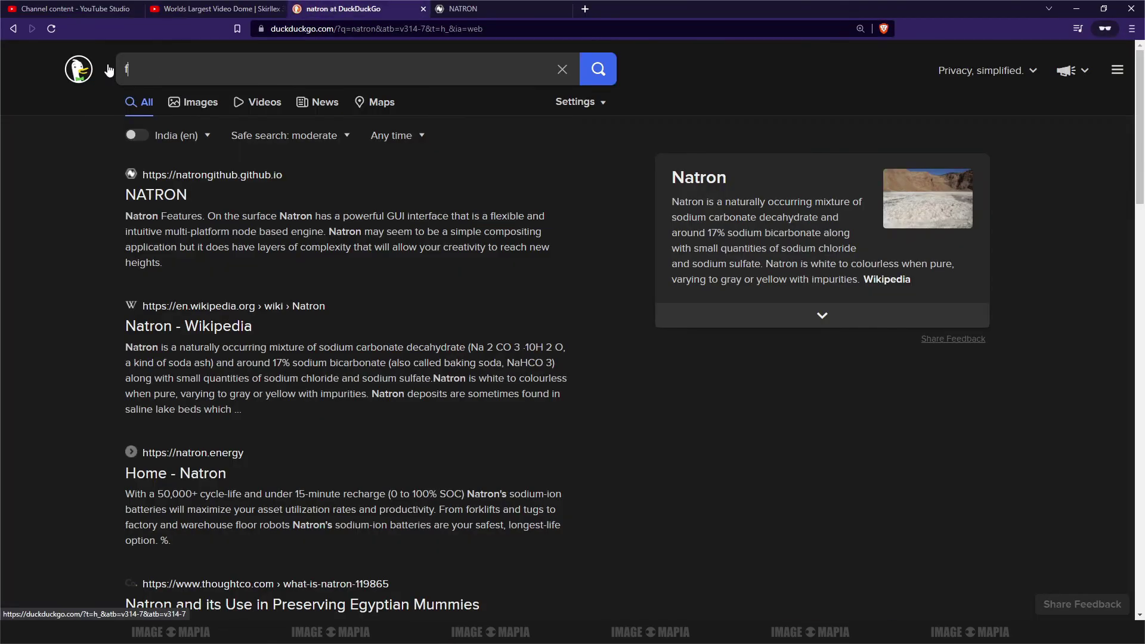
{"action": "type", "text": "isheye dsl lense"}
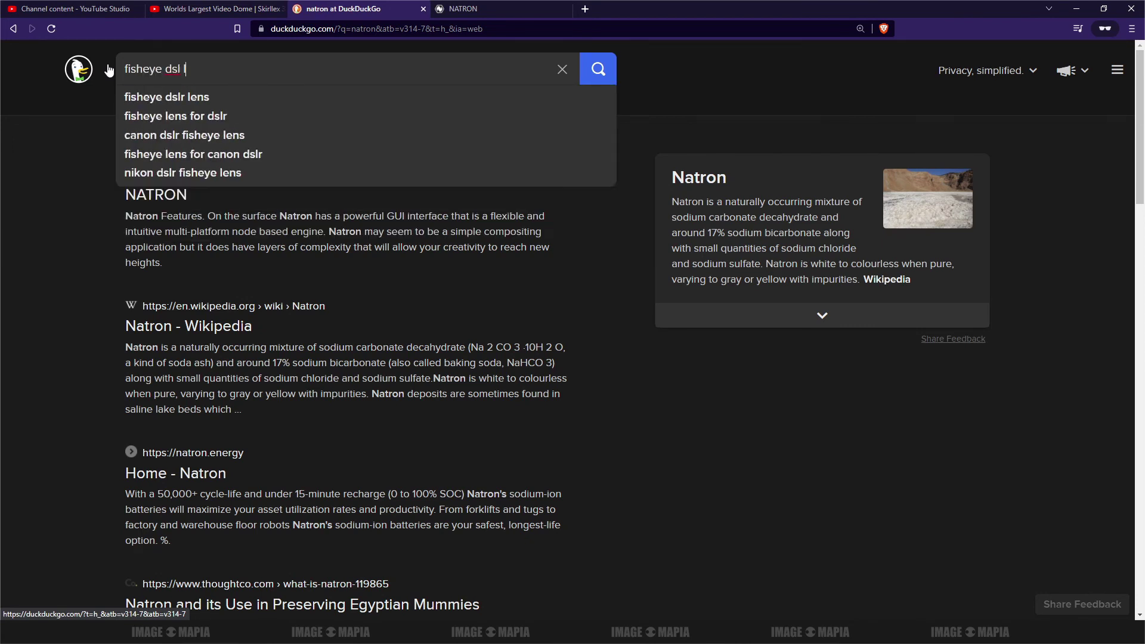
{"action": "key", "text": "BackSpace"}
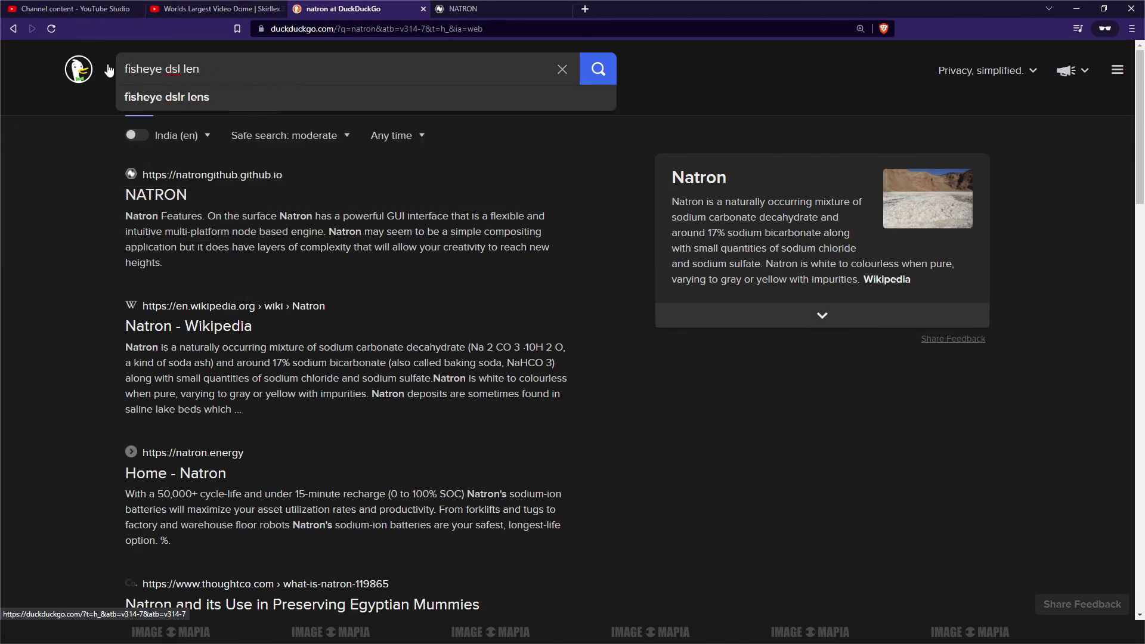
{"action": "key", "text": "Down"}
{"action": "type", "text": "."}
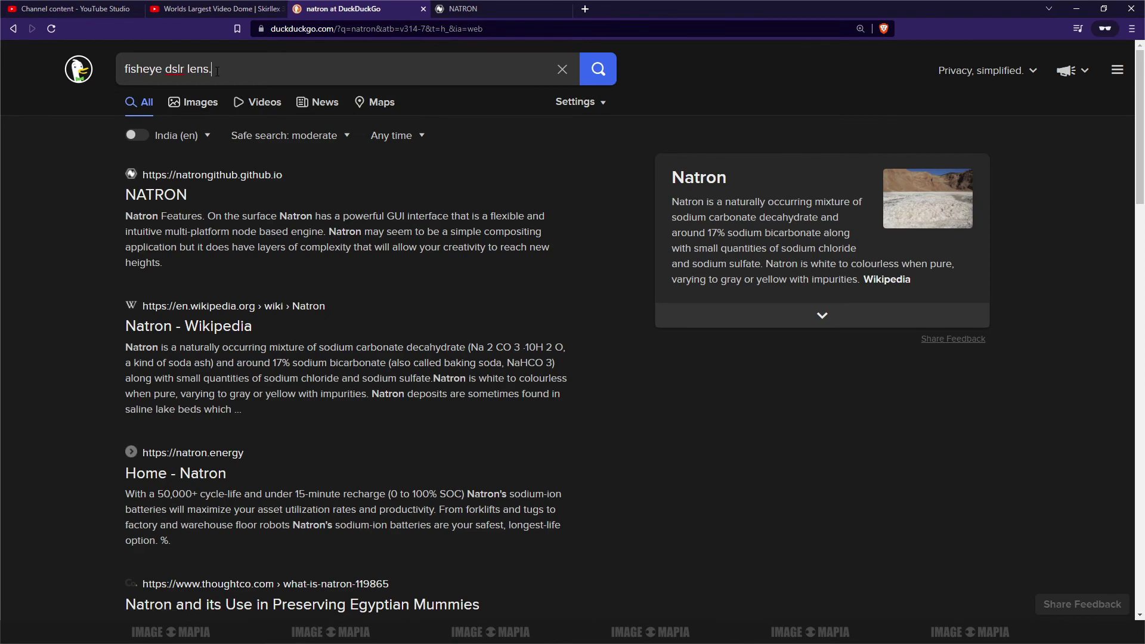
{"action": "key", "text": "BackSpace"}
{"action": "key", "text": "Return"}
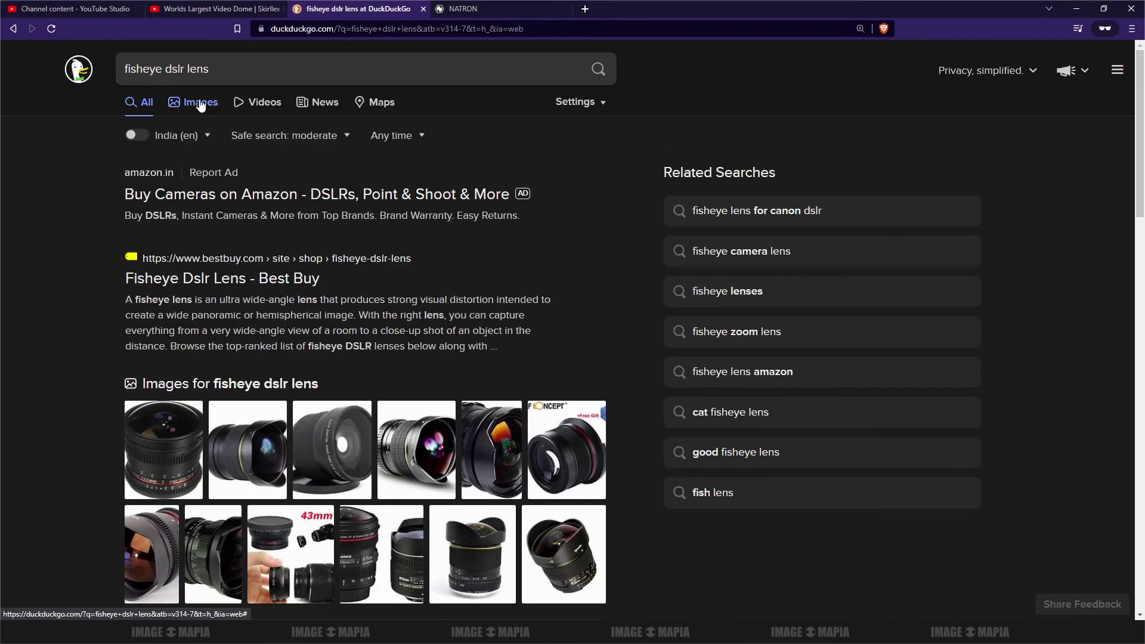
- Show the image results for the fisheye lens search and look through the example lenses
{"action": "left_click", "coordinate": [200, 106]}
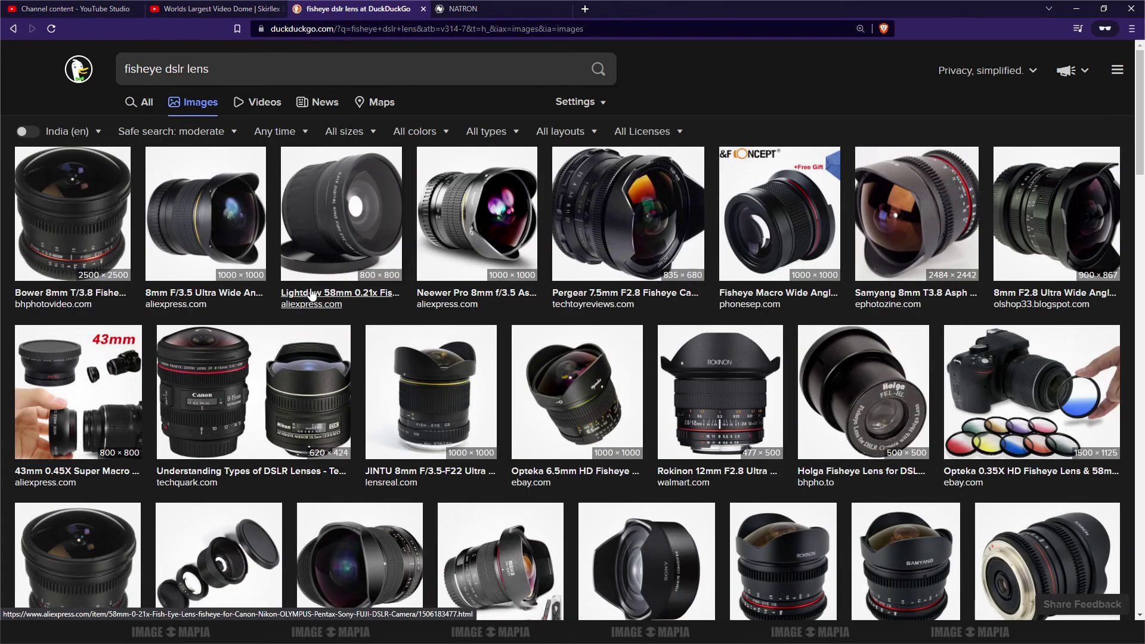
{"action": "scroll", "coordinate": [200, 243], "scroll_direction": "down", "scroll_amount": 1}
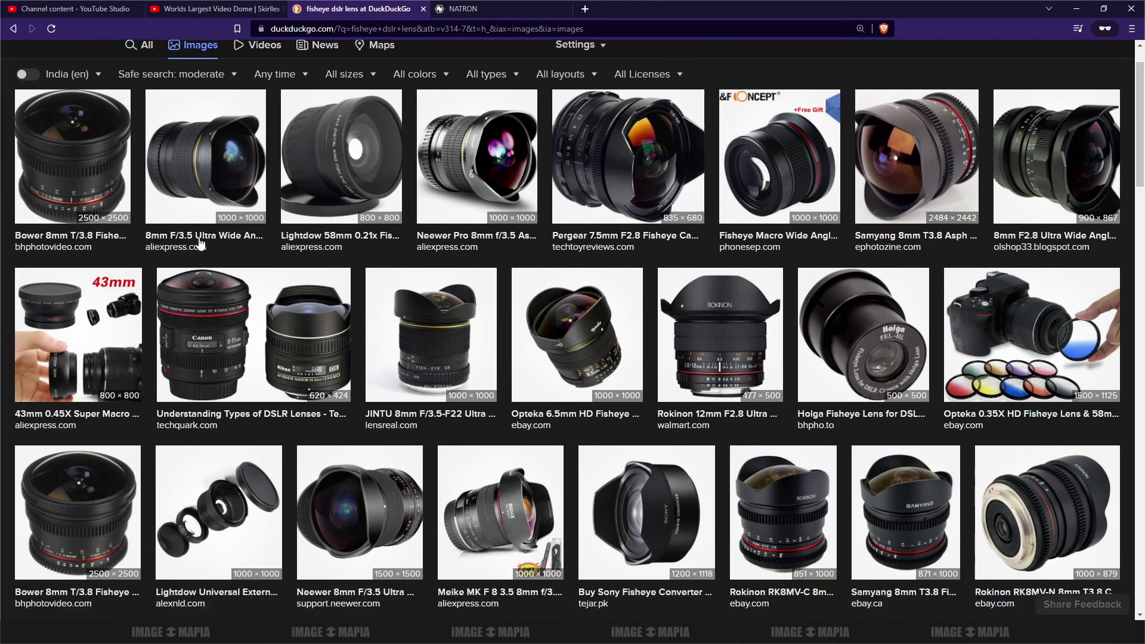
{"action": "scroll", "coordinate": [200, 243], "scroll_direction": "down", "scroll_amount": 1}
{"action": "scroll", "coordinate": [201, 244], "scroll_direction": "up", "scroll_amount": 2}
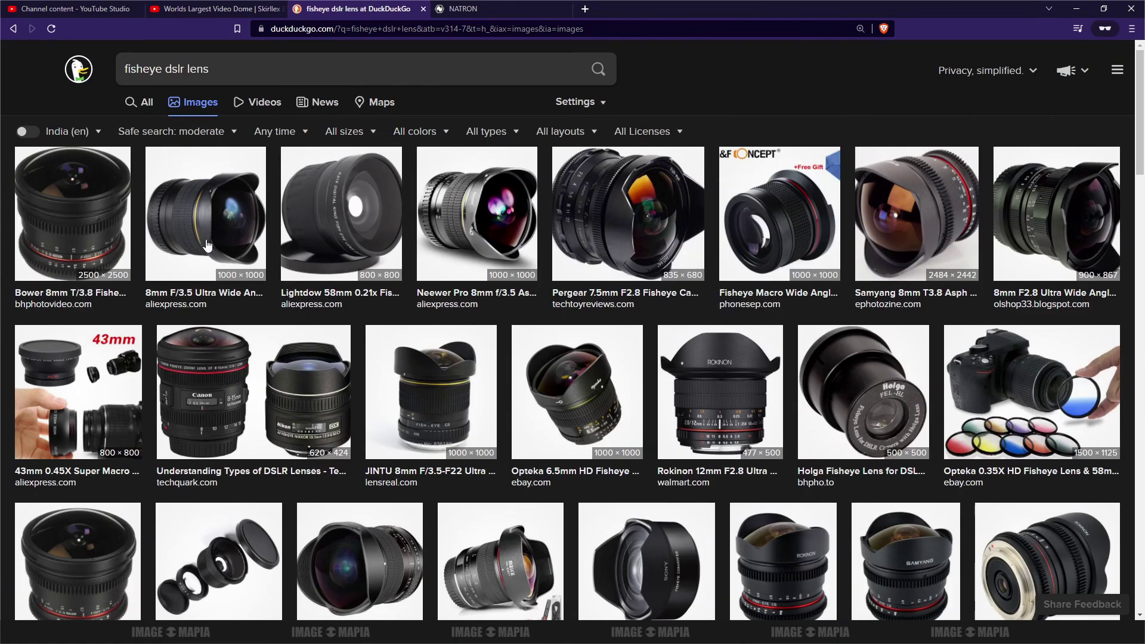
- Switch to Notepad and finish the note with the closing line "gracias por ver", followed by two line breaks
{"action": "key", "text": "alt+Tab"}
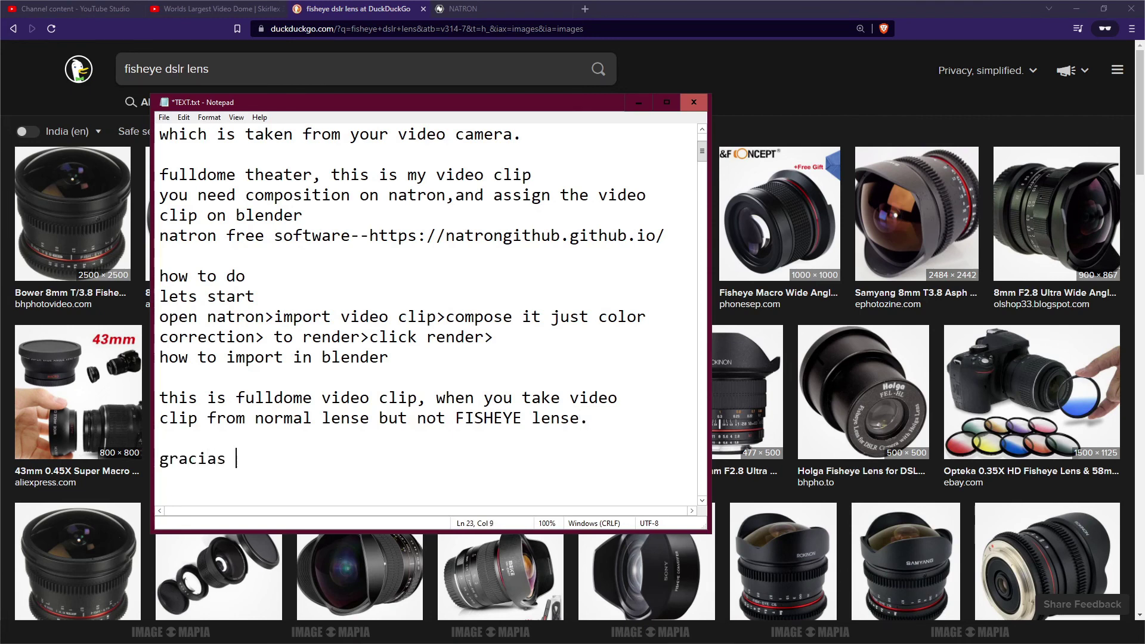
{"action": "key", "text": "Return"}
{"action": "key", "text": "Return"}
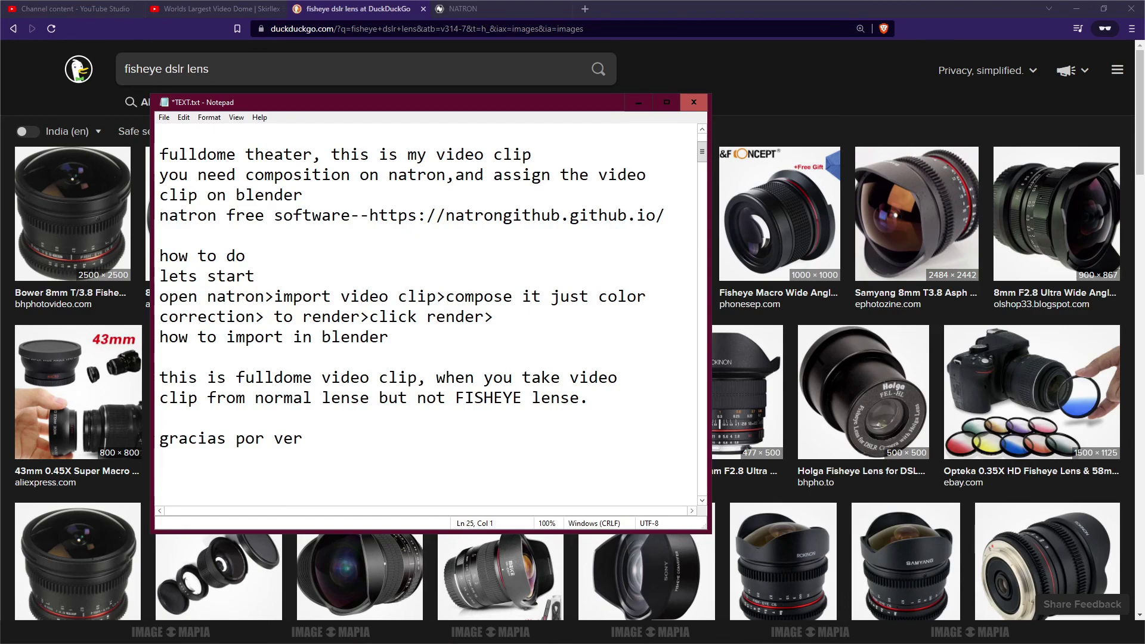
- Minimize the note, return to Blender and save the dome scene to fulldome.blend
{"action": "left_click", "coordinate": [640, 104]}
{"action": "key", "text": "alt+Tab"}
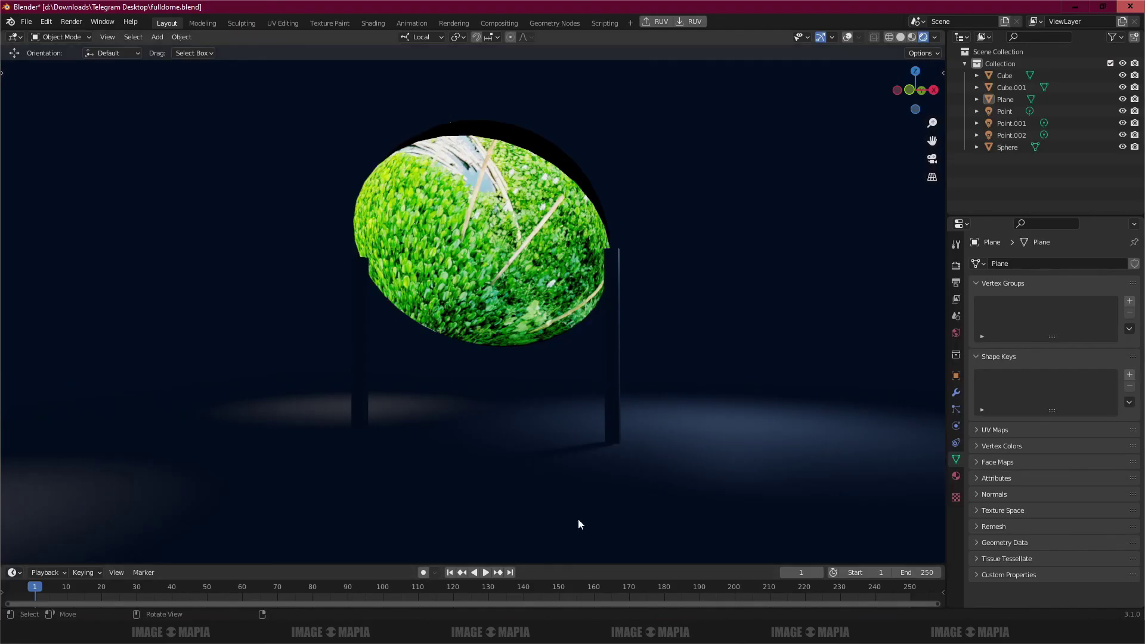
{"action": "key", "text": "ctrl+s"}
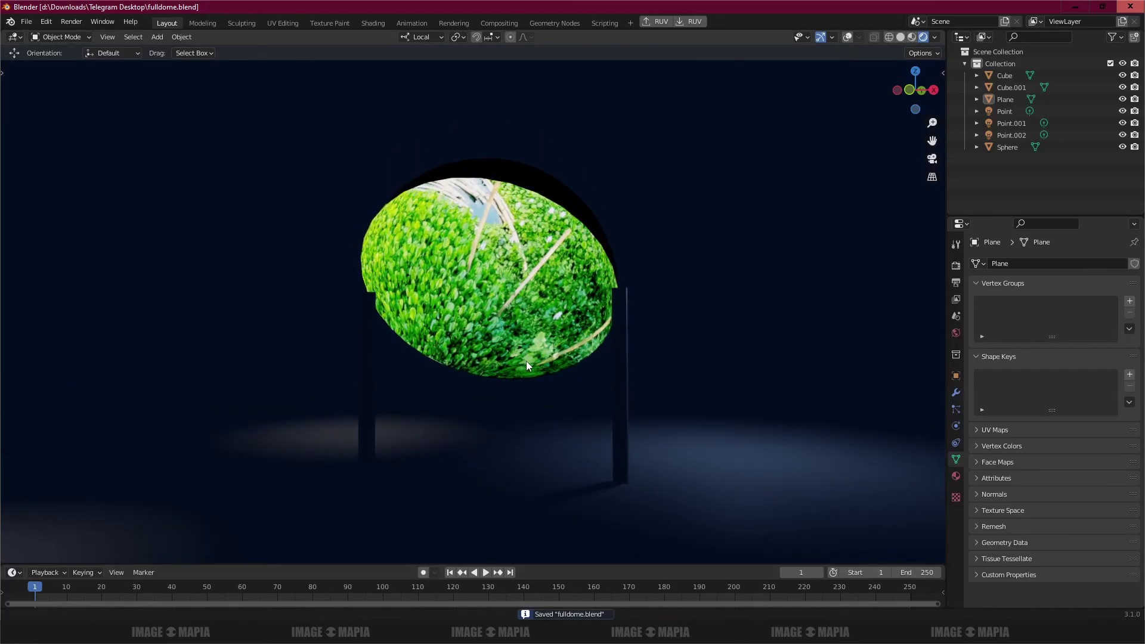
{"action": "scroll", "coordinate": [635, 329], "scroll_direction": "up", "scroll_amount": 3}
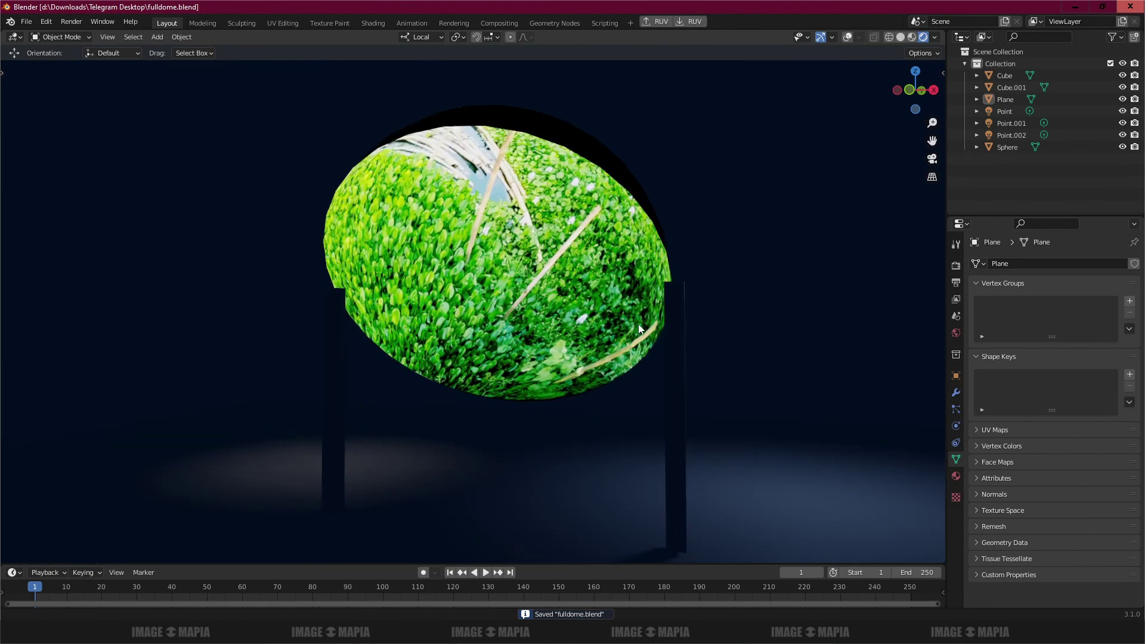